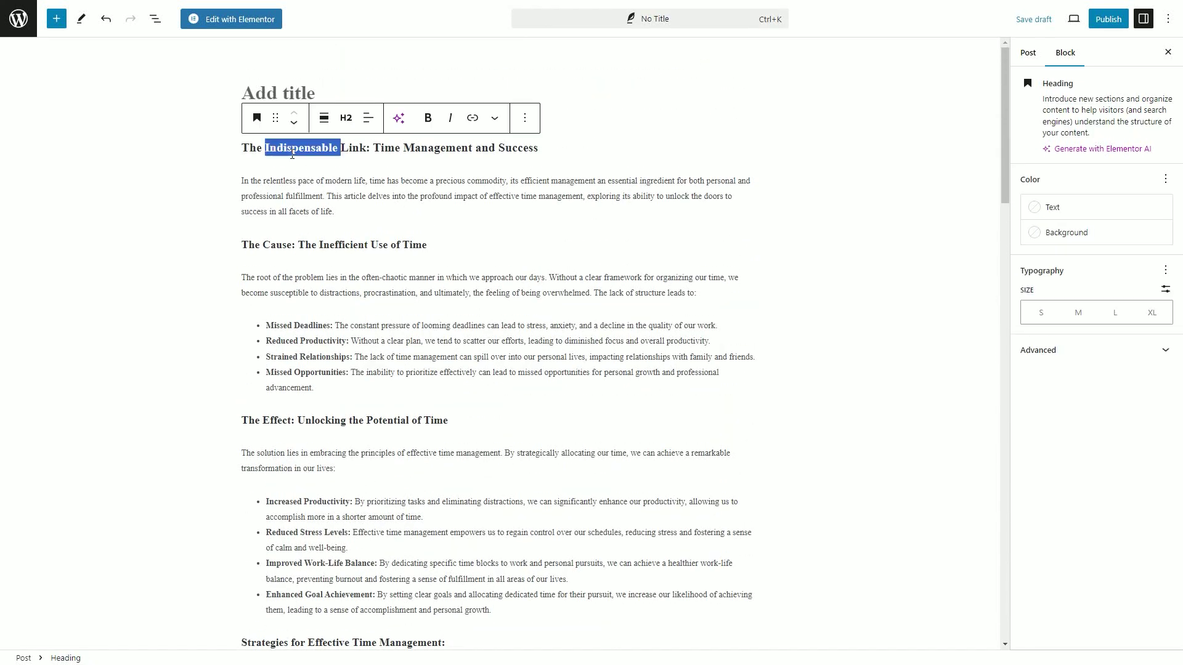
Move the opening H2 heading text into the post title and delete the emptied heading block
triple_click(291, 150)
key("ctrl+c")
key("BackSpace")
left_click(285, 93)
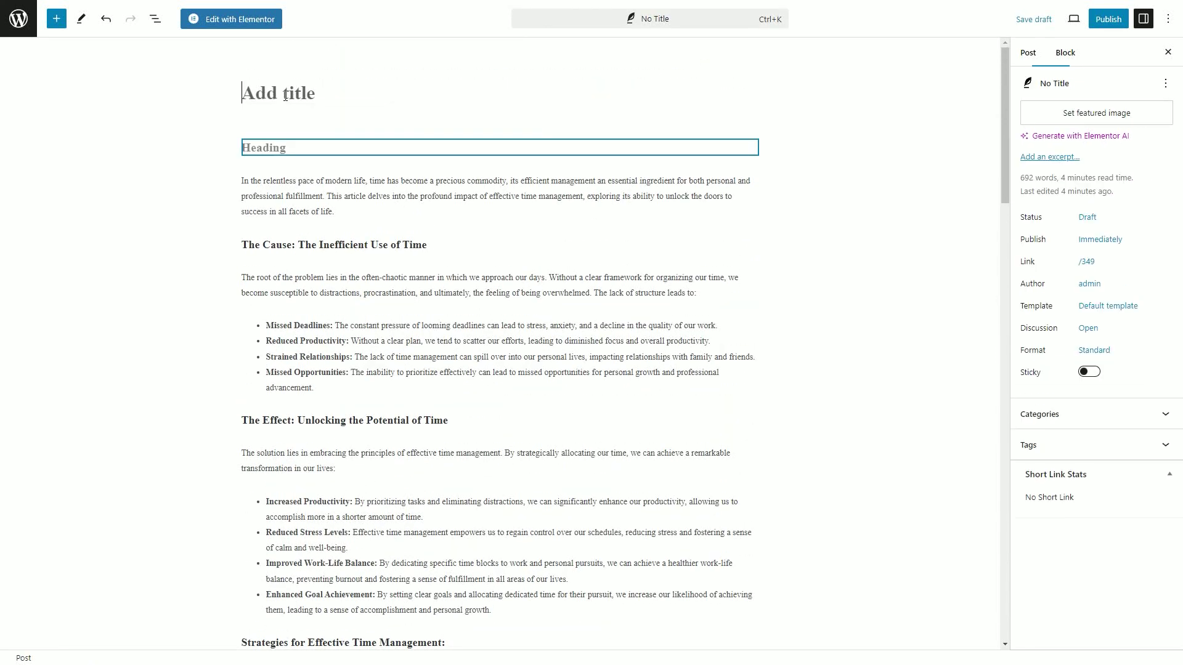
key("ctrl+v")
left_click(266, 143)
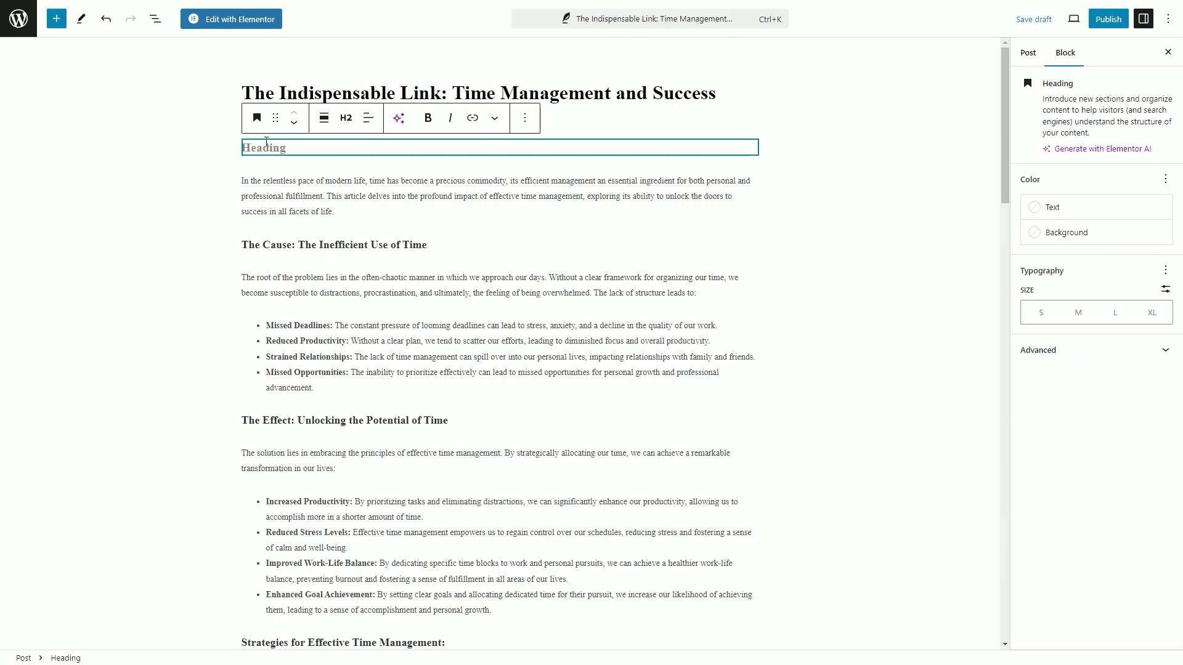
left_click(524, 118)
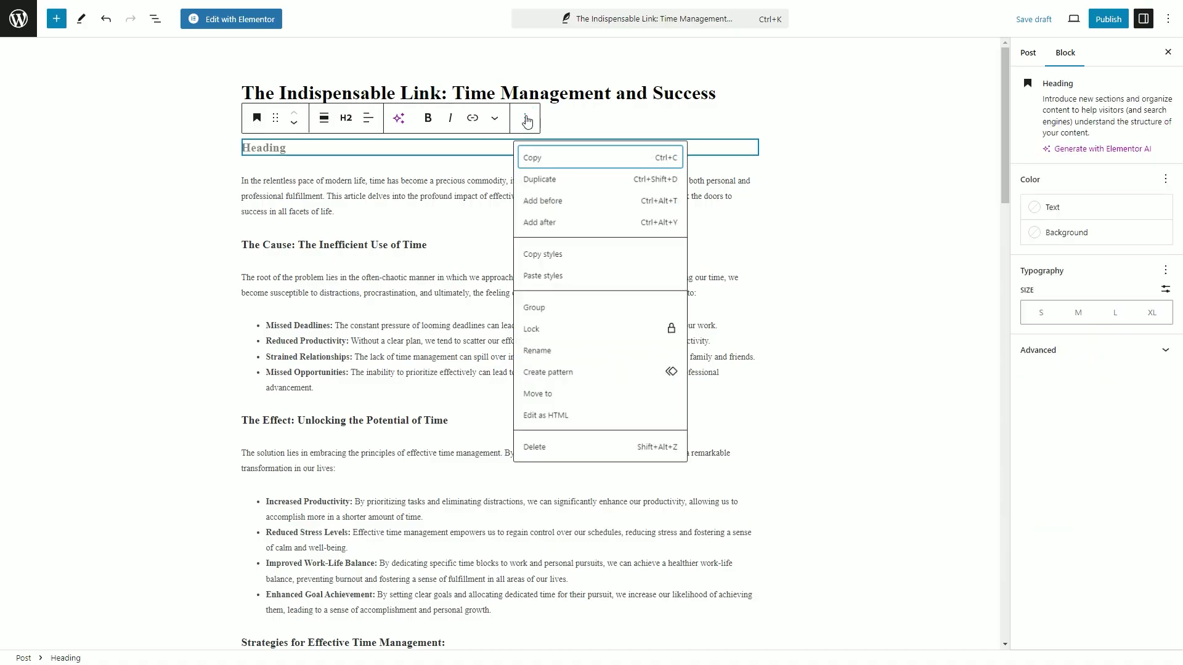
left_click(552, 458)
Review the new title and the article's blocks down to the Strategies for Effective Time Management heading
double_click(473, 93)
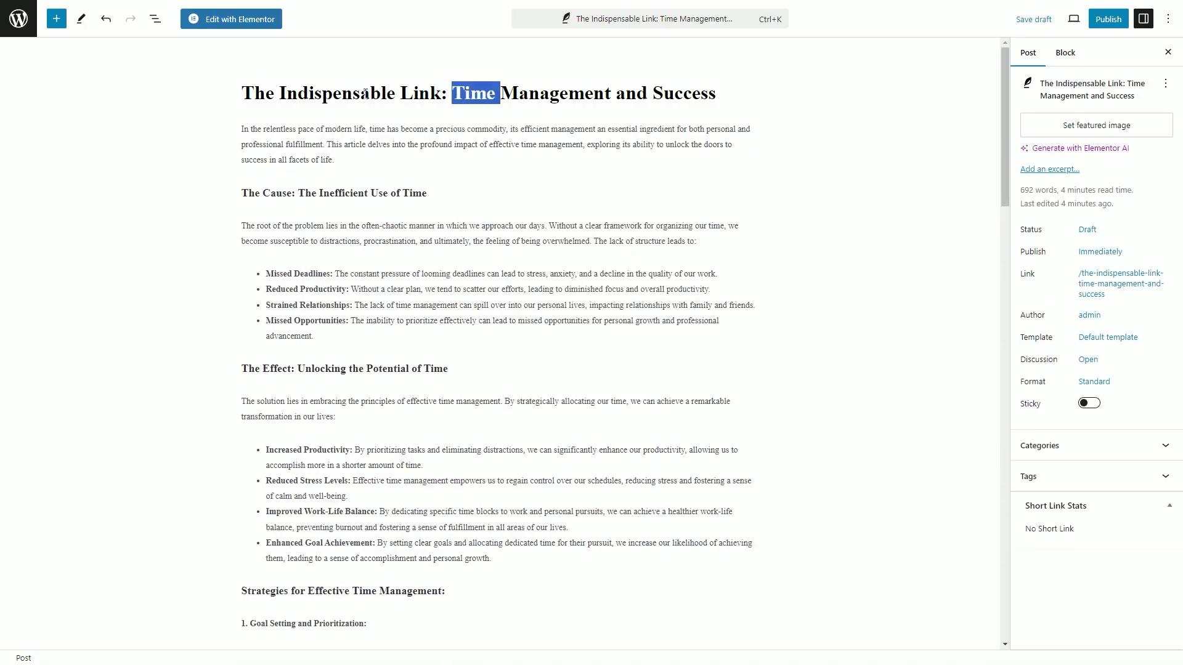
double_click(364, 92)
triple_click(365, 93)
double_click(555, 93)
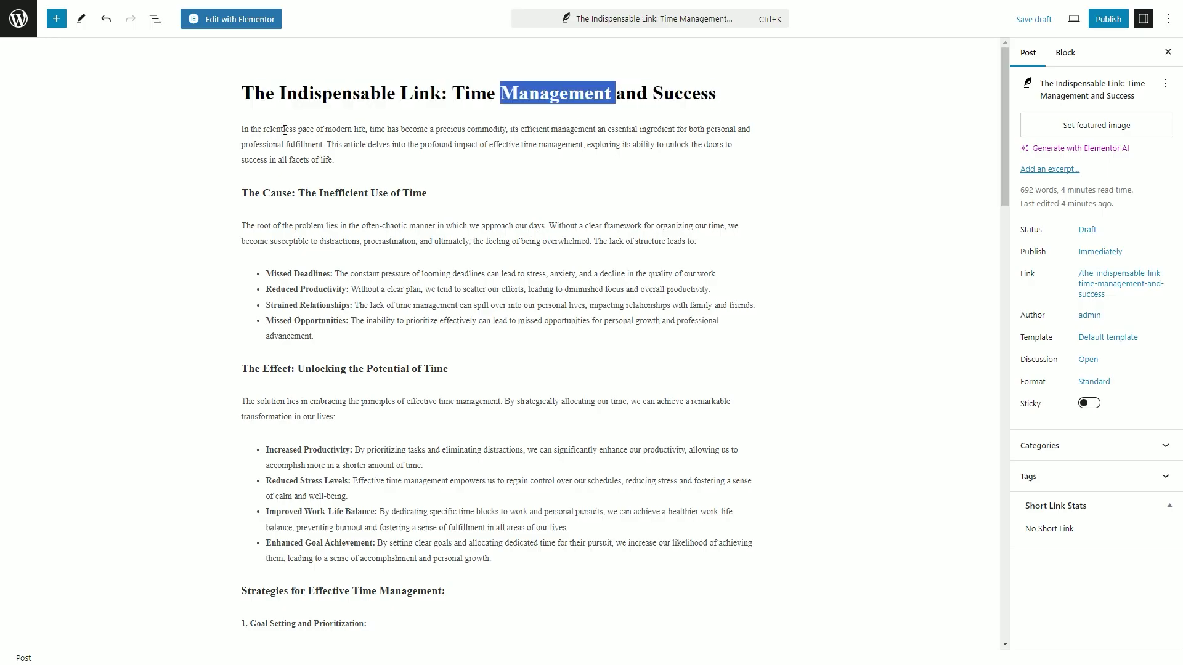
left_click(244, 132)
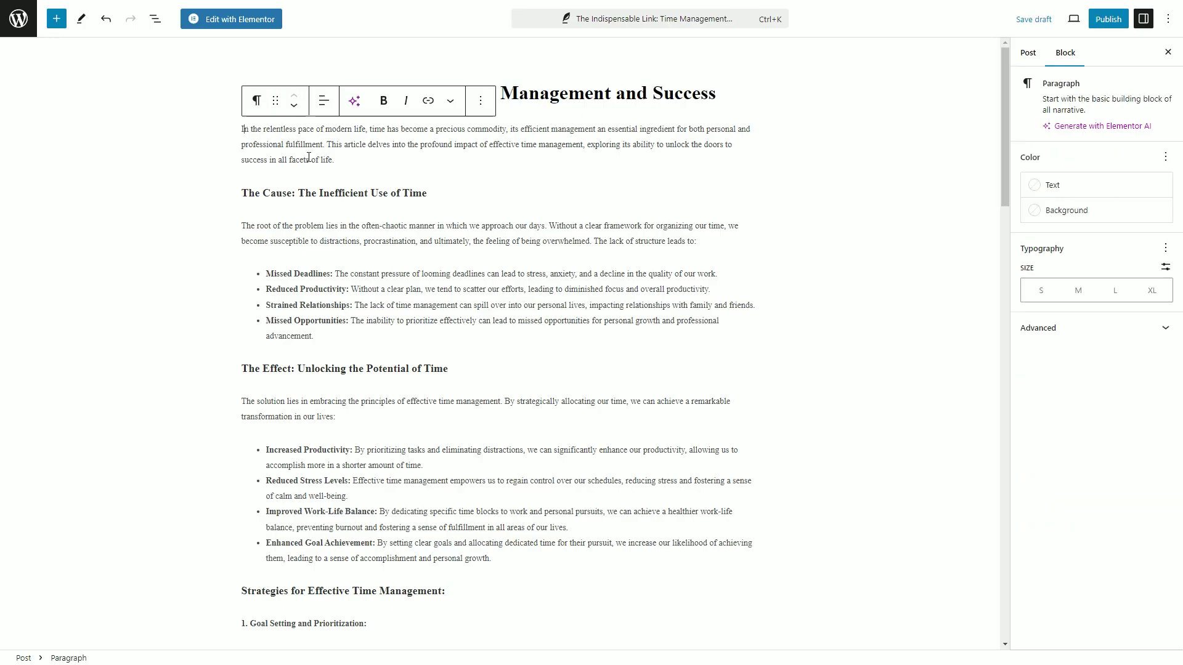
left_click(309, 158)
left_click(253, 194)
scroll(348, 292, "down", 3)
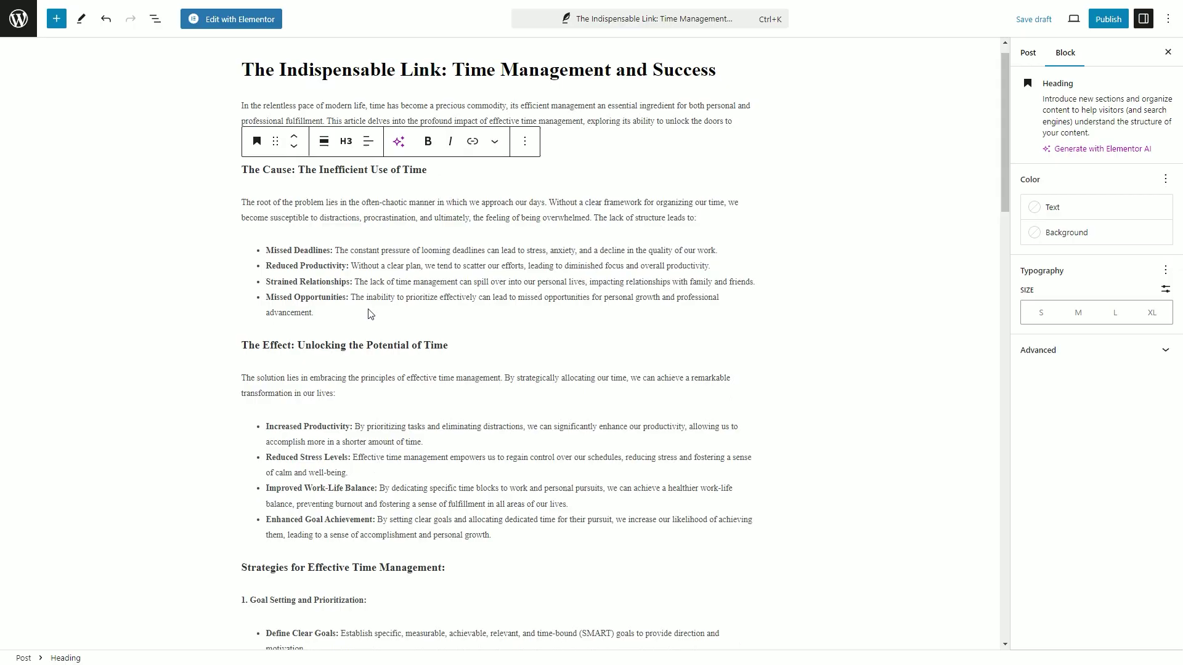
scroll(348, 292, "down", 3)
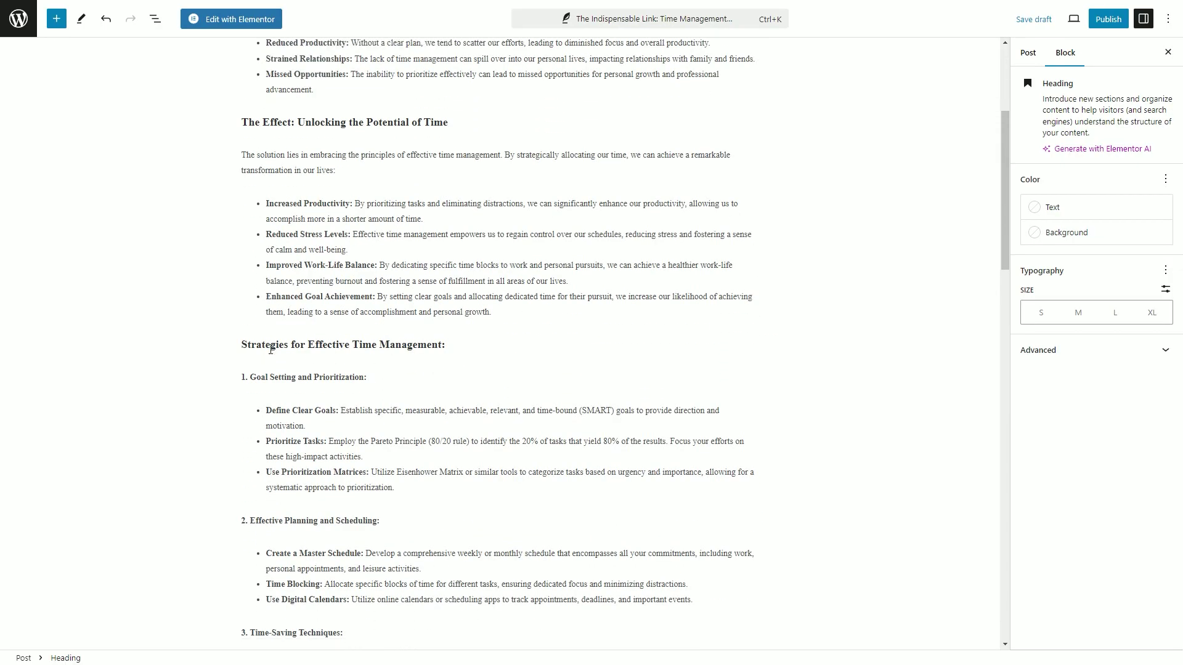
left_click(273, 347)
scroll(418, 367, "down", 3)
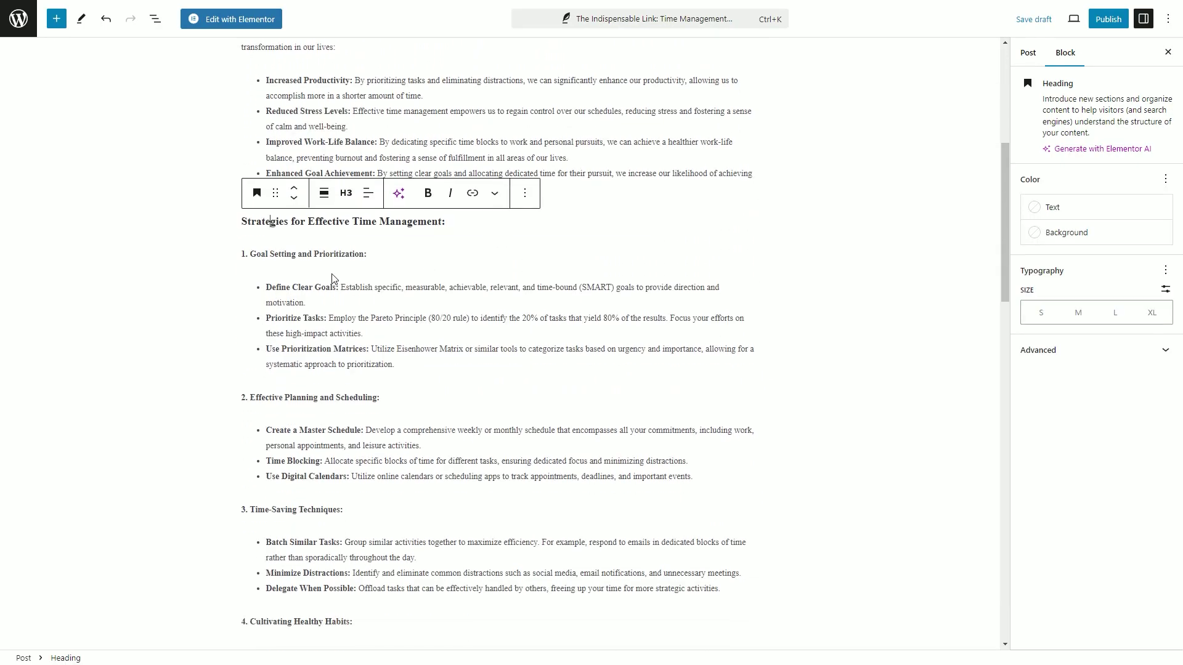
scroll(351, 329, "down", 2)
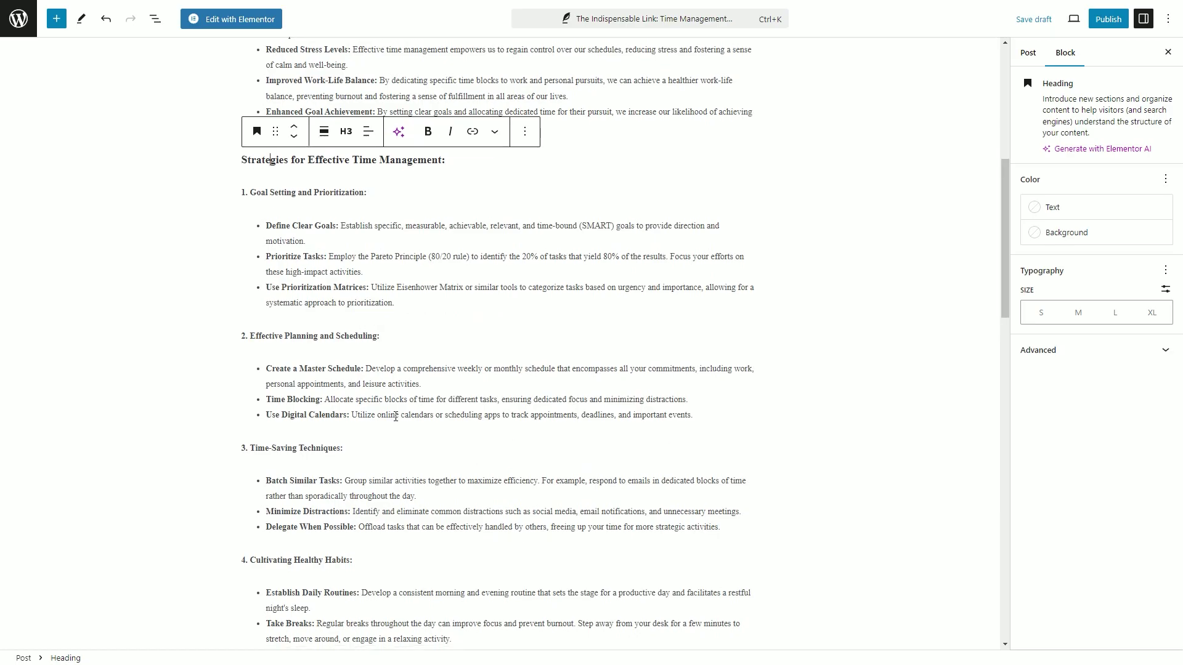
scroll(319, 444, "down", 2)
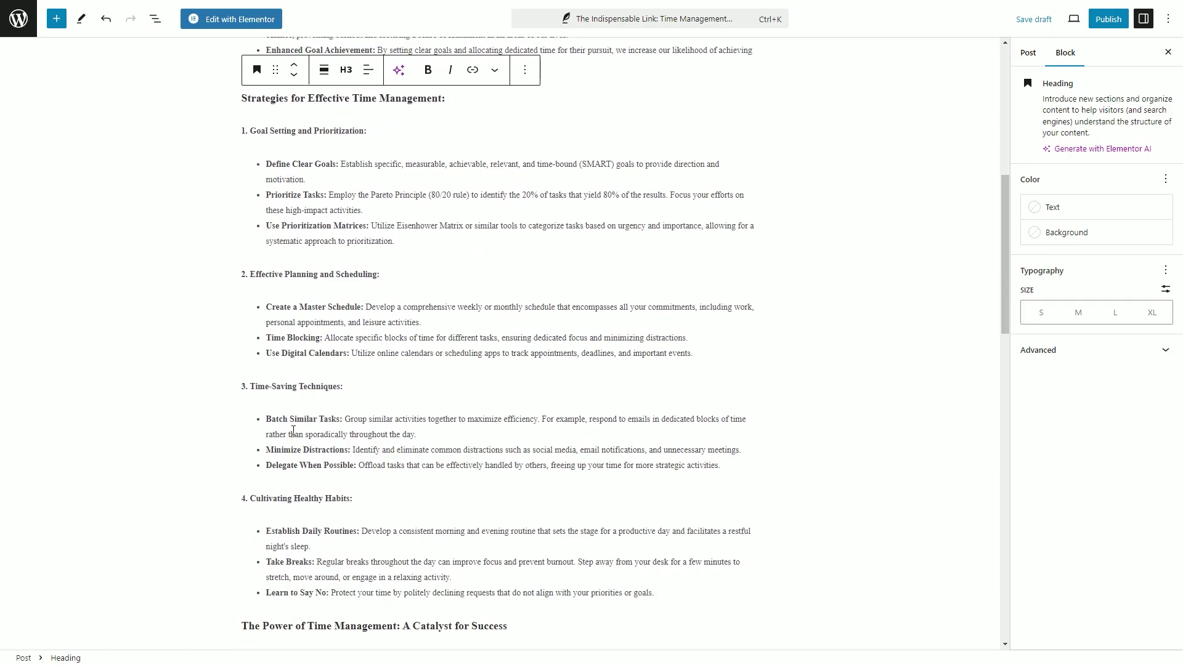
scroll(313, 461, "down", 2)
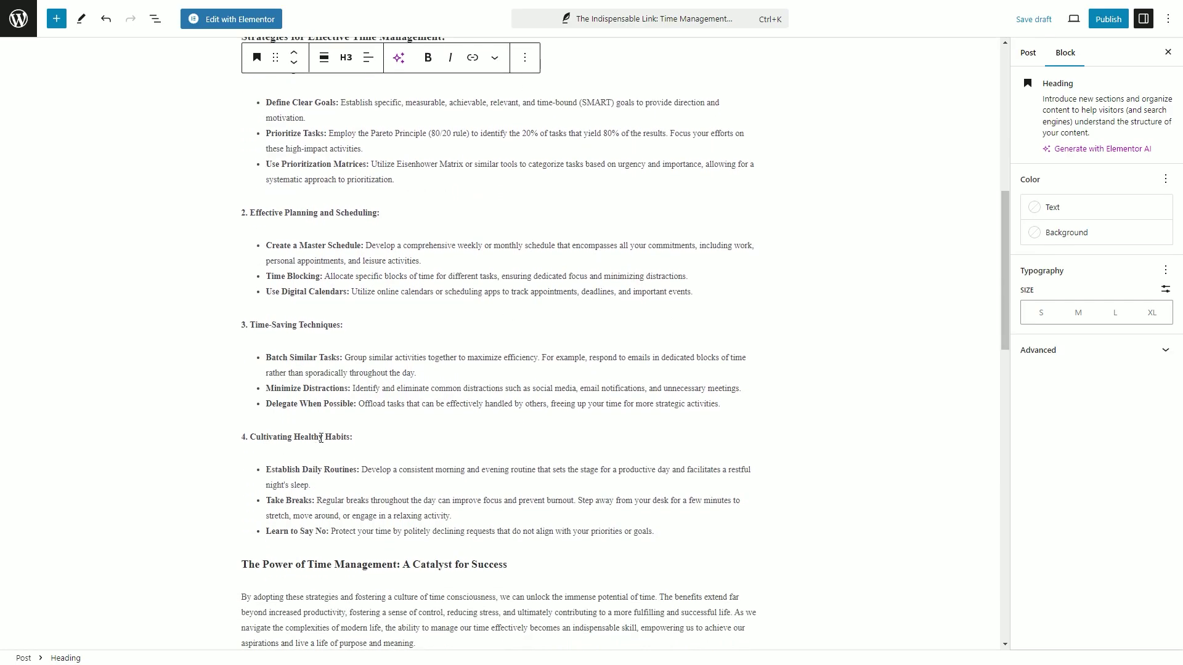
scroll(310, 488, "down", 2)
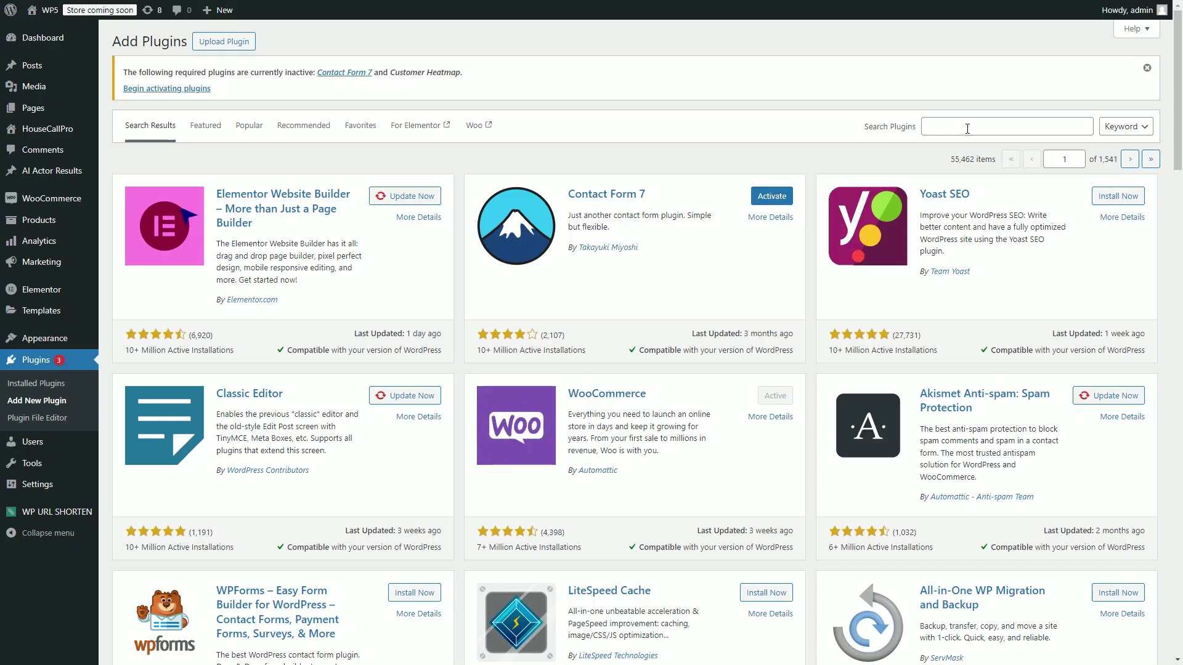
Search for 'rapidtextai' and activate the RapidTextAI plugin
left_click(971, 129)
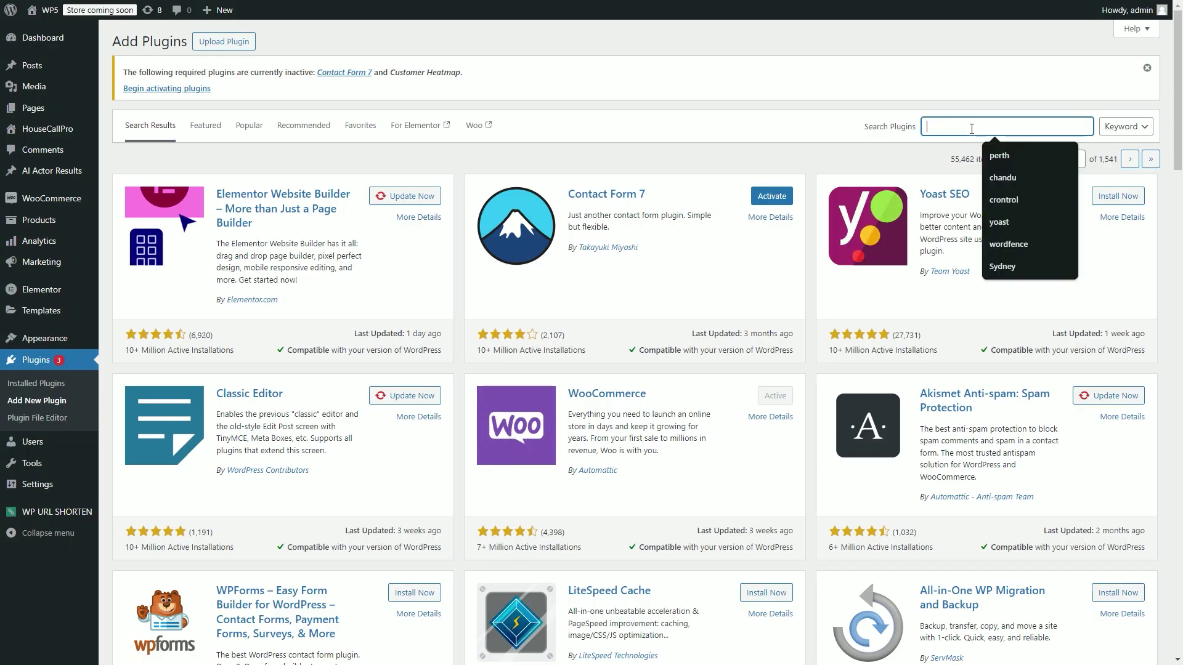
type("rapidtextai")
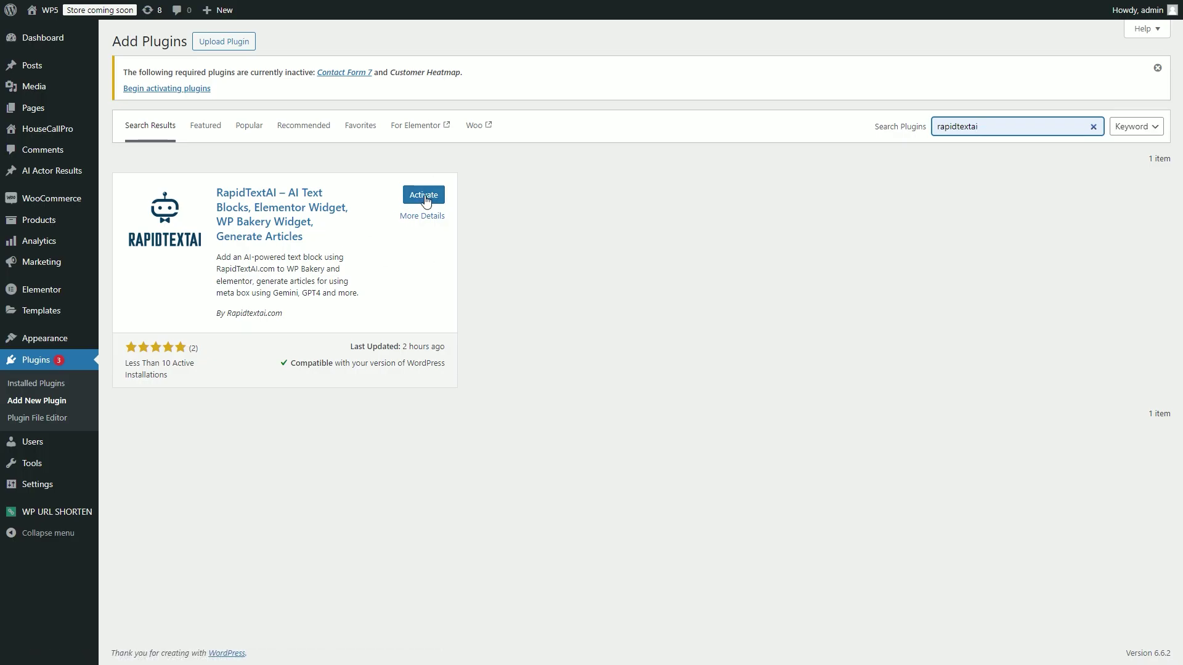
left_click(423, 201)
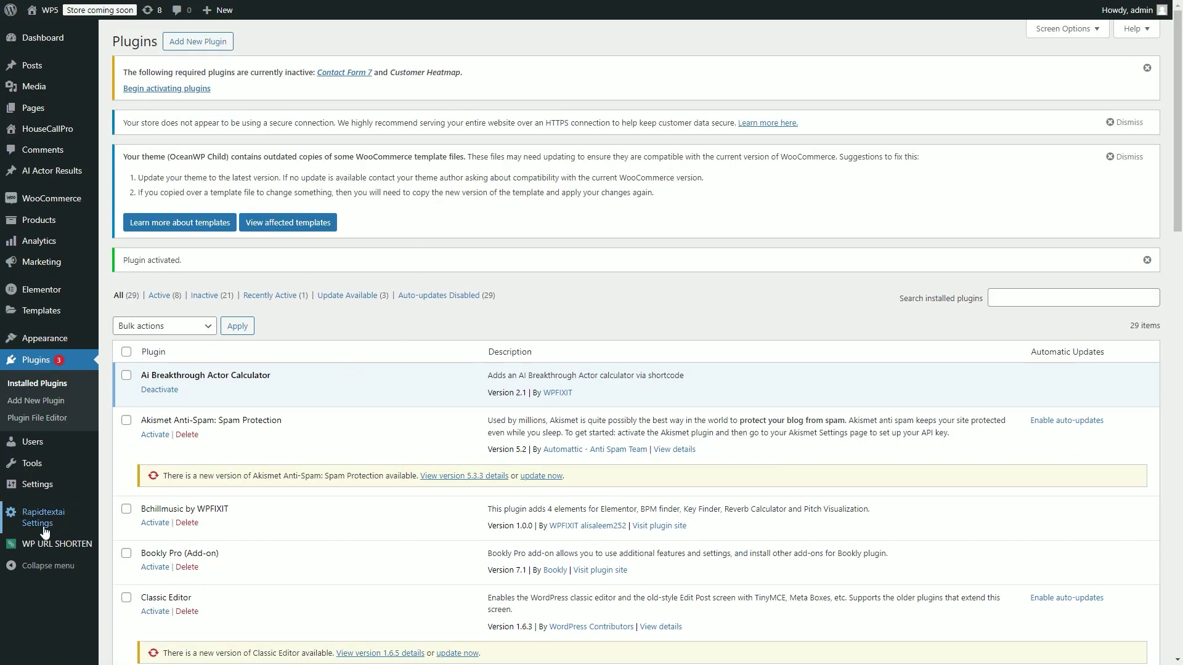
Open Rapidtextai Settings, start authenticating with RapidTextAI, and move the login popup aside
left_click(53, 523)
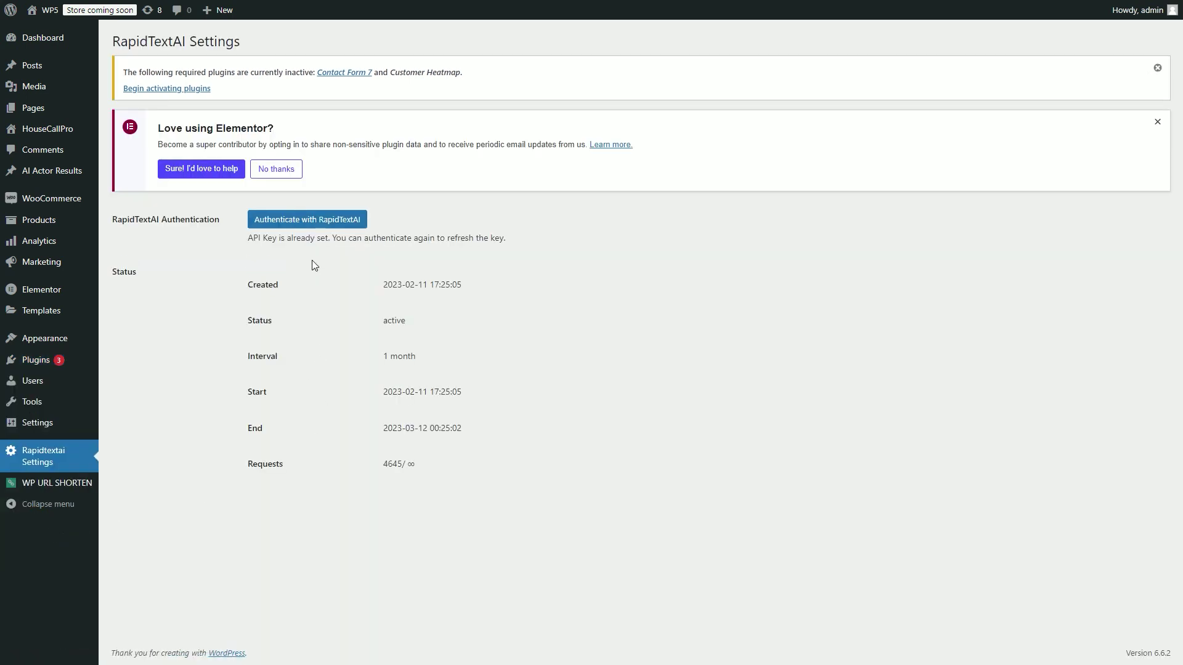
left_click(296, 223)
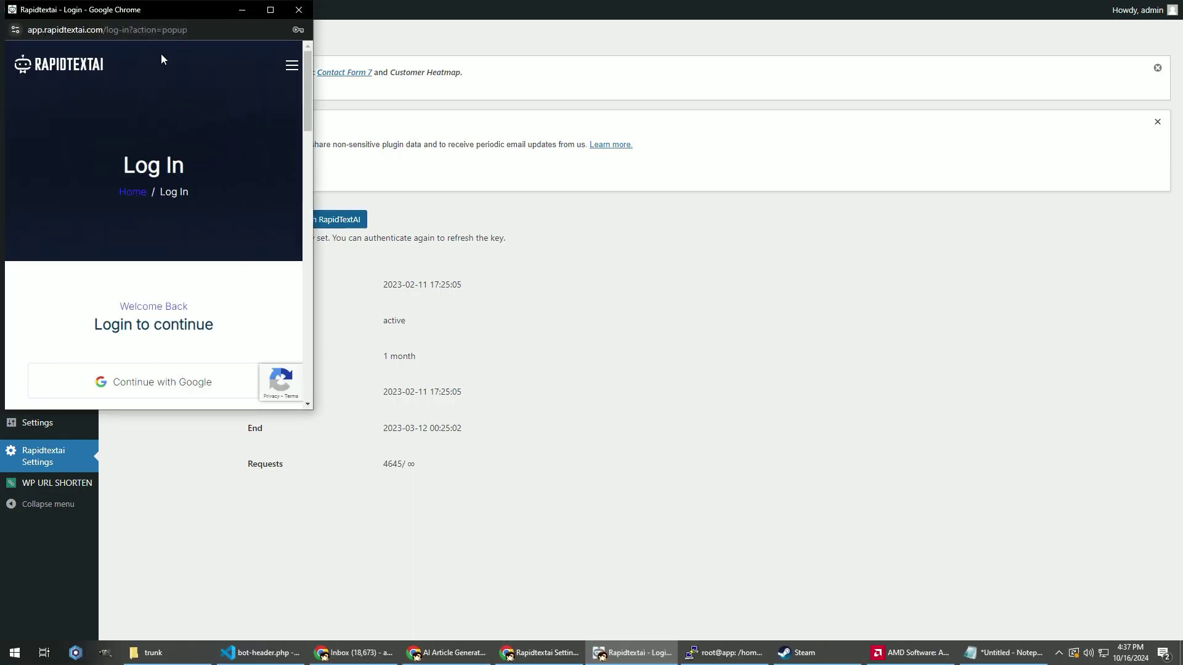
left_click_drag(182, 12, 0, 24)
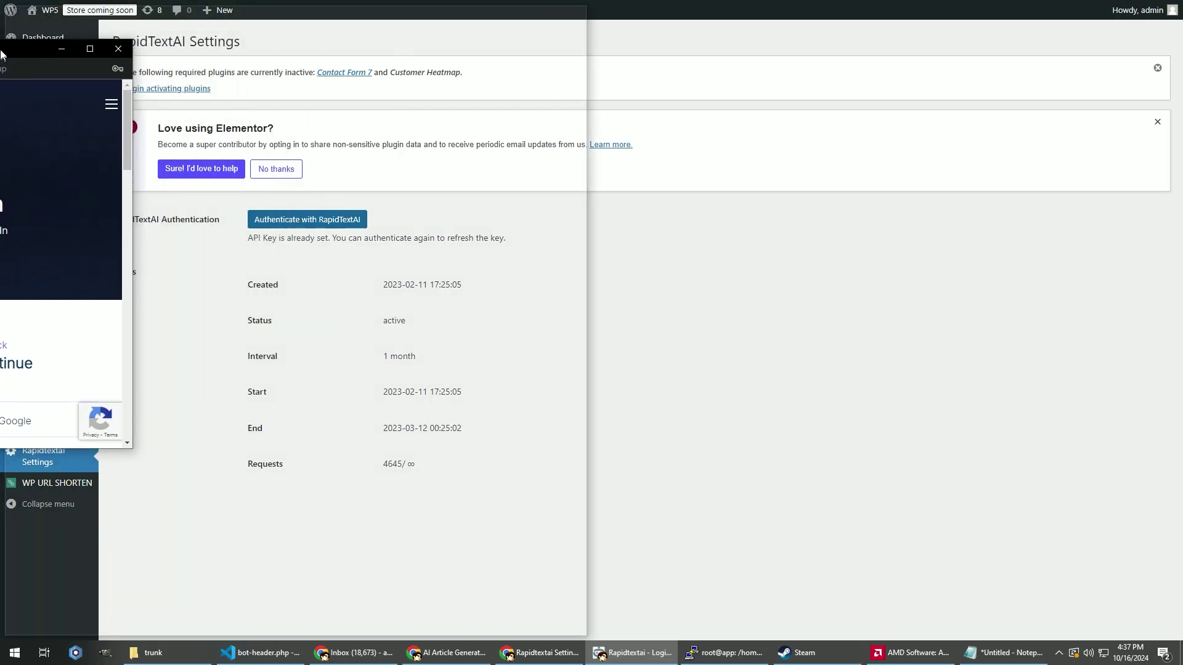
Review the status table showing the active subscription and the API key
double_click(388, 285)
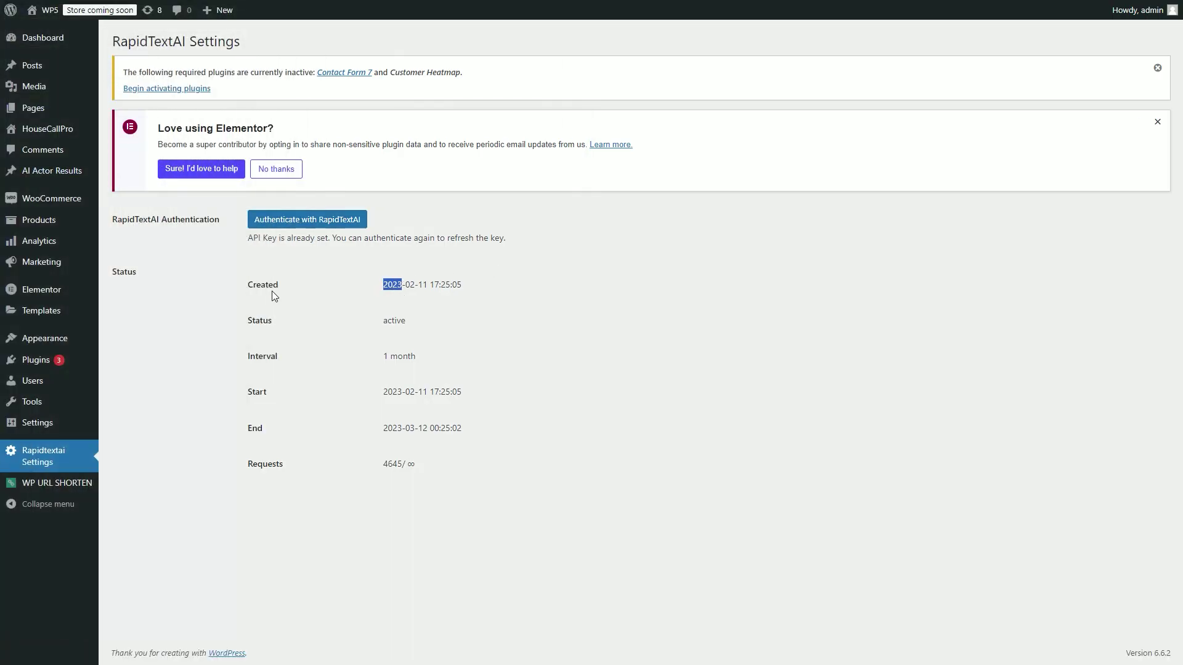
left_click_drag(382, 356, 425, 384)
left_click(366, 328)
left_click_drag(384, 282, 412, 406)
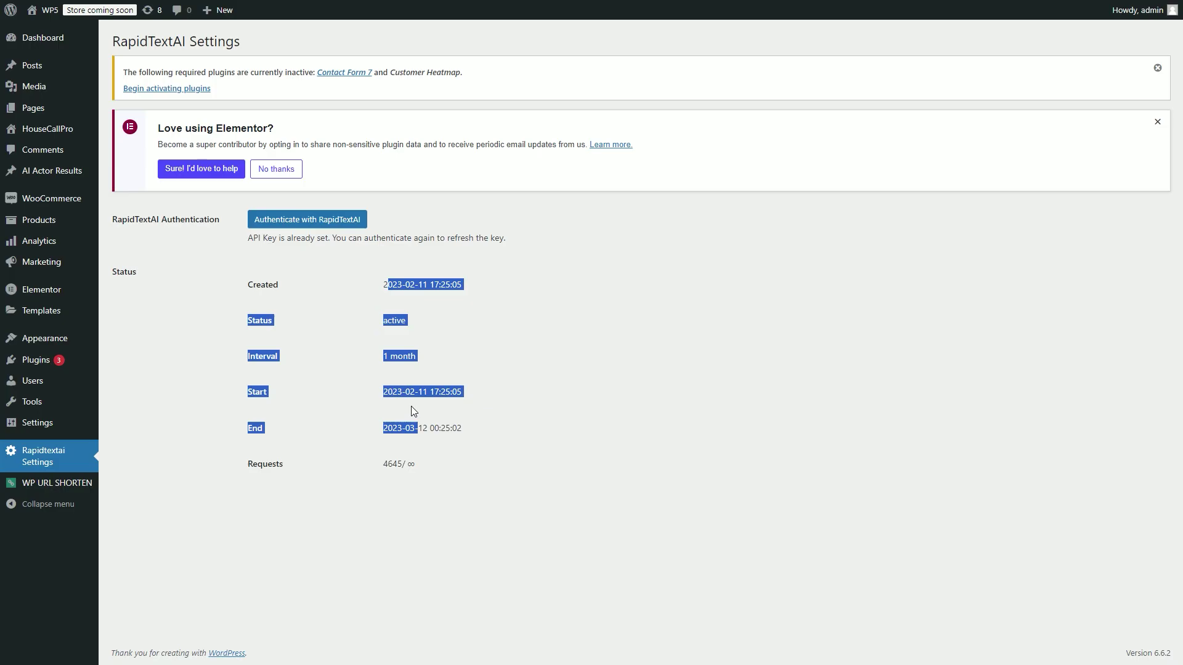
left_click(412, 405)
double_click(119, 276)
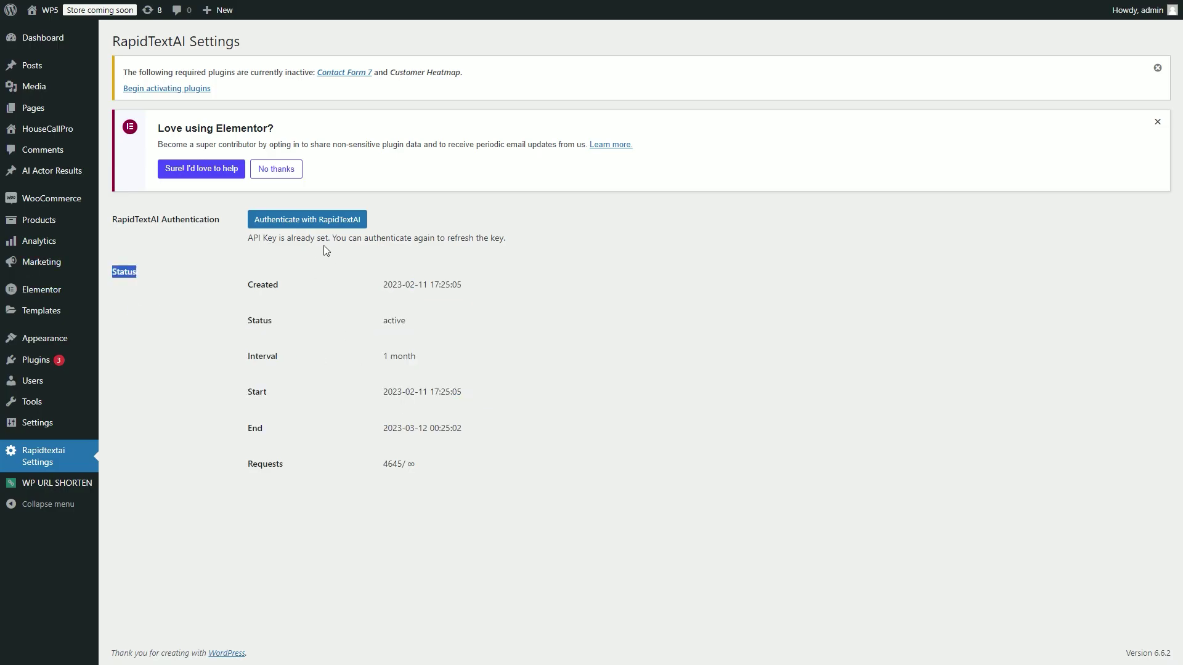
left_click(275, 284)
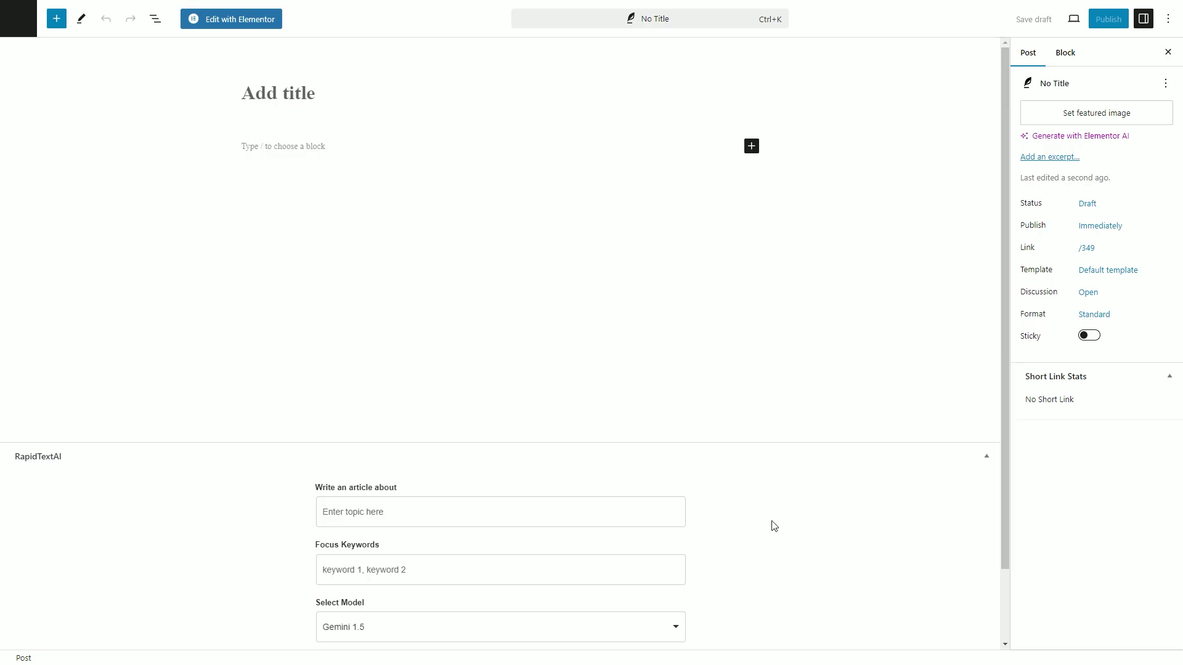
scroll(773, 528, "down", 2)
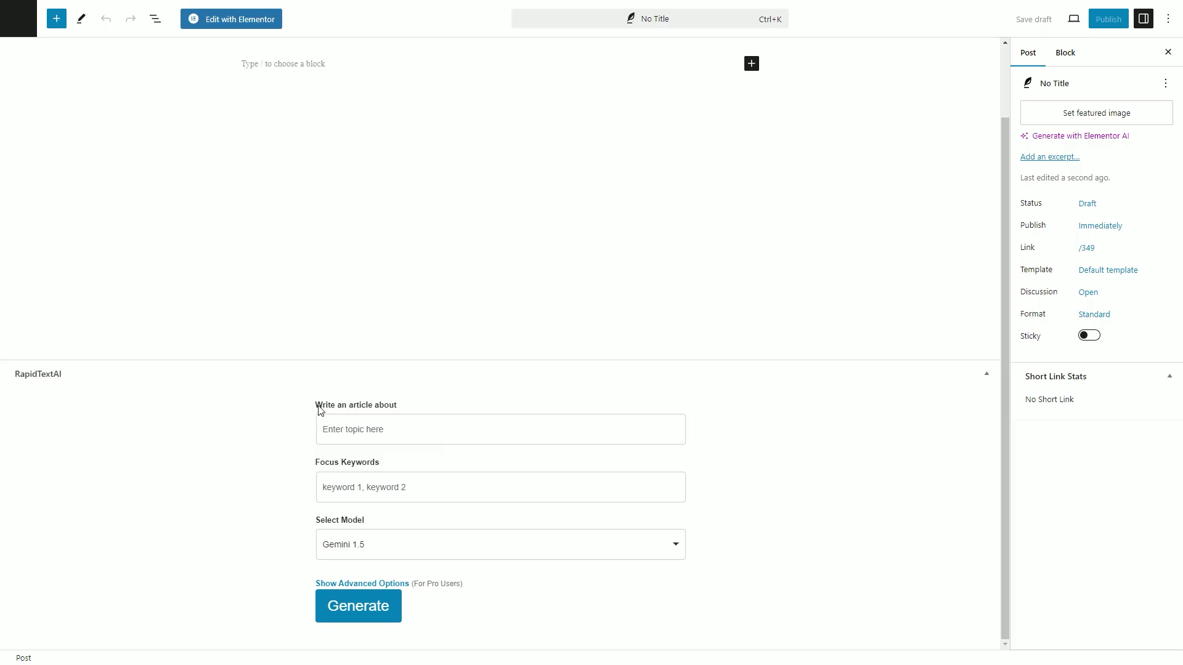
Remove the leading quote mark from the time-management article topic
mouse_move(316, 410)
left_mouse_down()
mouse_move(399, 411)
mouse_move(341, 430)
left_mouse_up()
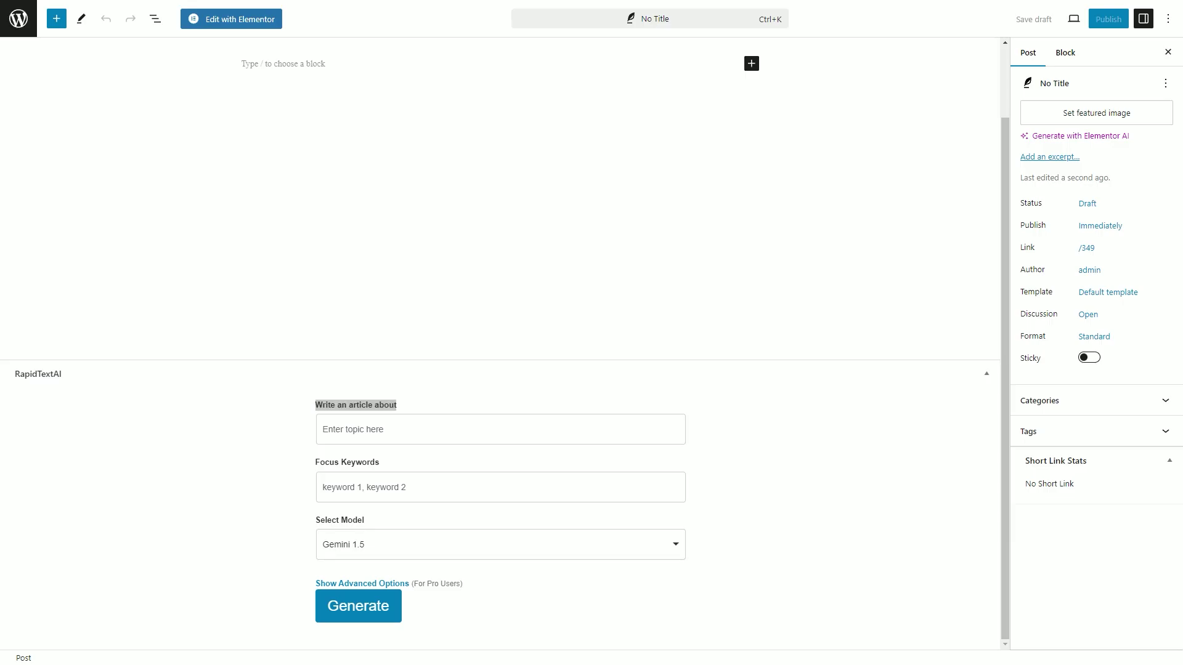
left_click(392, 430)
type("\"The Importance of Time Management for Personal and Professional Success\"")
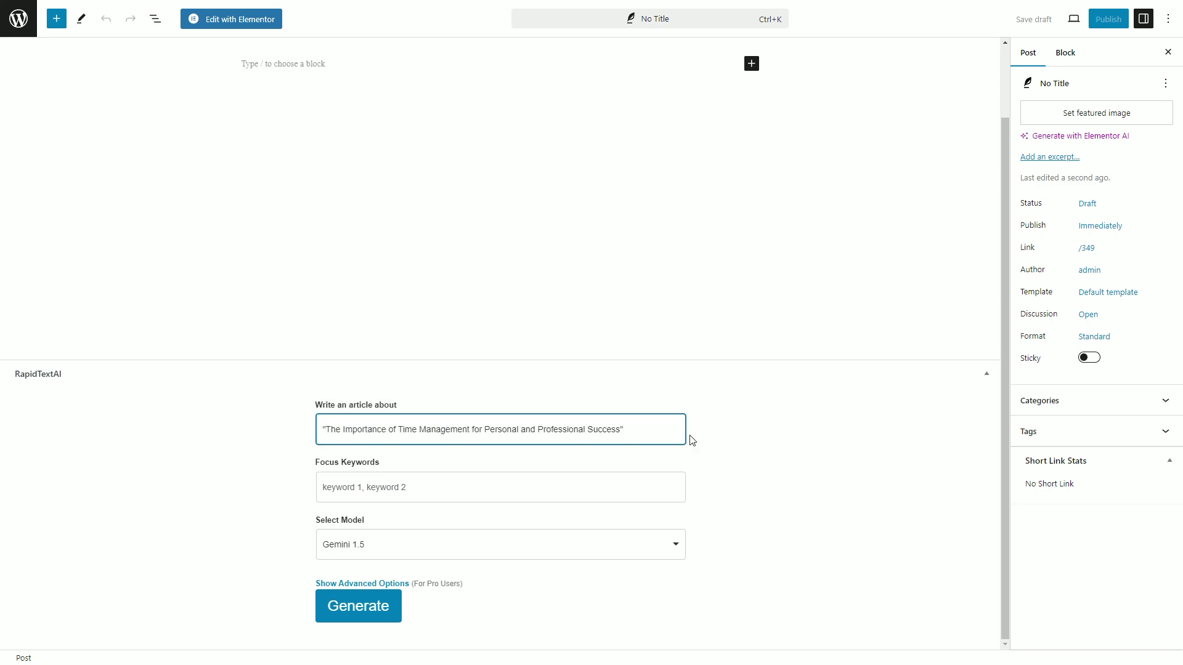
key("Home")
key("Delete")
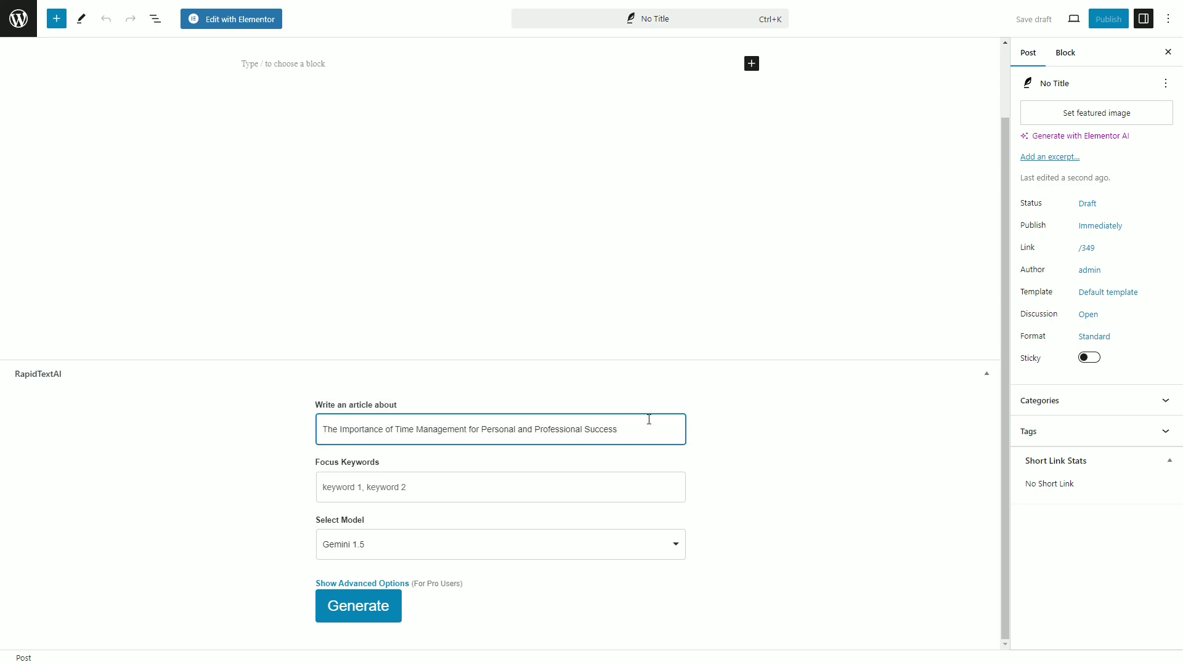
left_click(439, 478)
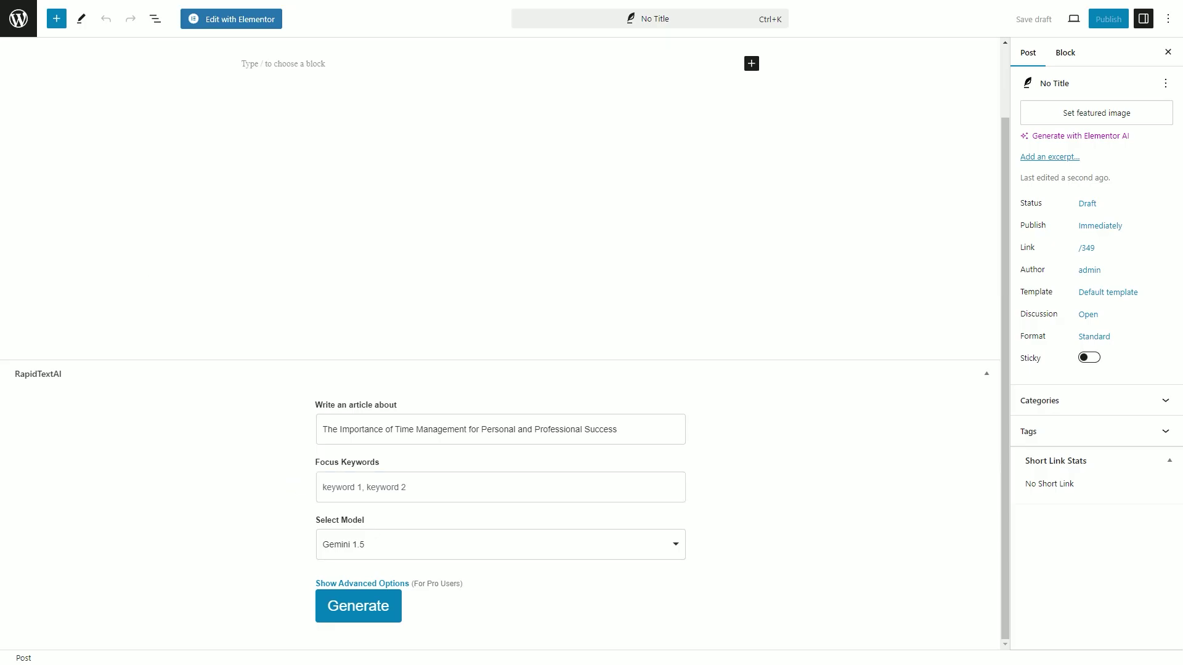
Paste the focus keyword list, review it, and check the available AI models
left_click(404, 486)
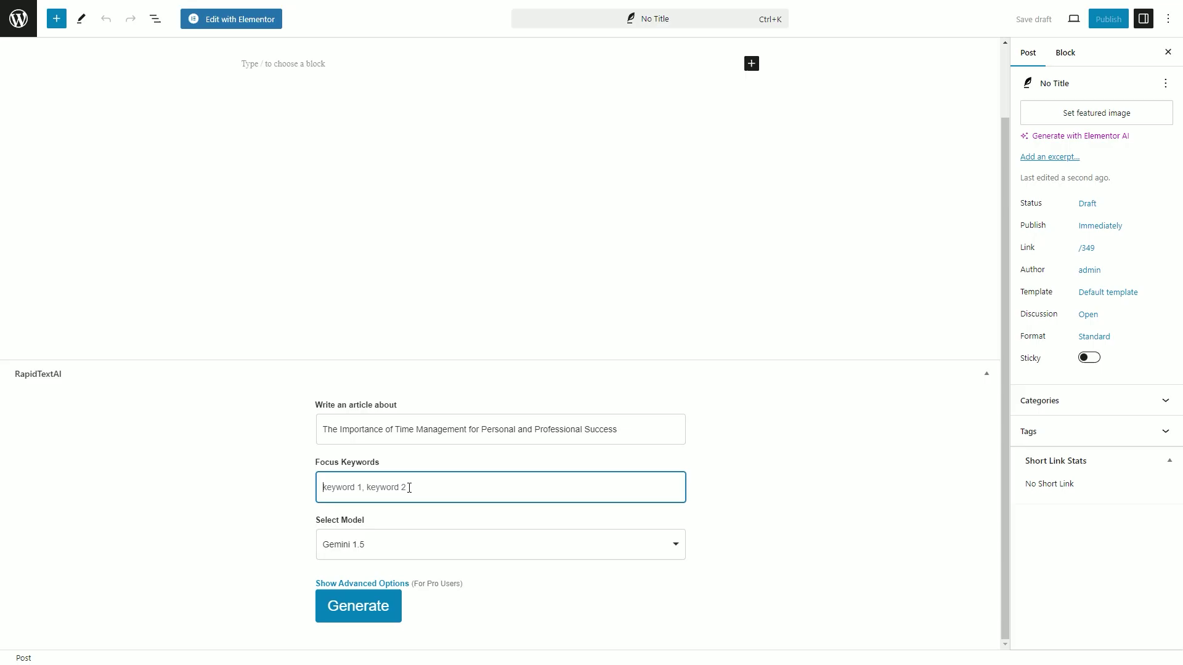
key("ctrl+v")
key("Home")
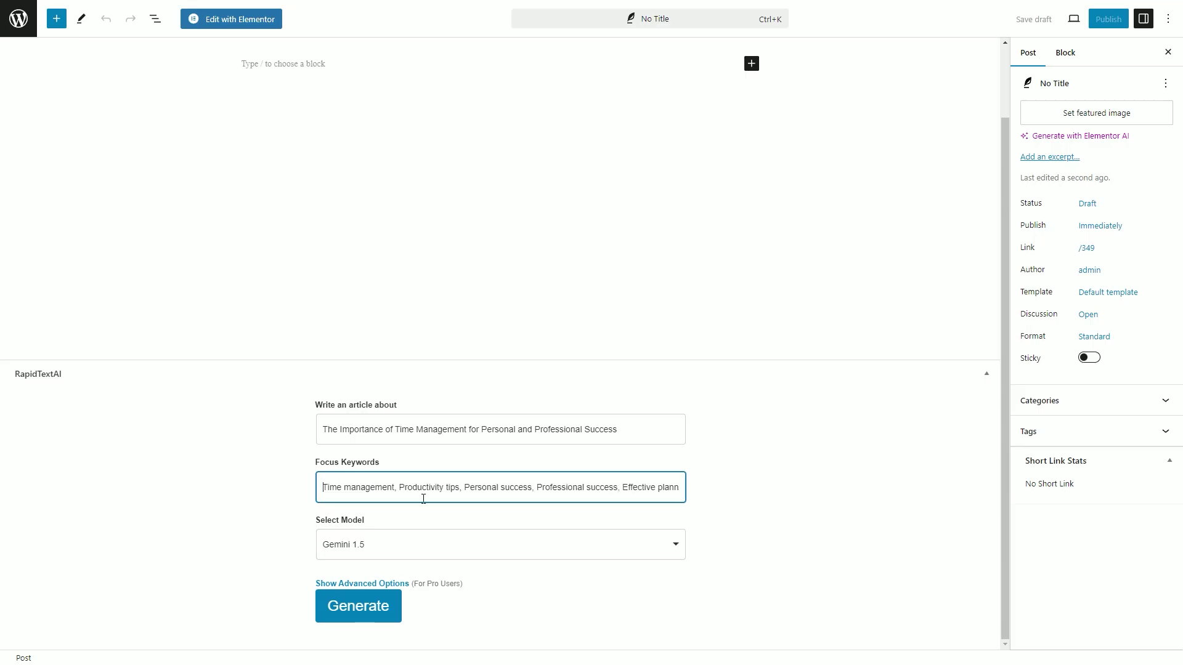
key("Right")
key("Right")
key("Right")
key("Right")
key("Right")
key("Right")
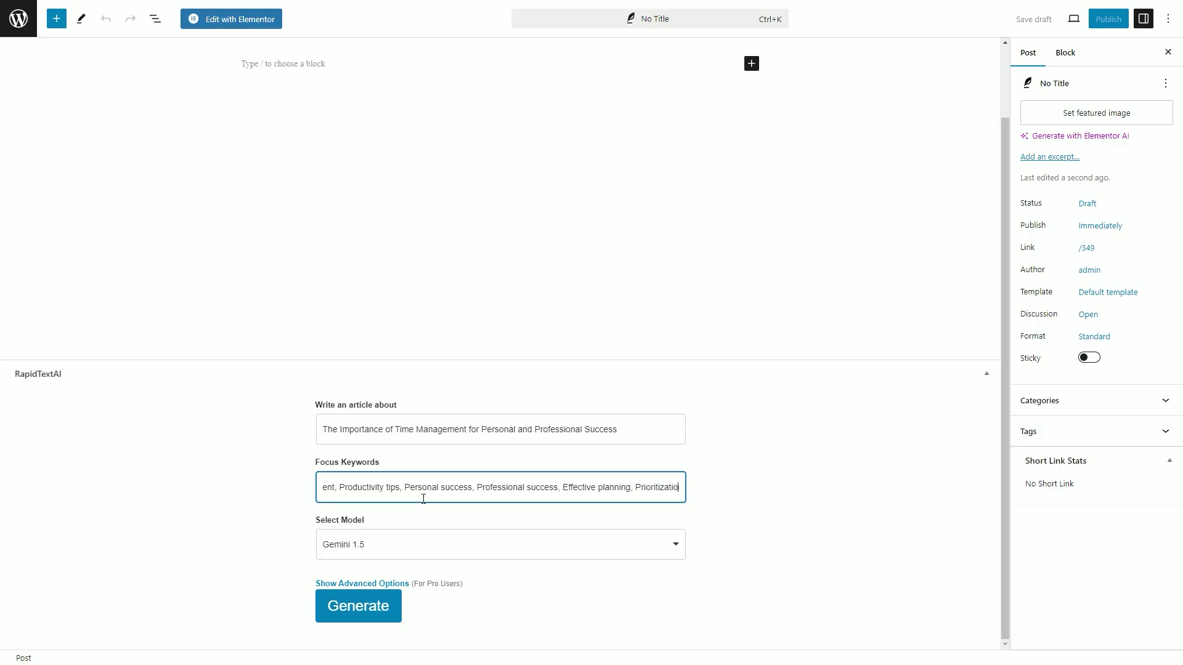
key("Right")
key("Right")
key("Right")
key("Right")
key("Right")
key("Right")
key("Right")
key("Right")
key("Right")
key("Right")
key("Right")
key("Right")
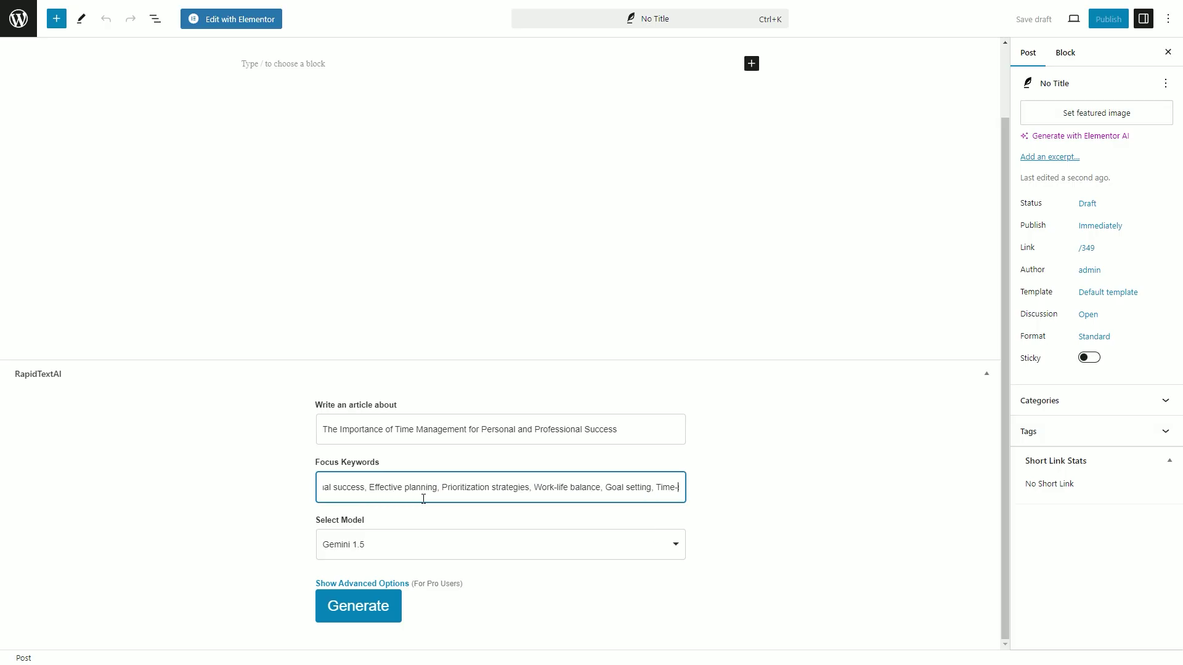
key("Right")
key("Right")
key("Right")
key("Right")
key("Right")
key("Right")
key("Right")
key("Right")
key("Right")
key("Right")
key("Right")
key("Right")
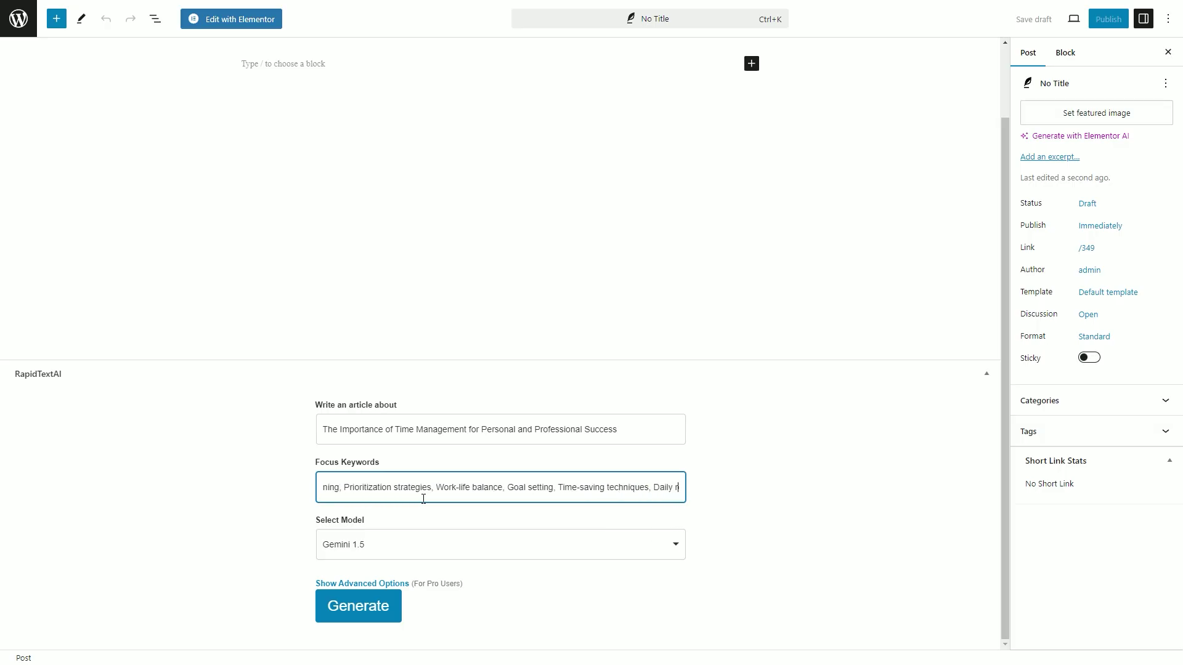
key("Right")
key("Right")
key("Right")
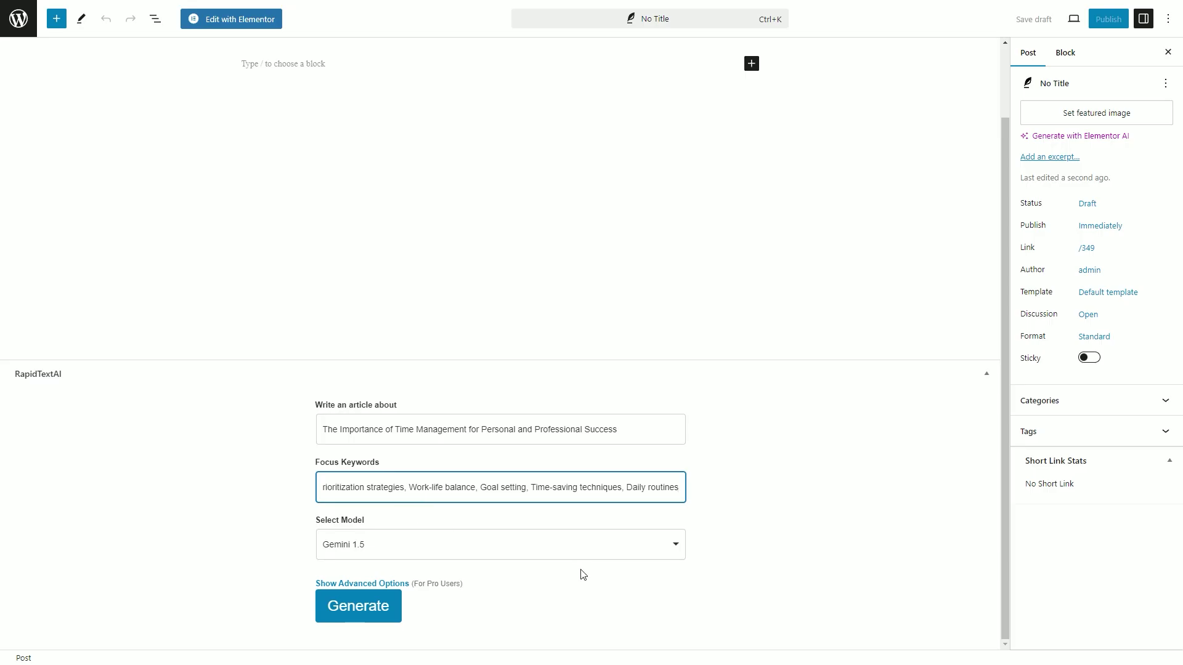
left_click(538, 549)
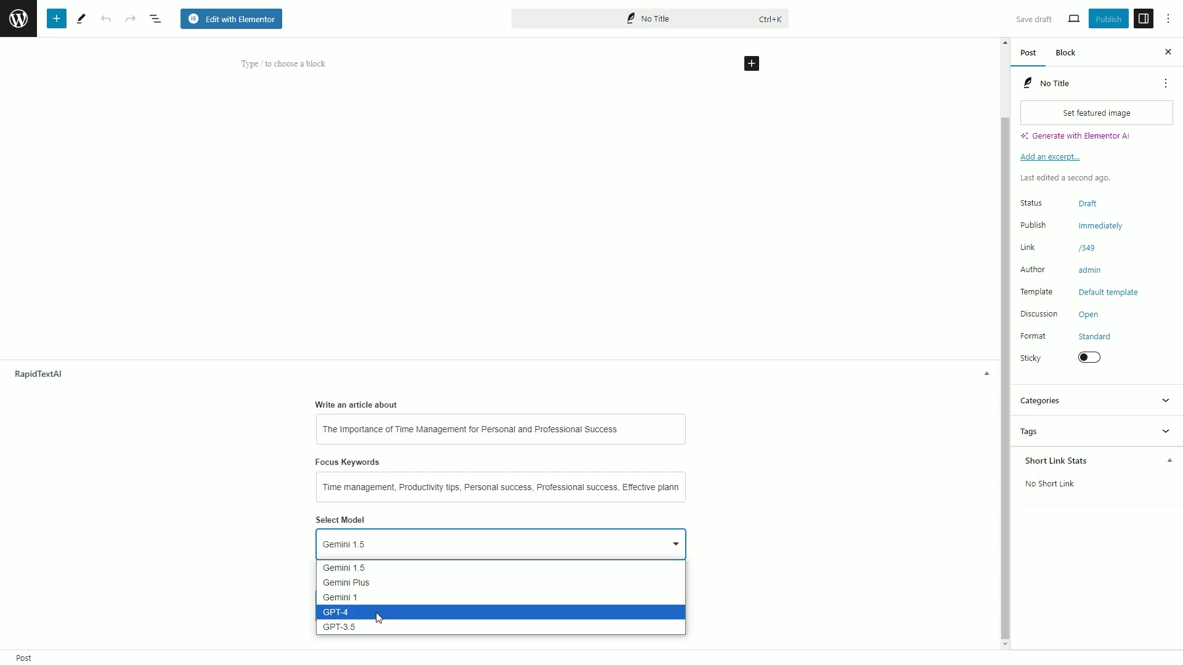
Keep Gemini 1.5 and set the advanced article length to 1000-1500 words
left_click(377, 568)
left_click(397, 584)
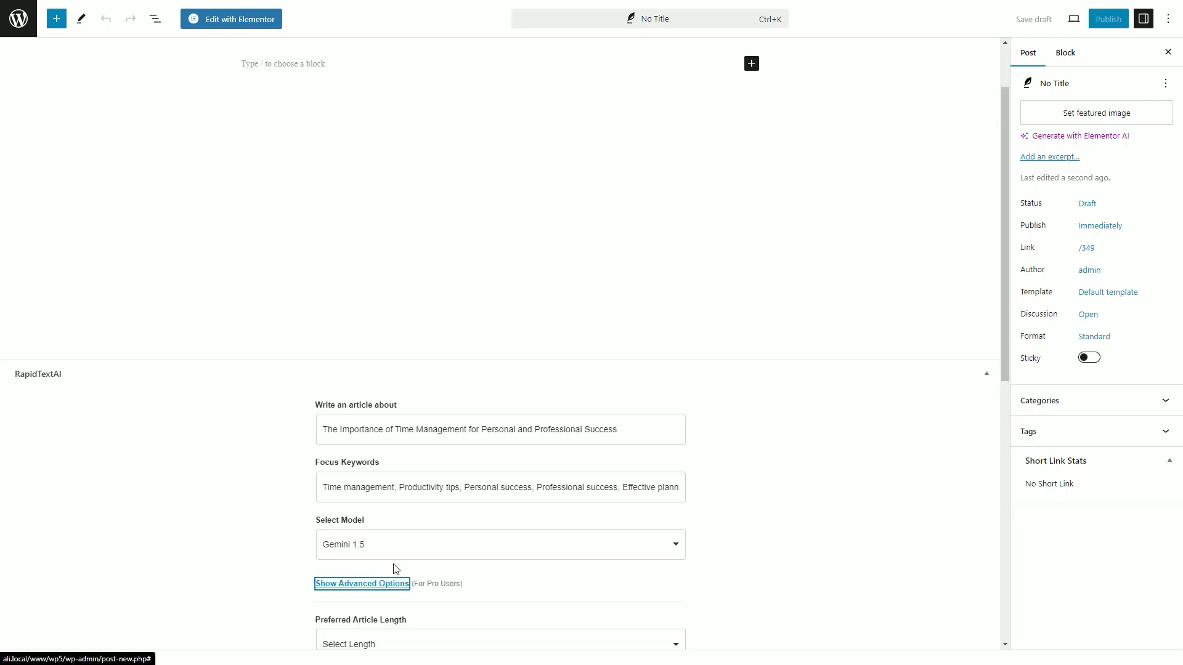
scroll(369, 545, "down", 2)
scroll(358, 432, "down", 2)
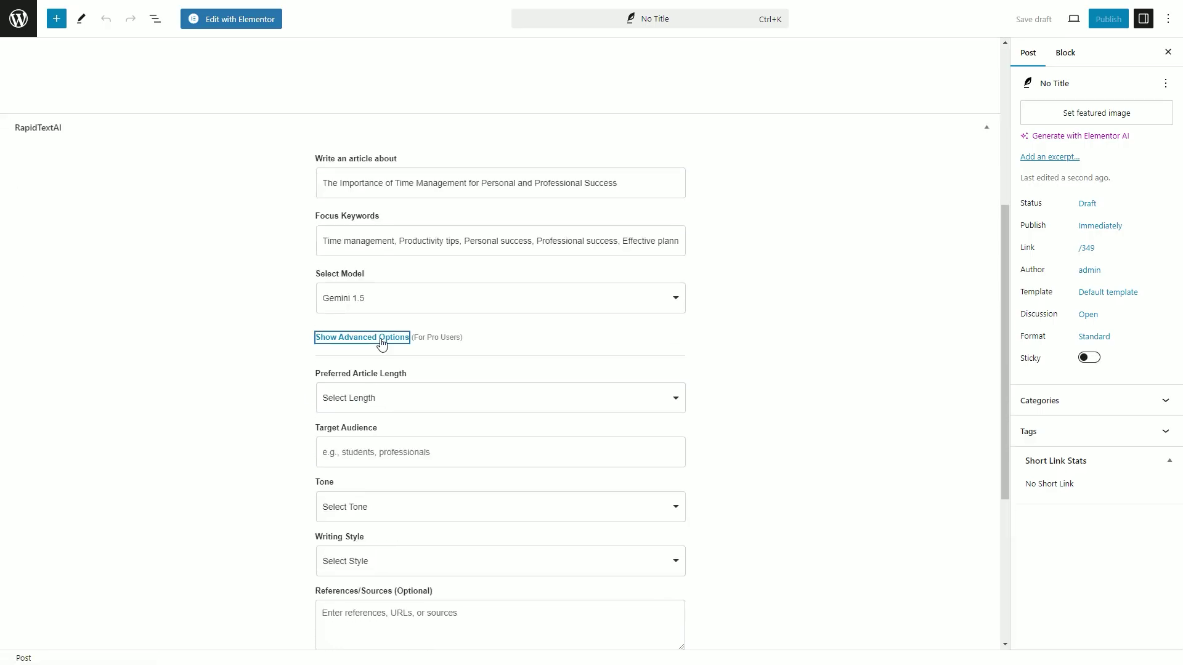
scroll(438, 373, "down", 1)
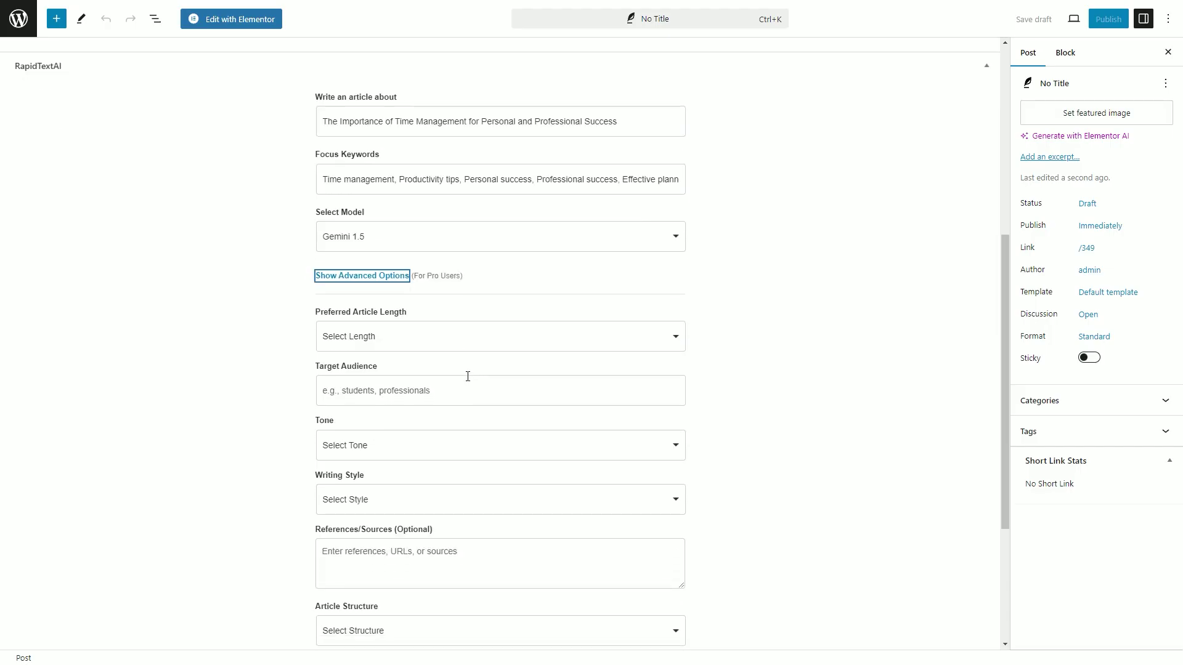
left_click(417, 340)
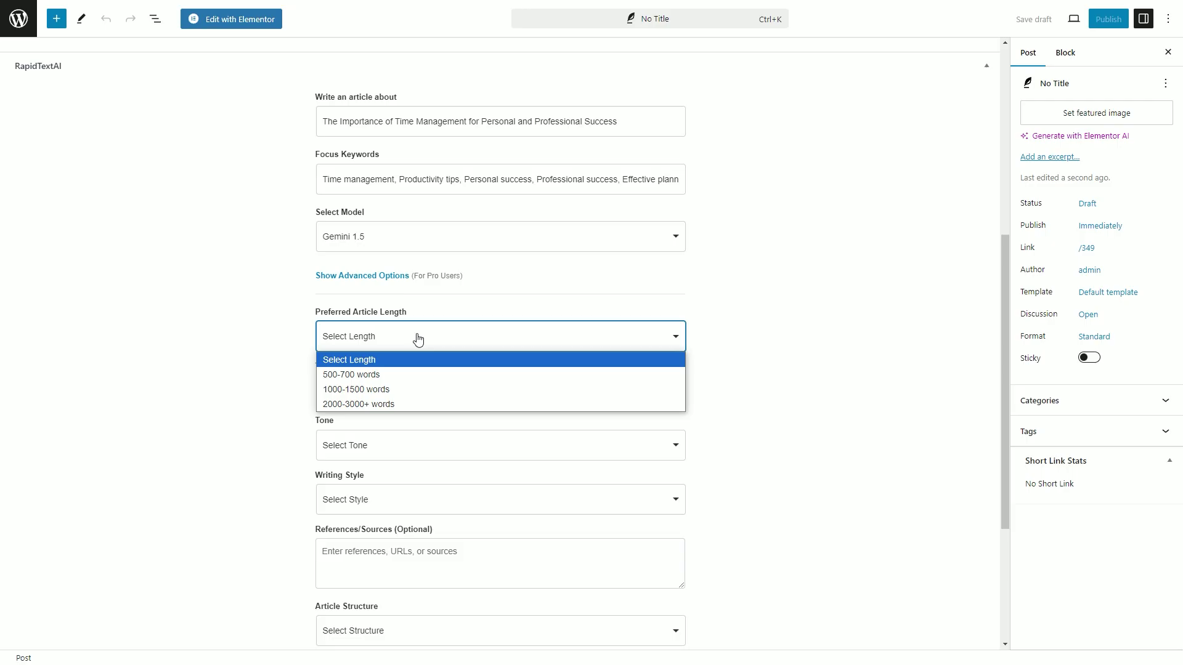
left_click(353, 390)
scroll(462, 417, "down", 2)
left_click(403, 156)
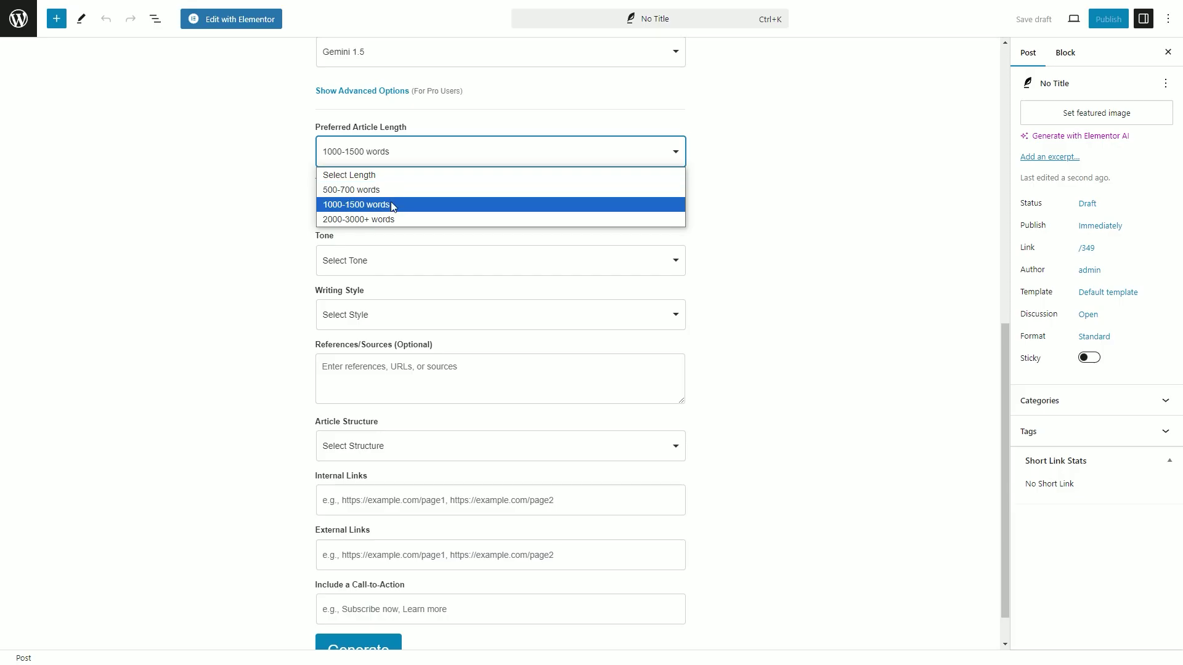
left_click(384, 205)
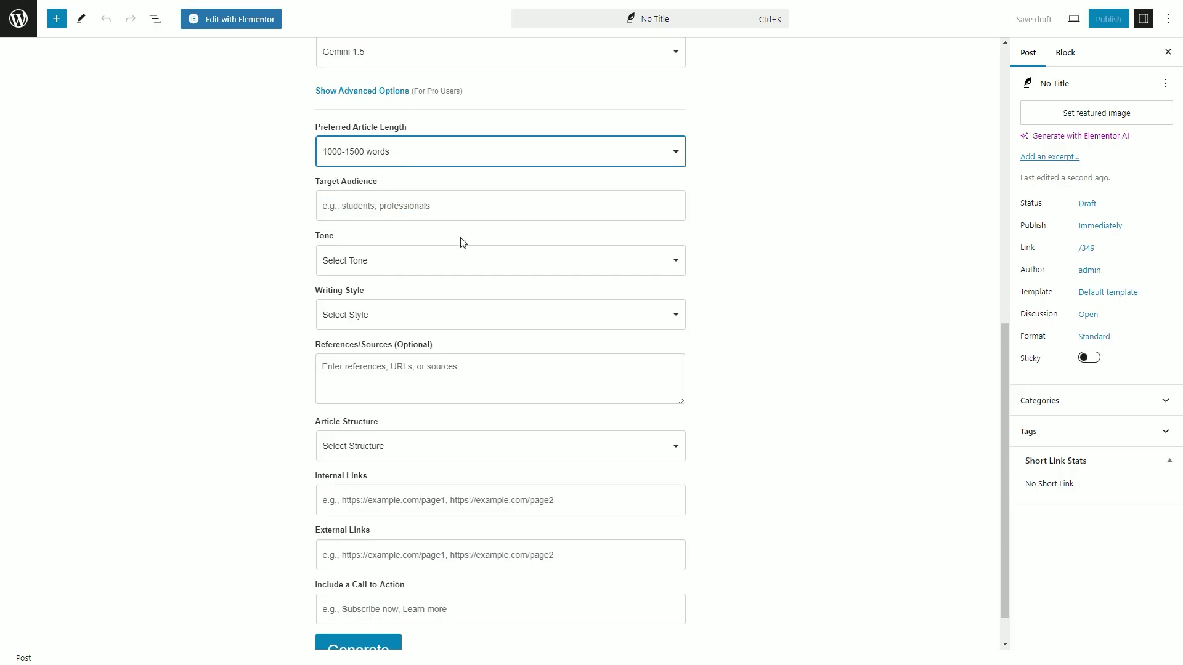
scroll(389, 367, "up", 3)
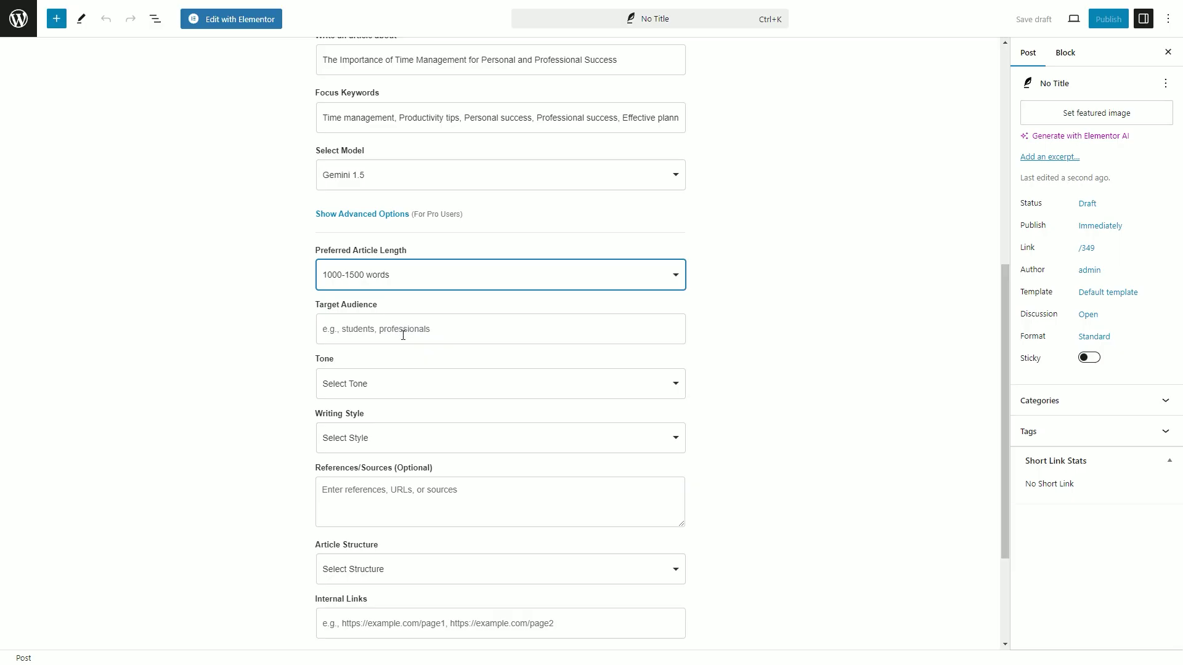
scroll(360, 444, "up", 1)
Set the target audience to Professionals and the tone to Formal
left_click(351, 389)
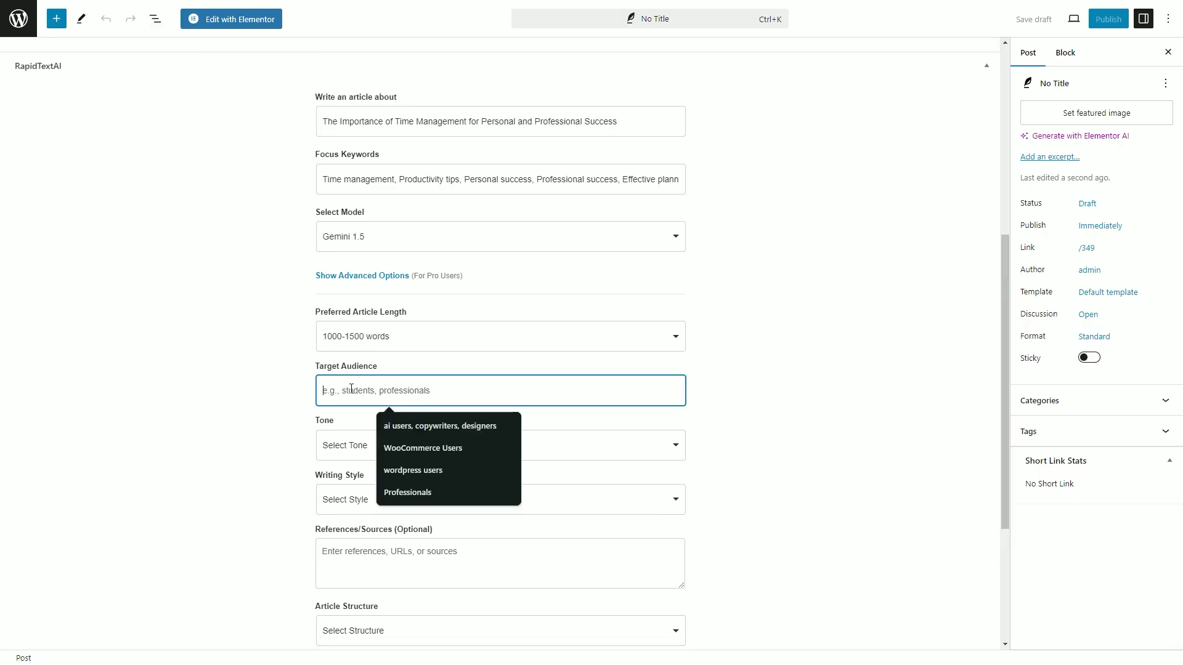
left_click(409, 491)
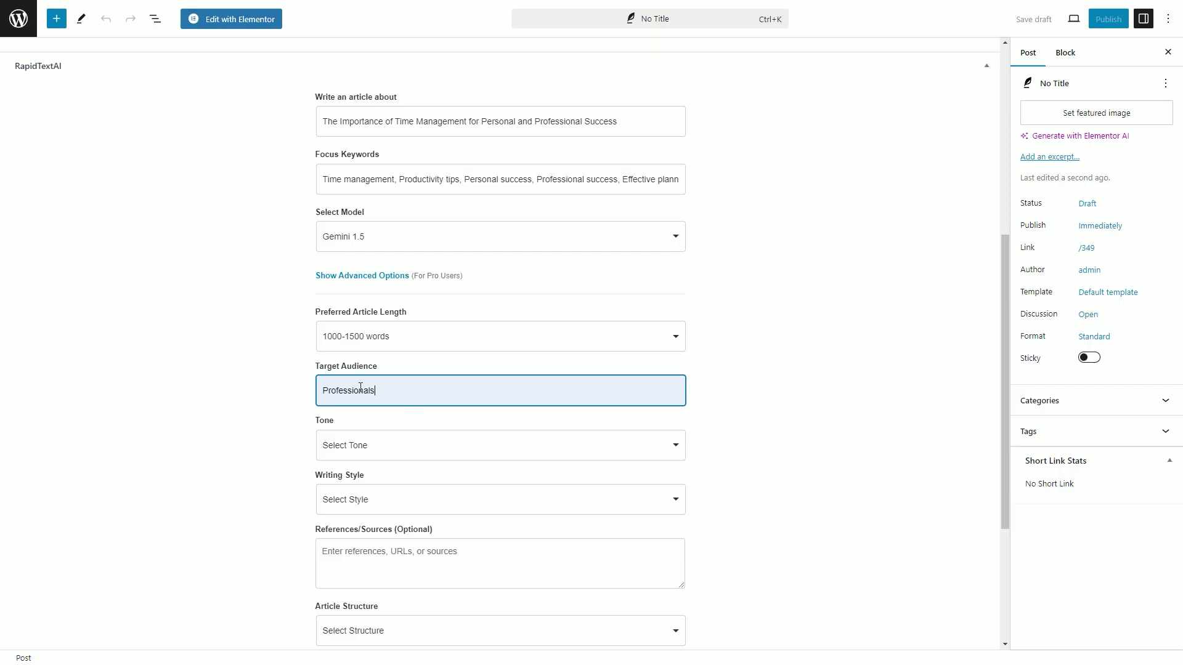
left_click(396, 417)
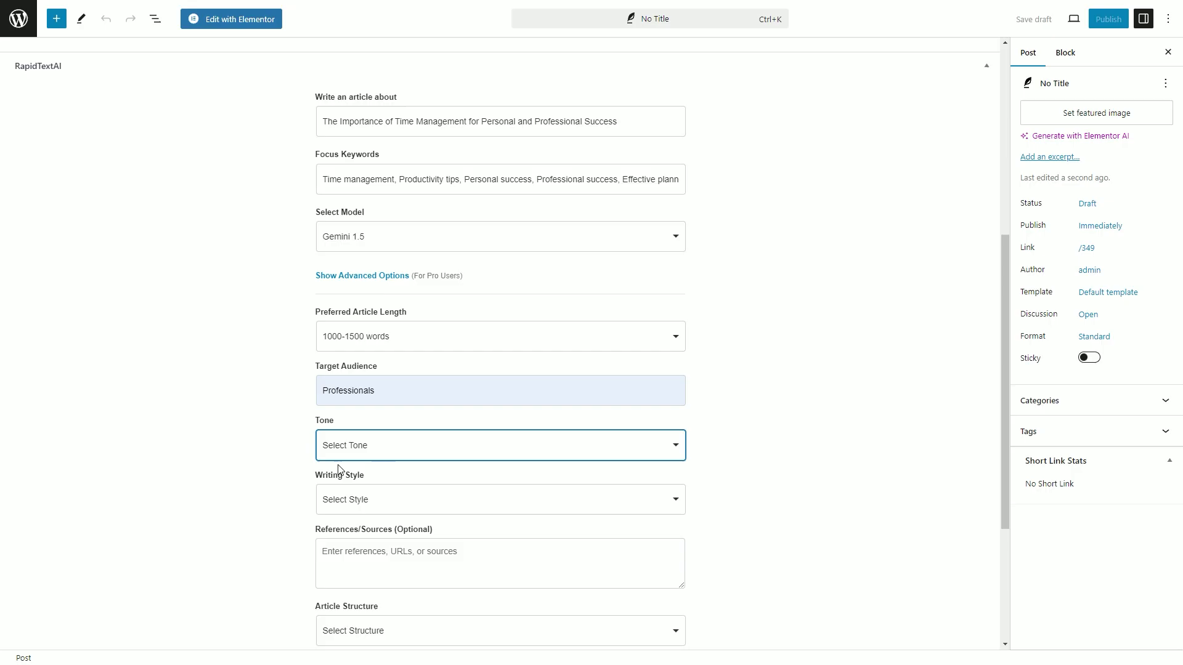
scroll(398, 444, "down", 2)
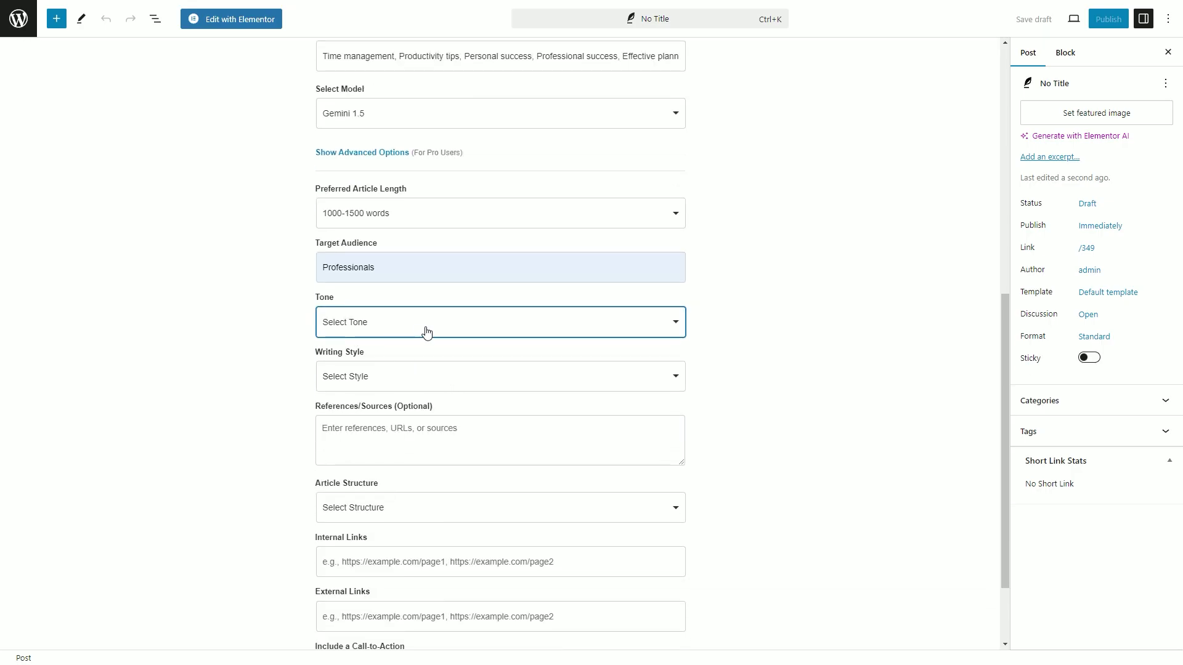
left_click(408, 331)
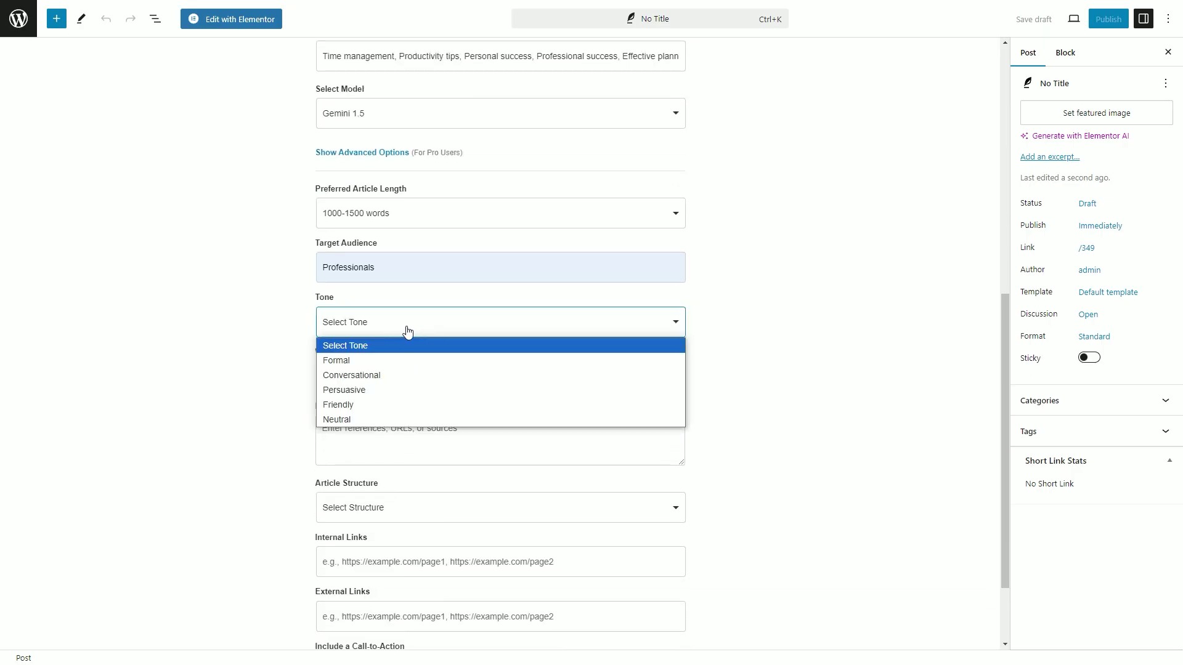
left_click(379, 361)
scroll(269, 389, "down", 1)
Set the writing style to Descriptive and the article structure to Cause, Effect
left_click(360, 278)
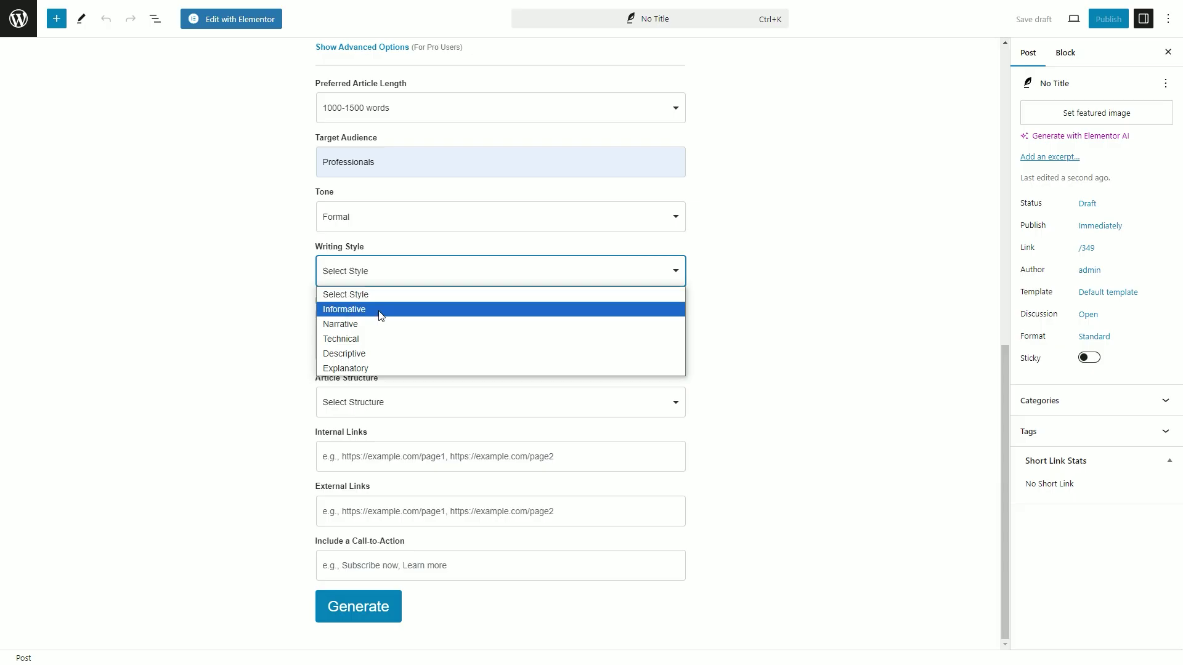
left_click(369, 354)
scroll(422, 415, "up", 2)
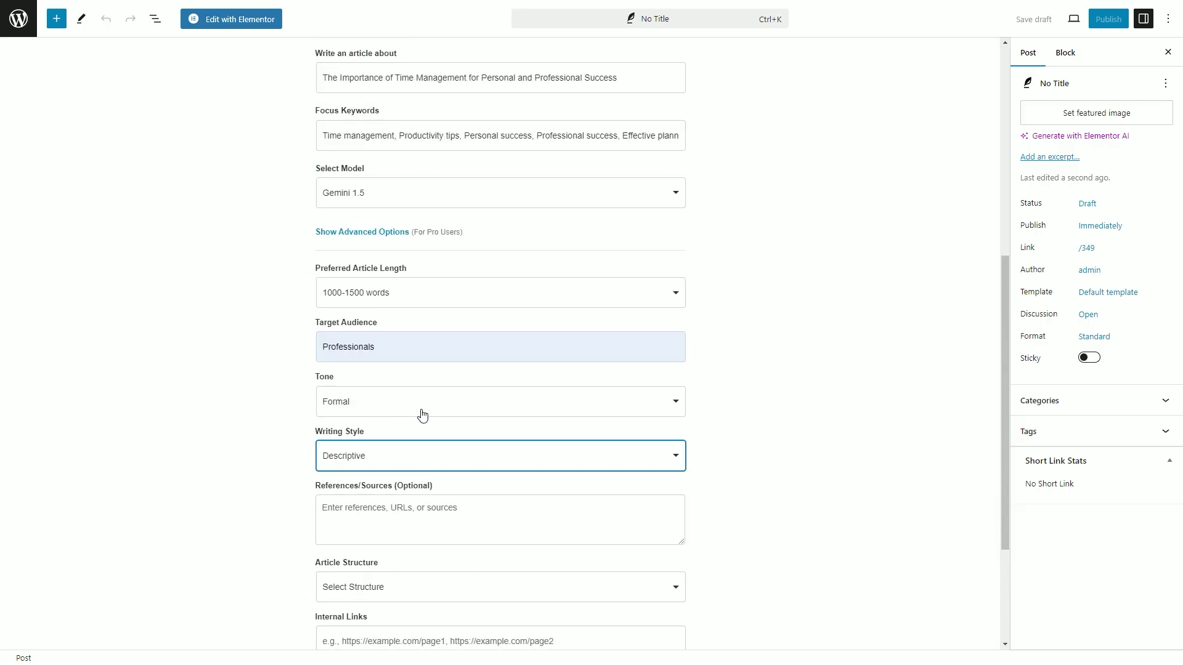
scroll(381, 290, "up", 1)
scroll(393, 333, "down", 3)
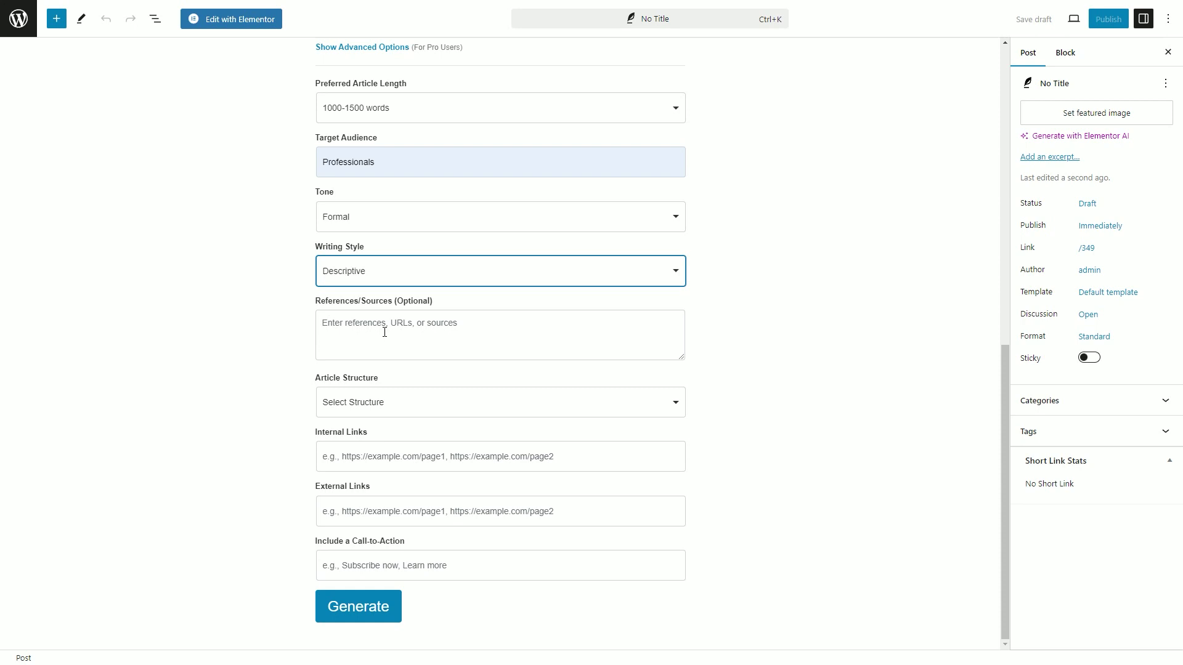
left_click_drag(315, 307, 432, 304)
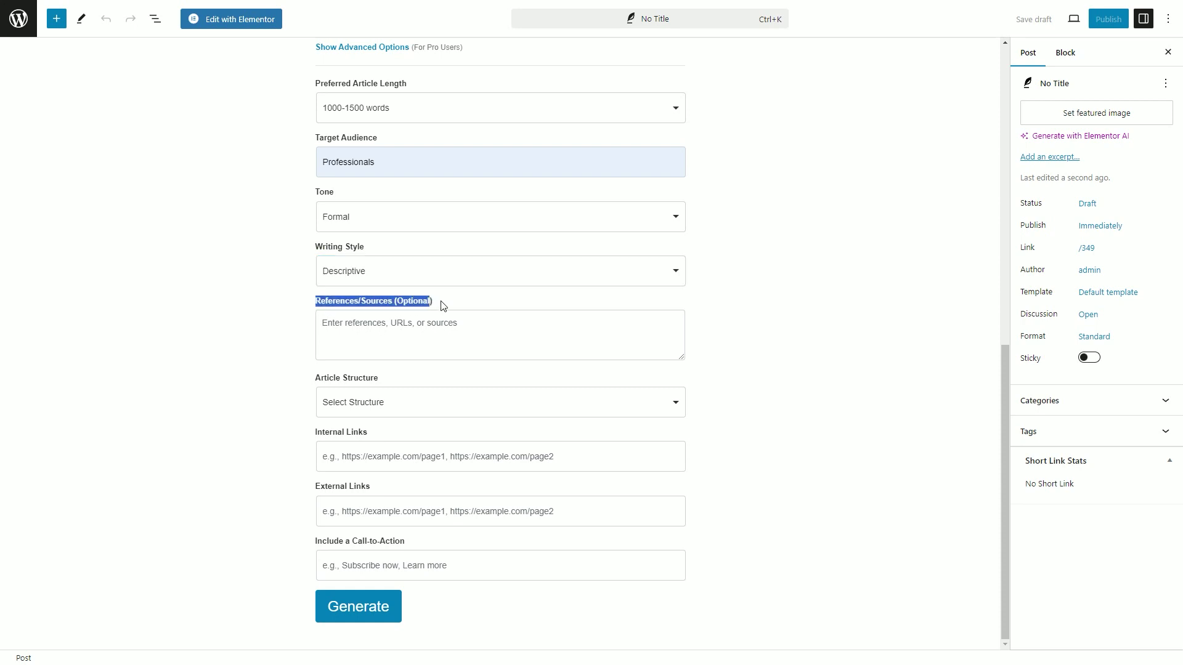
left_click(325, 306)
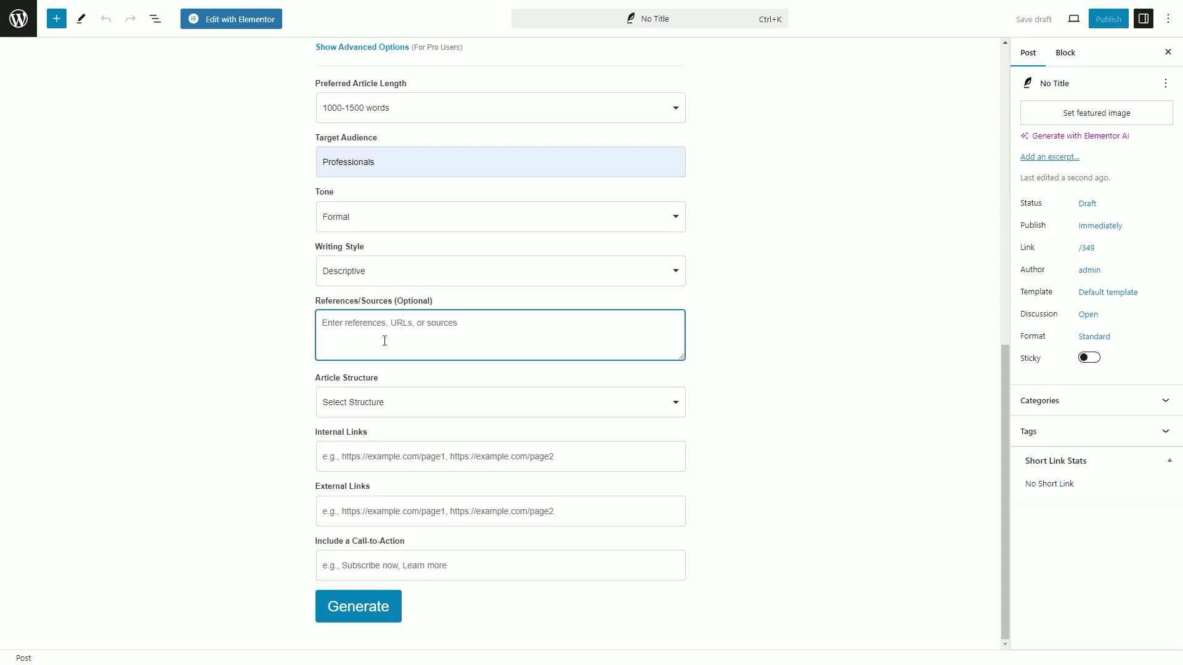
left_click(389, 400)
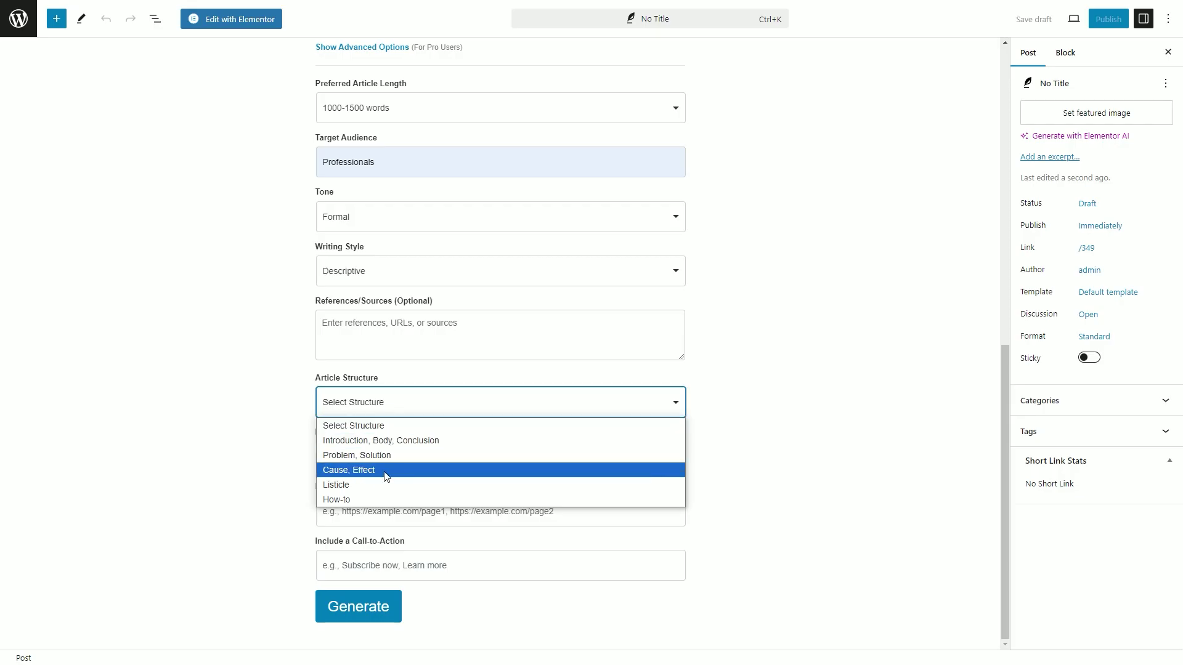
left_click(370, 469)
scroll(305, 440, "up", 2)
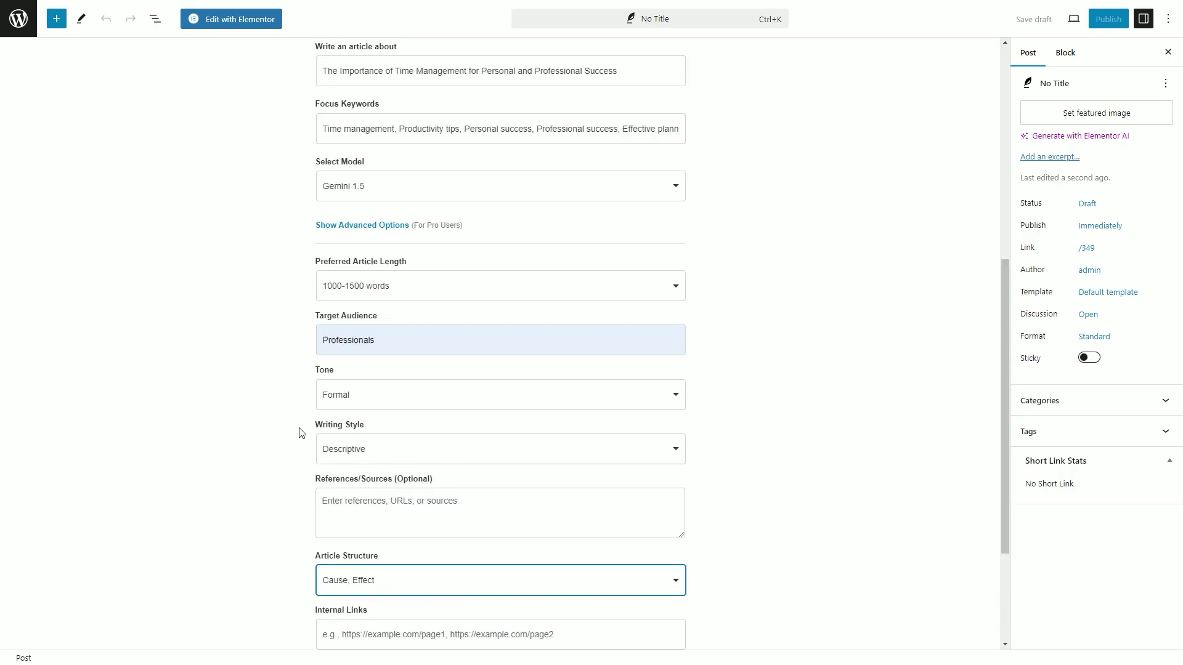
scroll(482, 287, "down", 2)
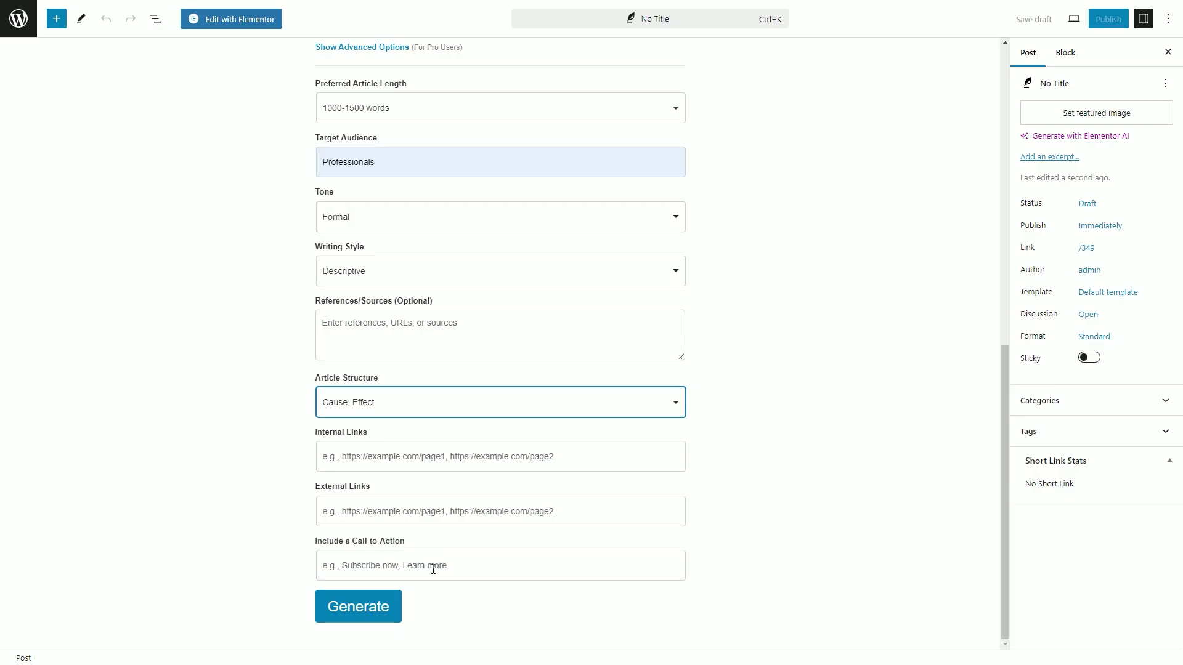
scroll(497, 535, "up", 3)
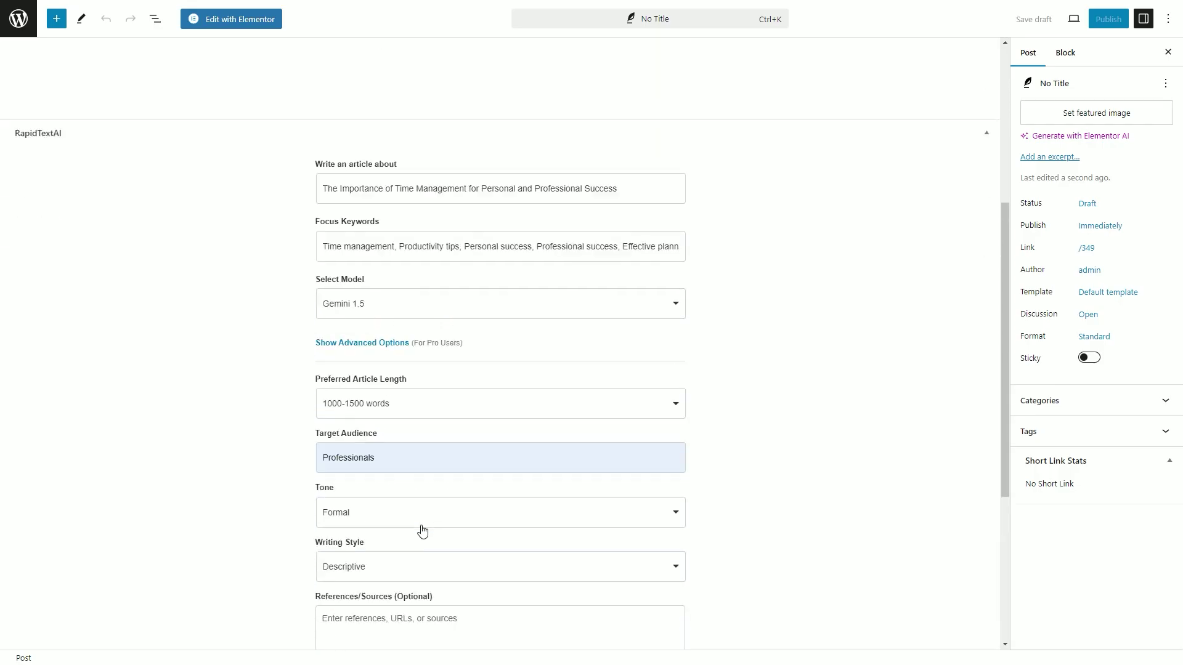
scroll(374, 457, "down", 2)
scroll(375, 458, "down", 2)
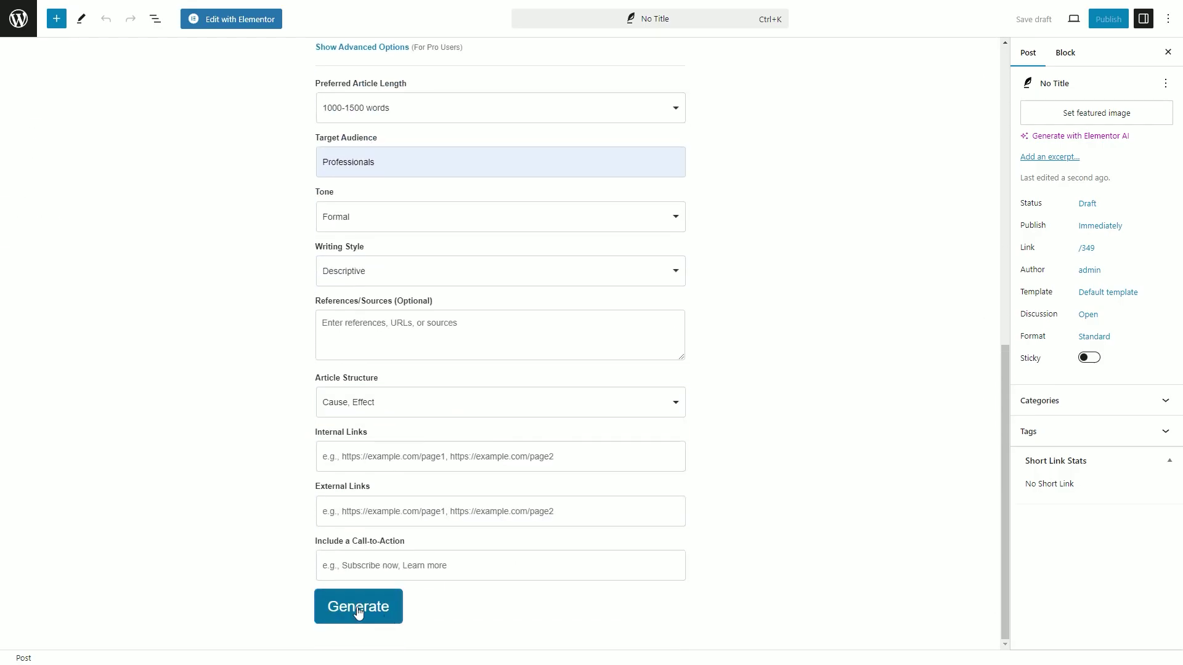
Generate the article and dismiss the 'Article generated and inserted into the editor' notice
left_click(412, 613)
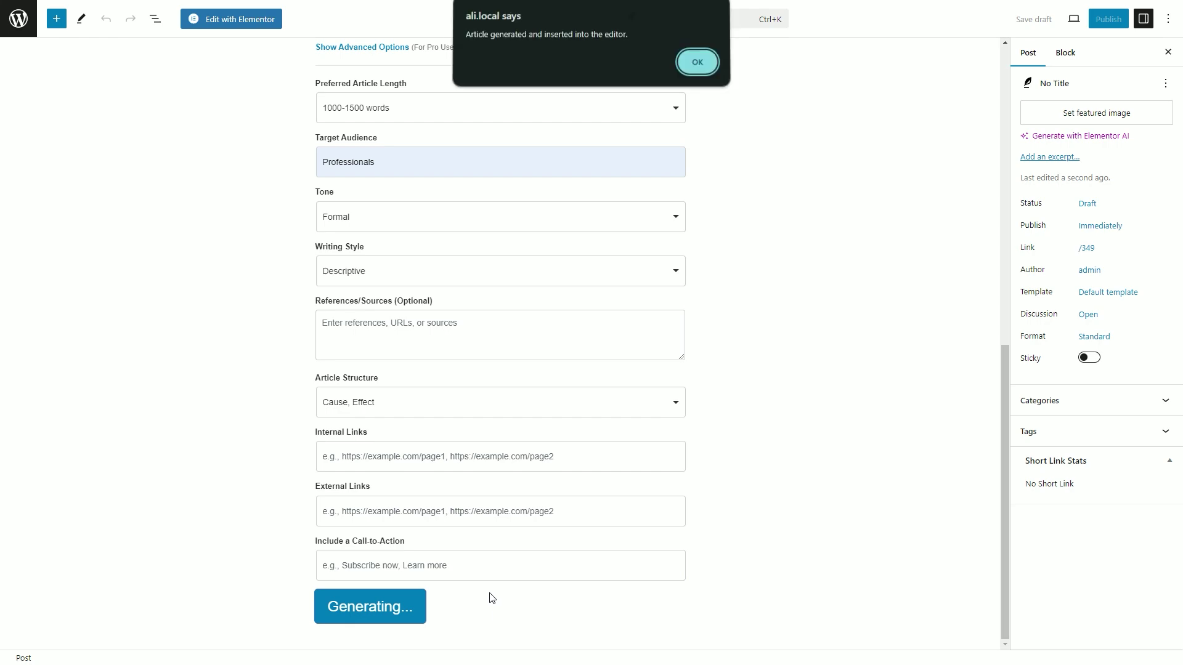
left_click(702, 64)
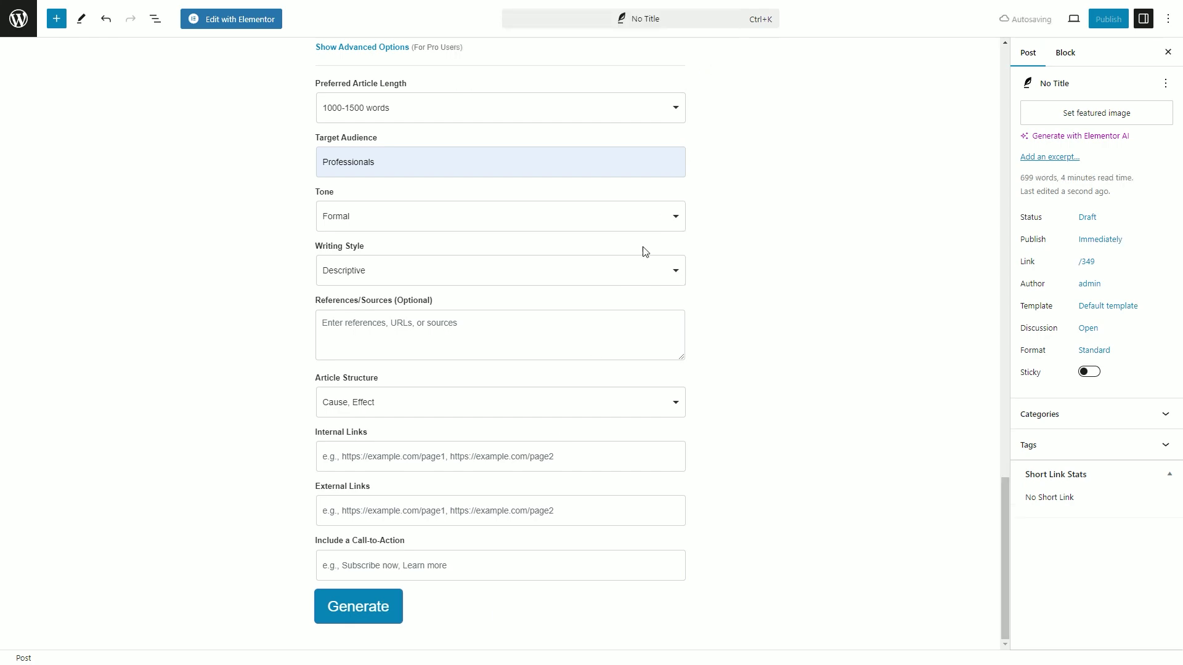
scroll(641, 251, "up", 2)
scroll(496, 407, "up", 6)
scroll(441, 488, "up", 3)
scroll(435, 484, "up", 3)
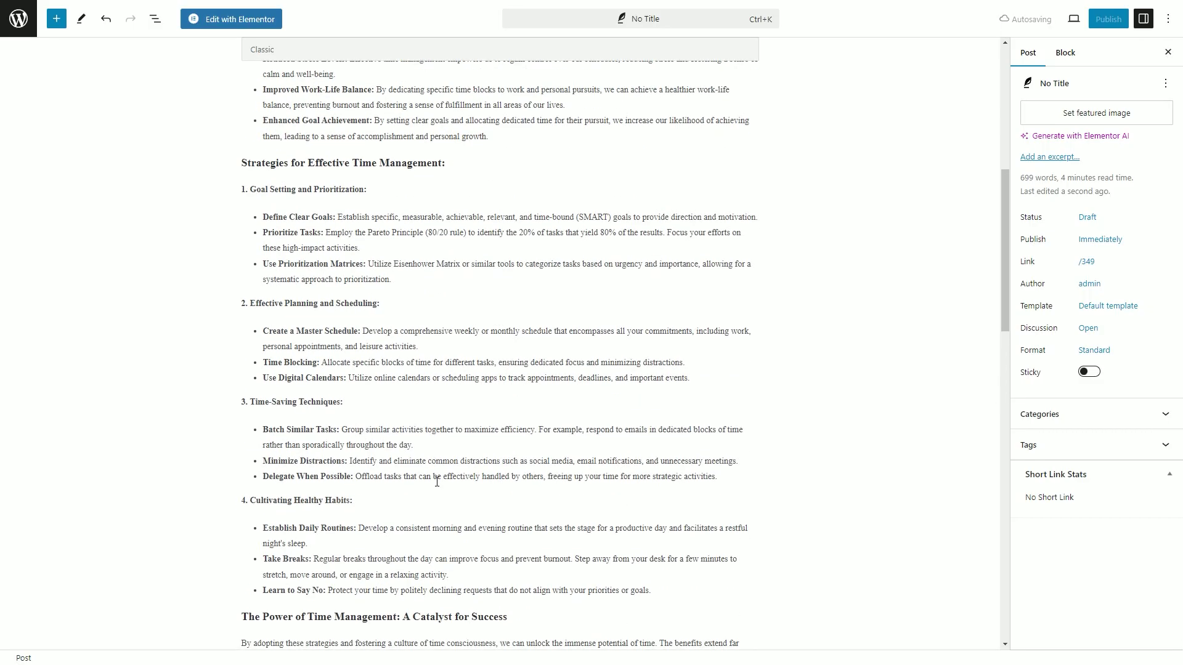
scroll(431, 477, "up", 3)
scroll(428, 471, "up", 3)
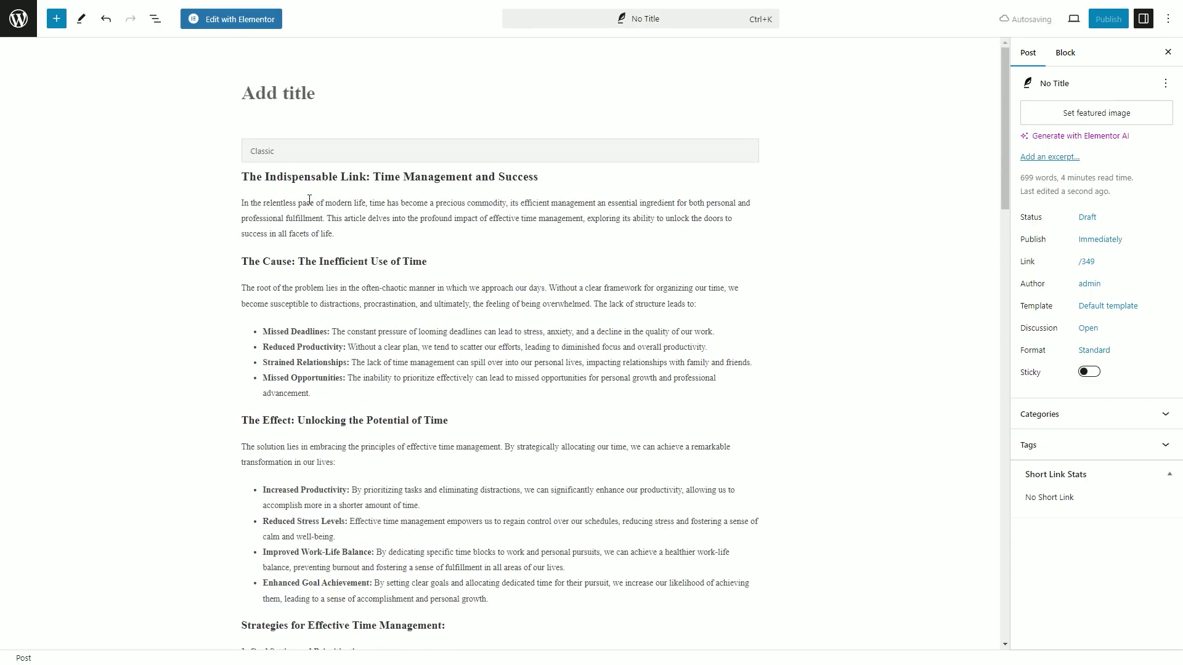
Convert the Classic block to blocks, move the first heading into the title, and delete the empty heading
left_click(292, 185)
left_click(312, 119)
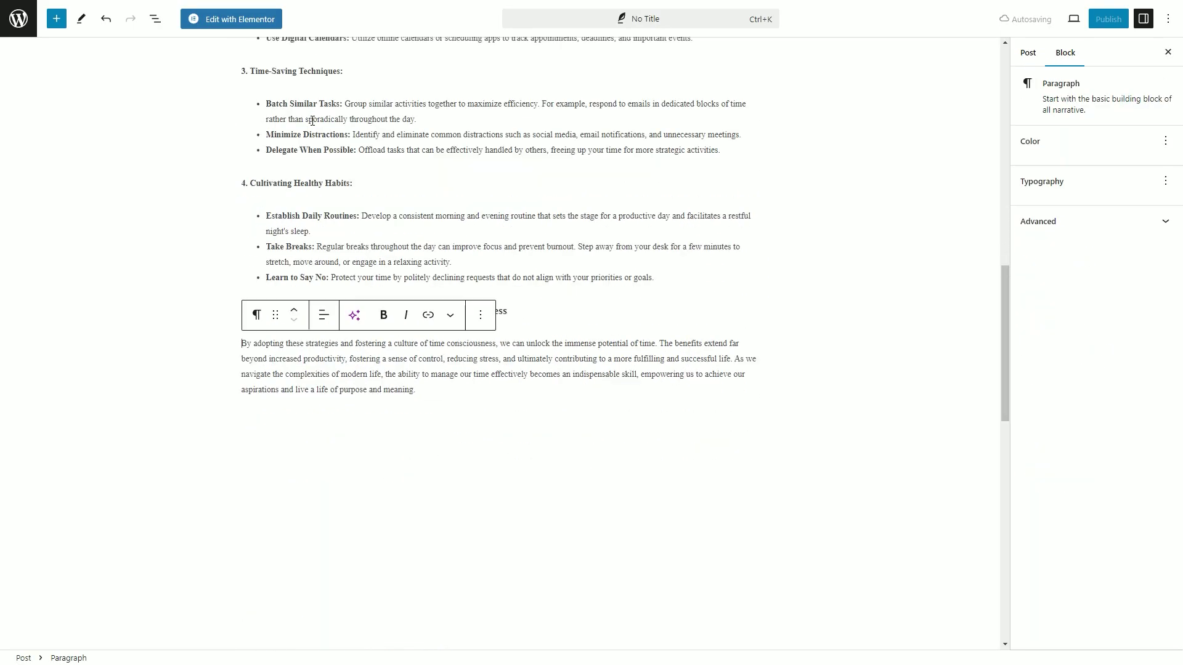
scroll(386, 295, "up", 15)
scroll(301, 180, "up", 1)
left_click(292, 150)
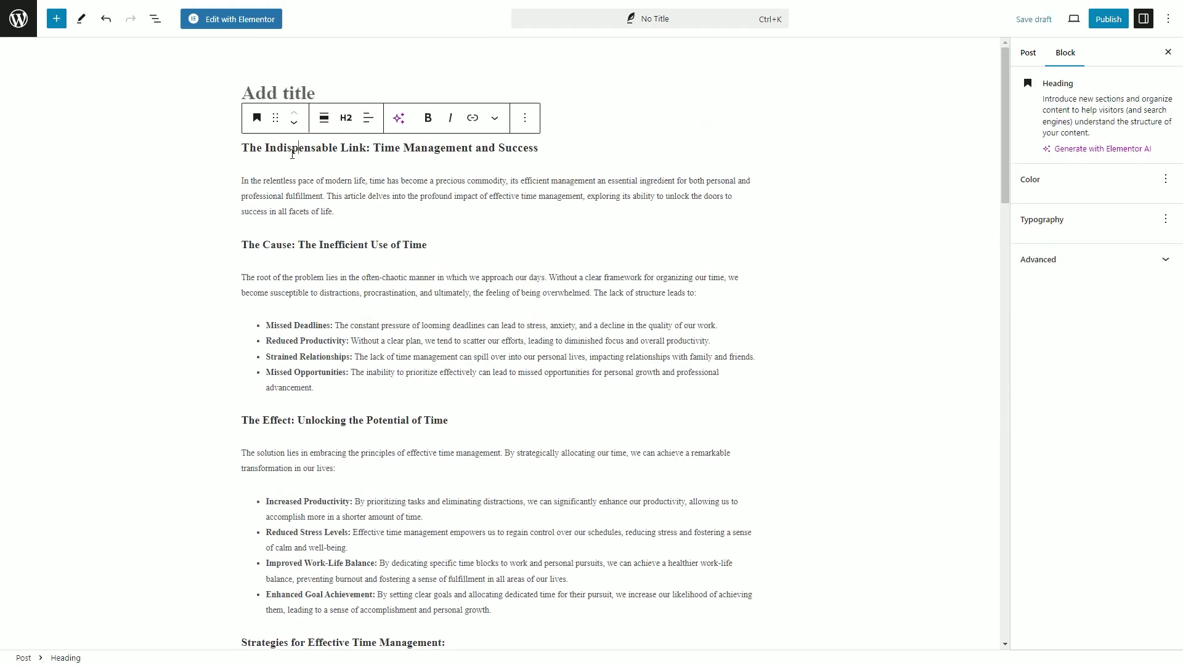
double_click(291, 150)
triple_click(298, 151)
key("BackSpace")
left_click(284, 93)
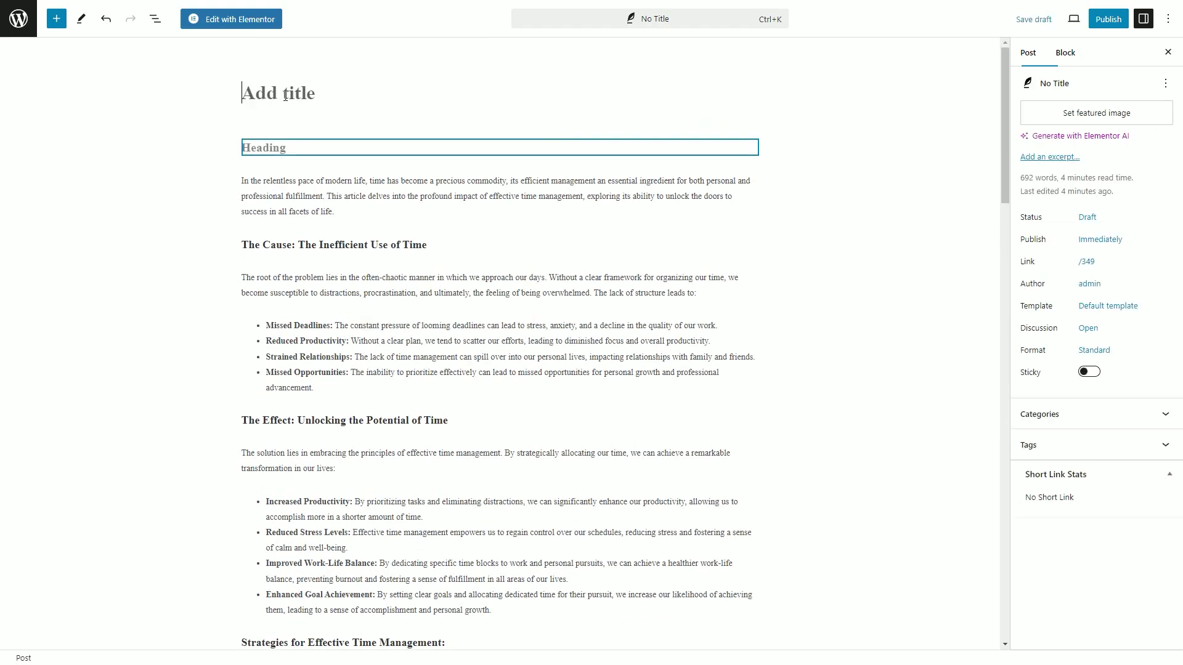
type("The Indispensable Link: Time Management and Success")
left_click(269, 144)
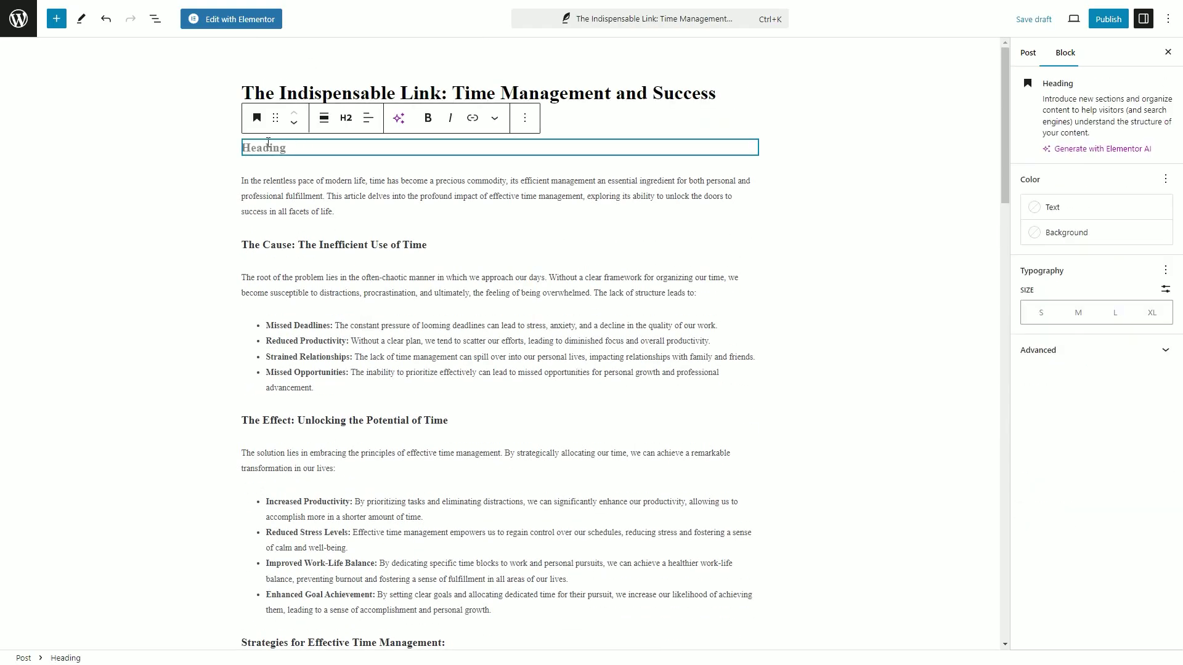
left_click(524, 117)
left_click(552, 455)
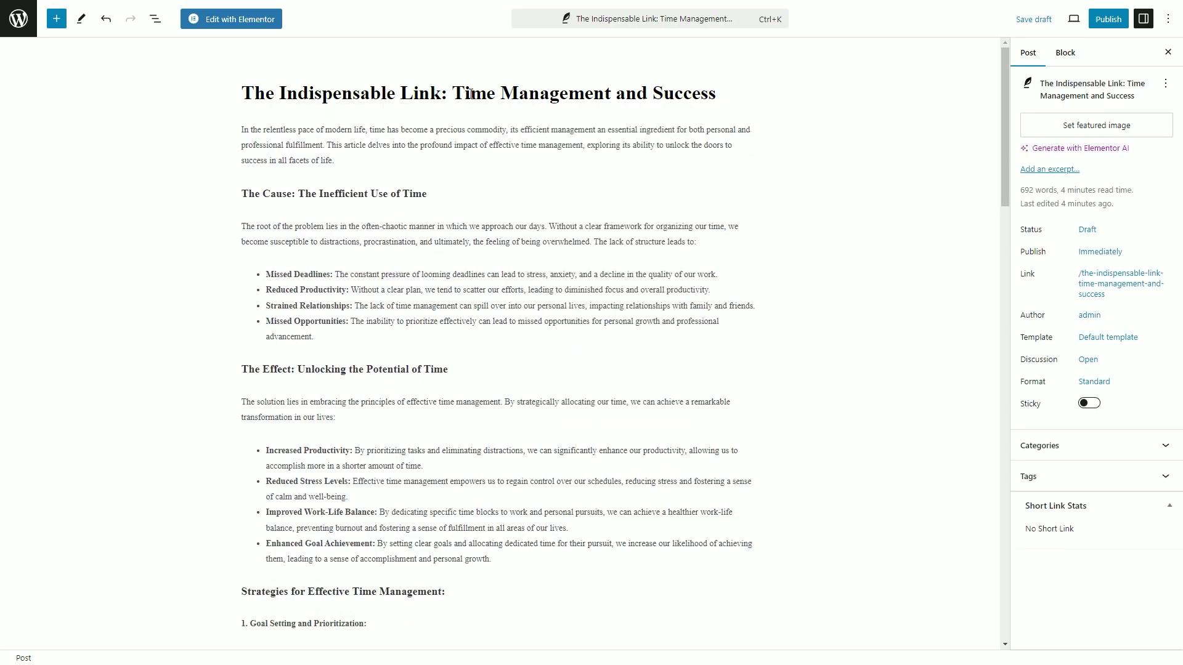
Review the title 'The Indispensable Link: Time Management and Success' and the article's blocks
double_click(470, 93)
left_click(471, 93)
double_click(340, 93)
double_click(601, 94)
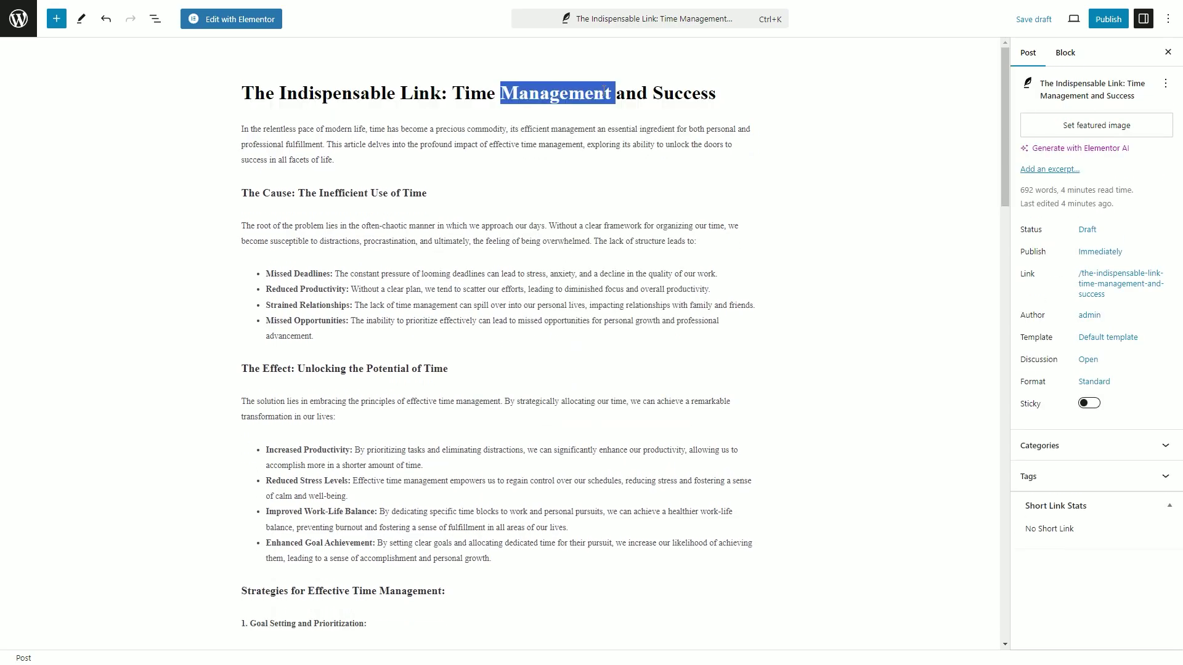
left_click(245, 131)
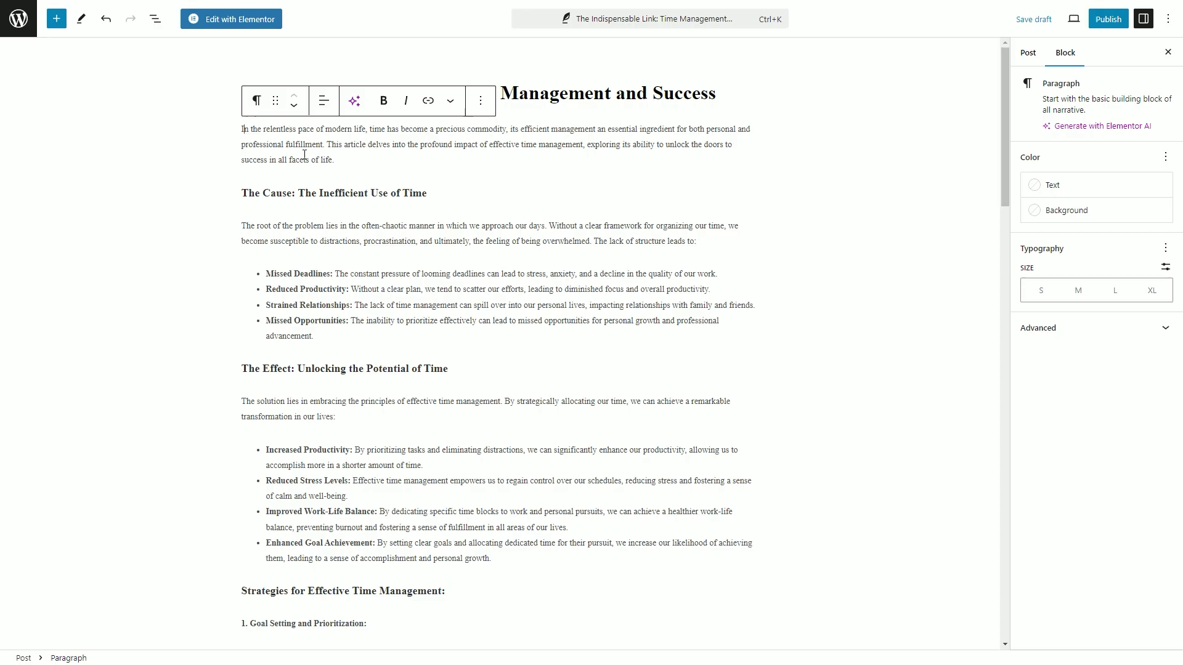
left_click(259, 194)
scroll(370, 312, "down", 1)
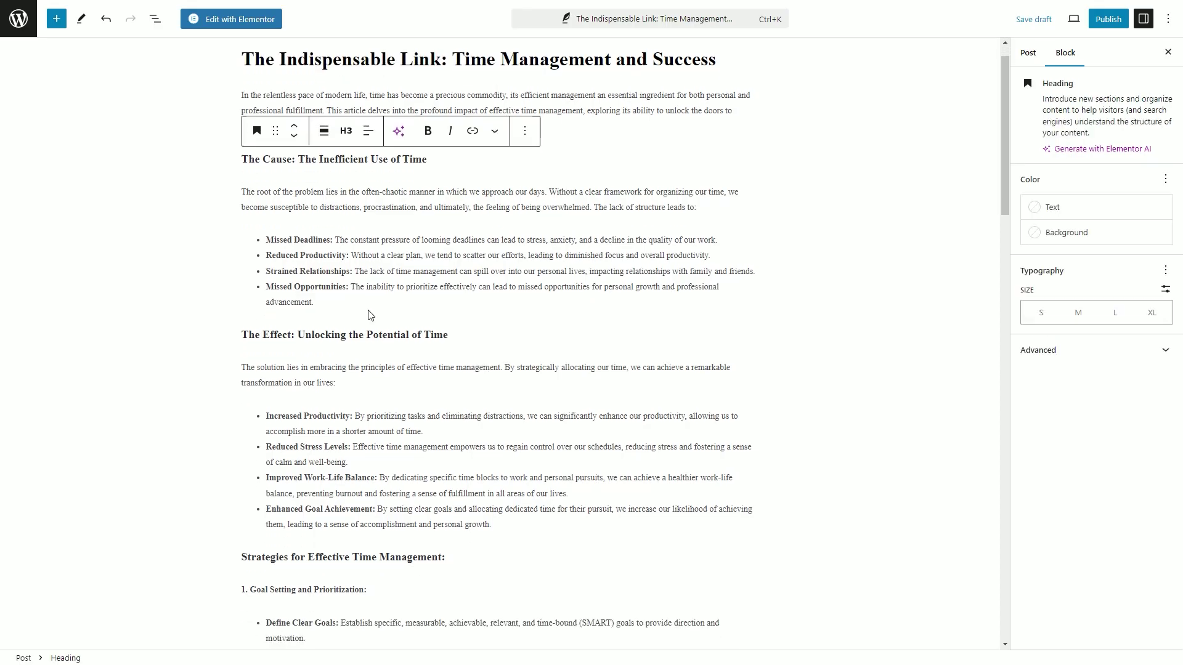
scroll(367, 277, "down", 2)
scroll(457, 379, "down", 3)
left_click(270, 345)
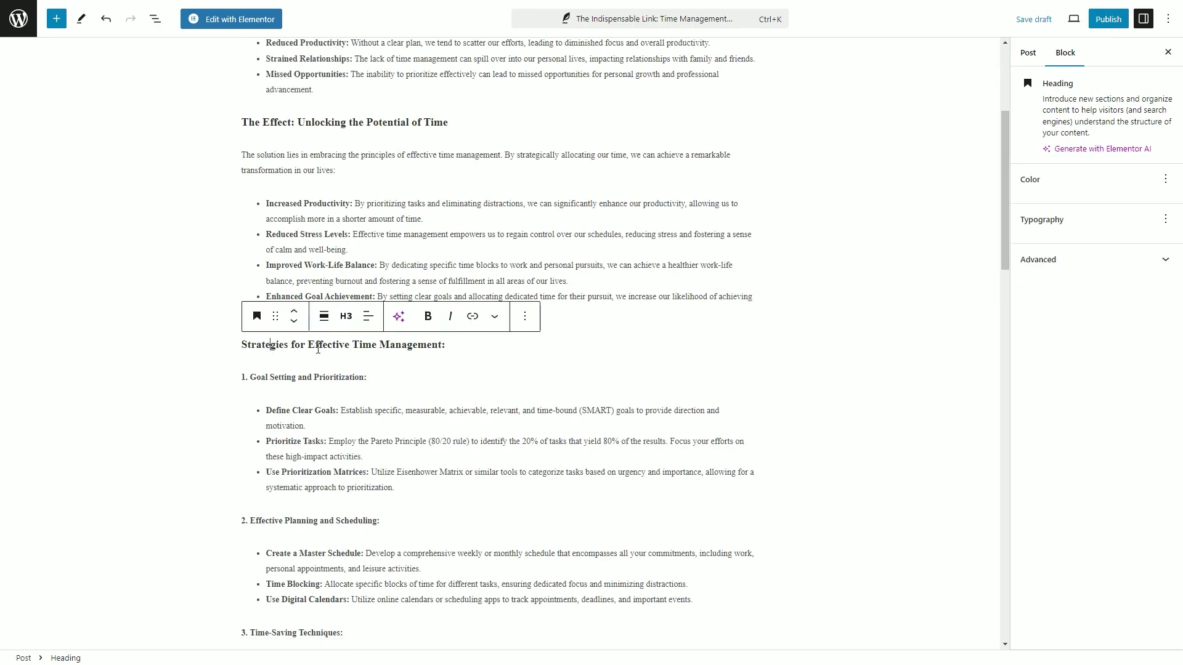
scroll(375, 347, "down", 3)
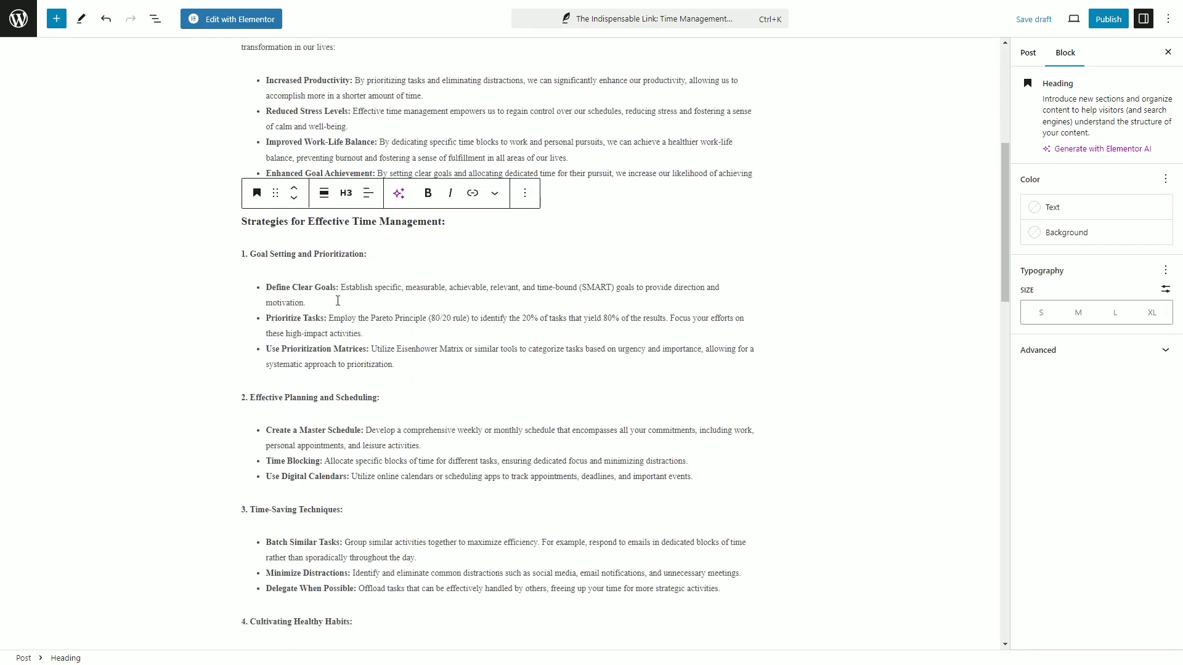
scroll(352, 315, "down", 1)
scroll(369, 430, "down", 1)
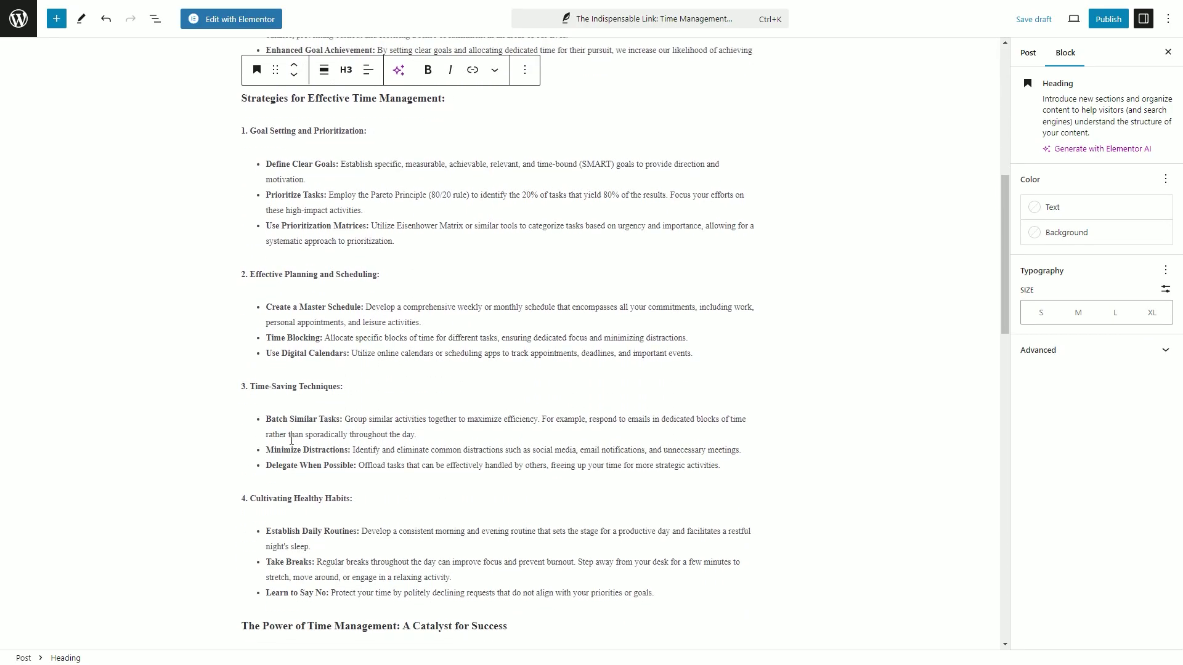
scroll(313, 459, "down", 1)
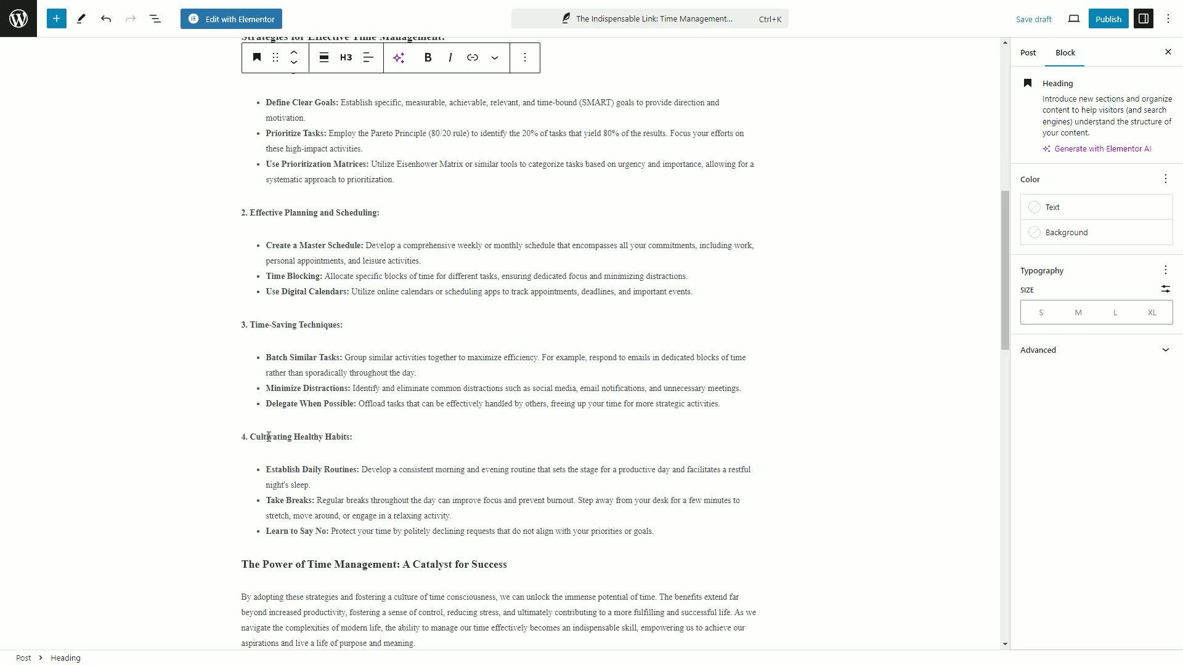
scroll(355, 472, "down", 1)
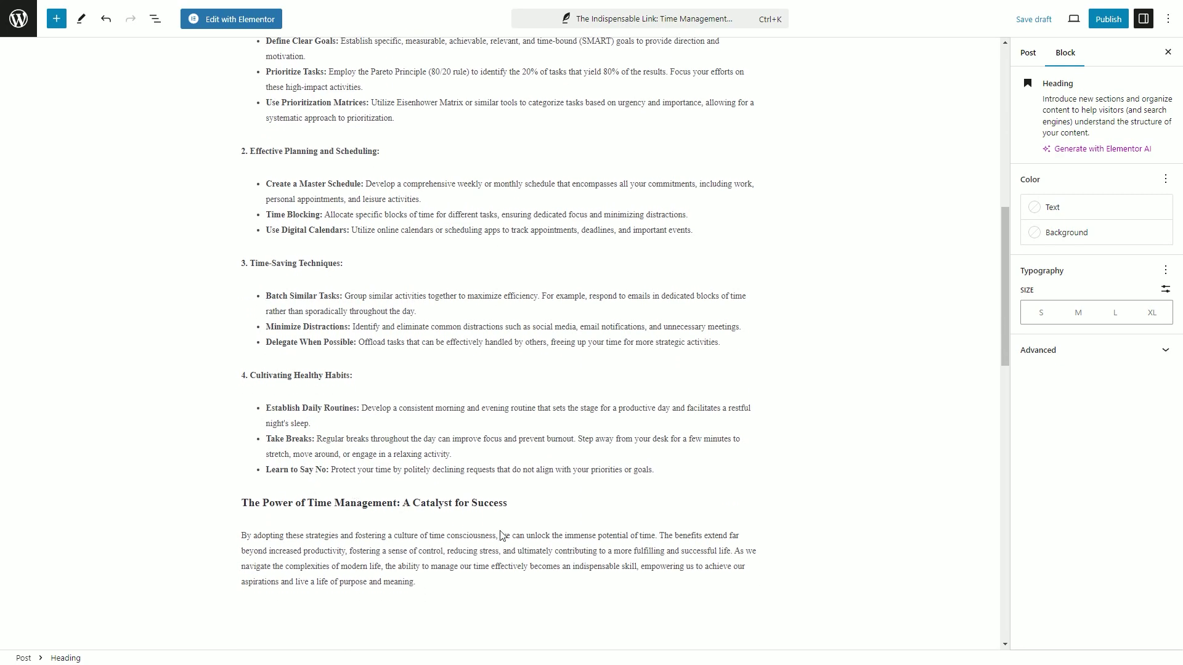
left_click(409, 581)
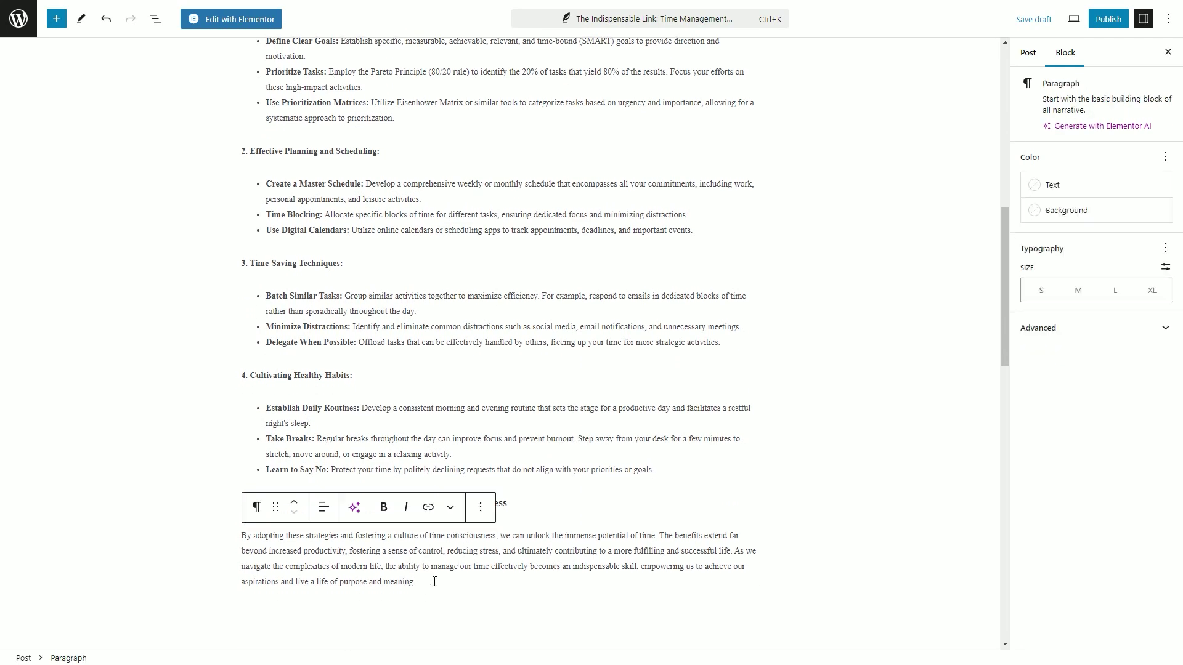
scroll(535, 565, "up", 4)
scroll(497, 554, "up", 3)
scroll(470, 520, "up", 3)
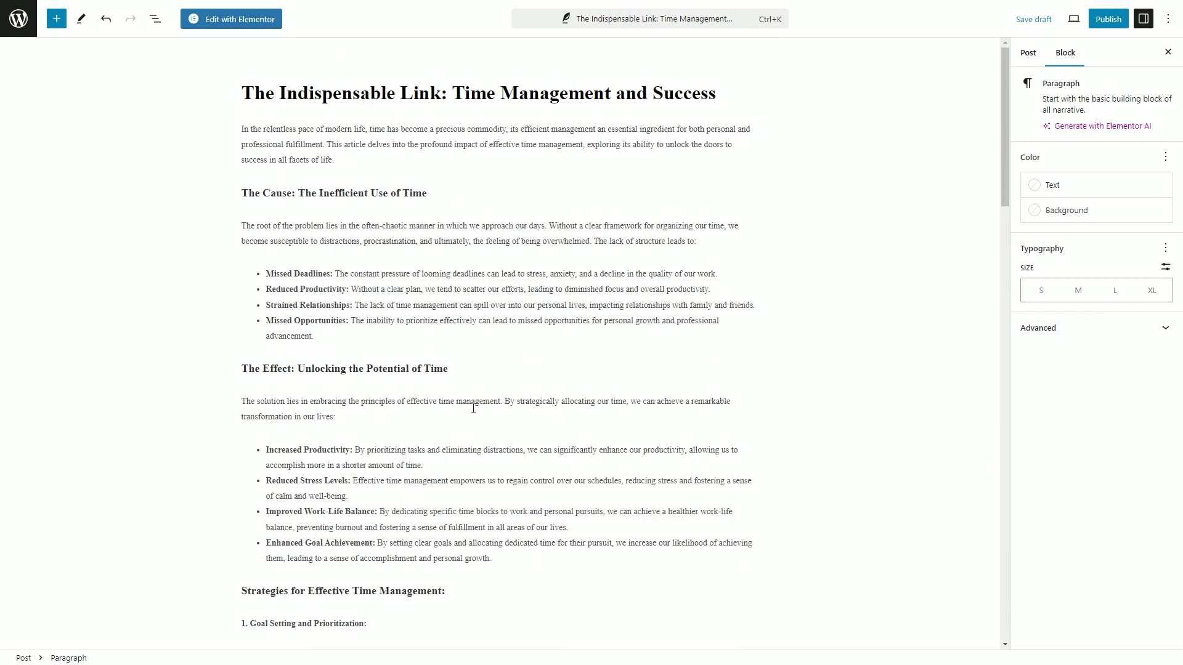
left_click(316, 230)
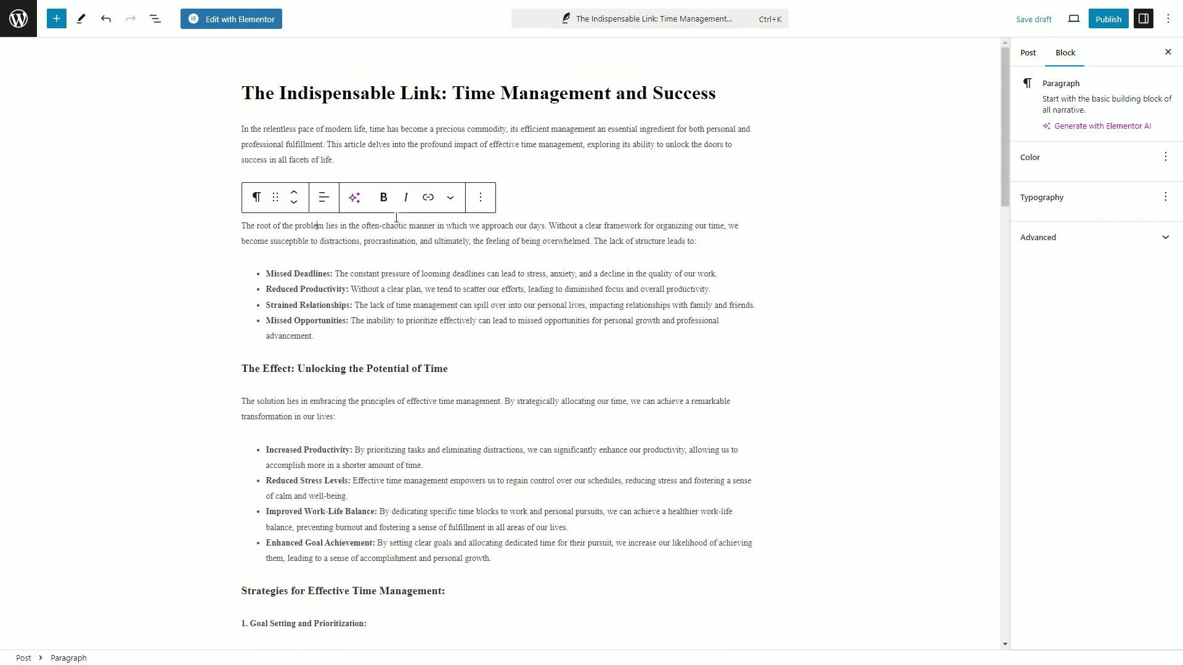
Publish 'The Indispensable Link: Time Management and Success' and confirm in the pre-publish panel
left_click(1106, 23)
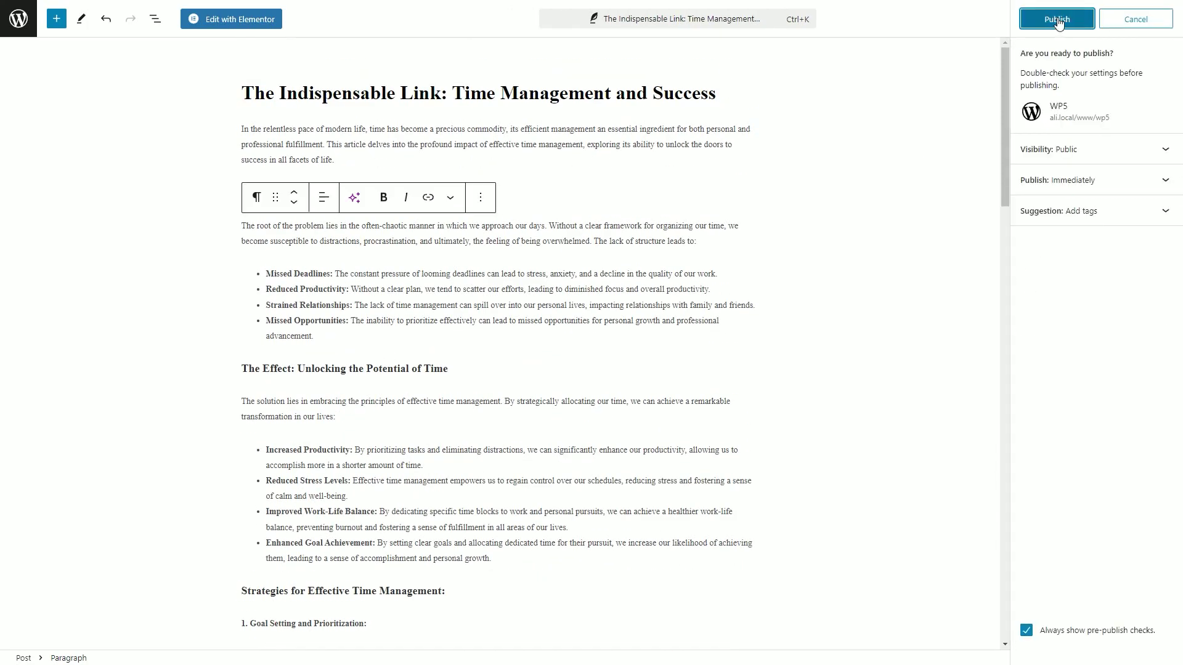
scroll(552, 482, "down", 10)
scroll(554, 398, "up", 10)
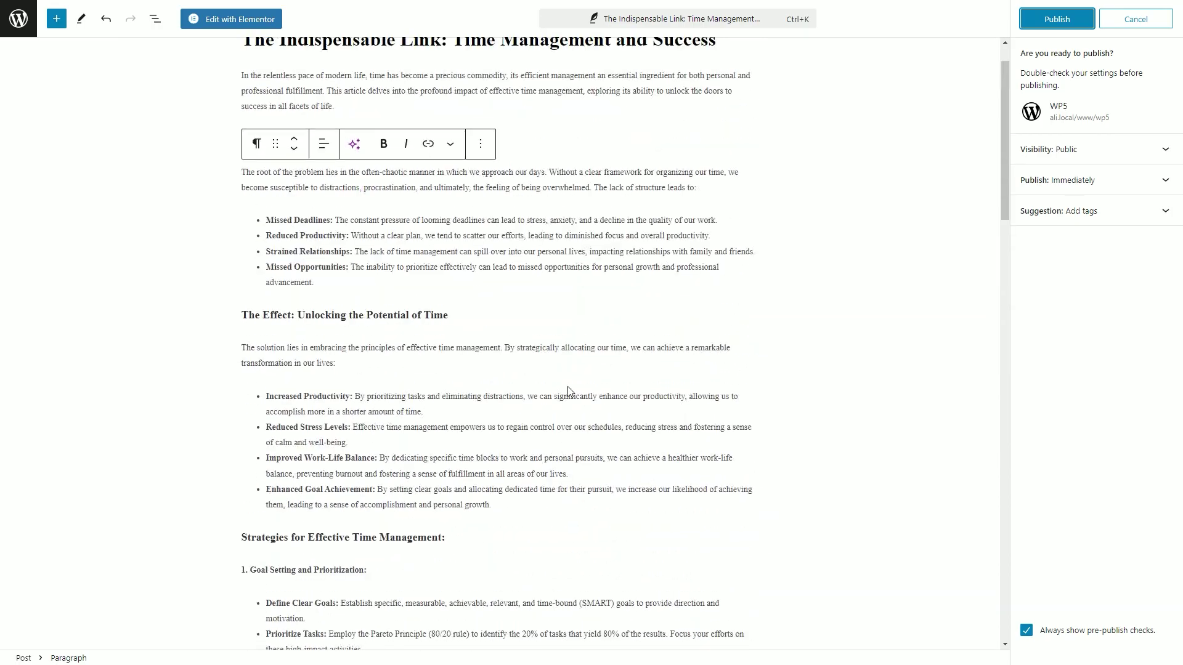
left_click(1055, 19)
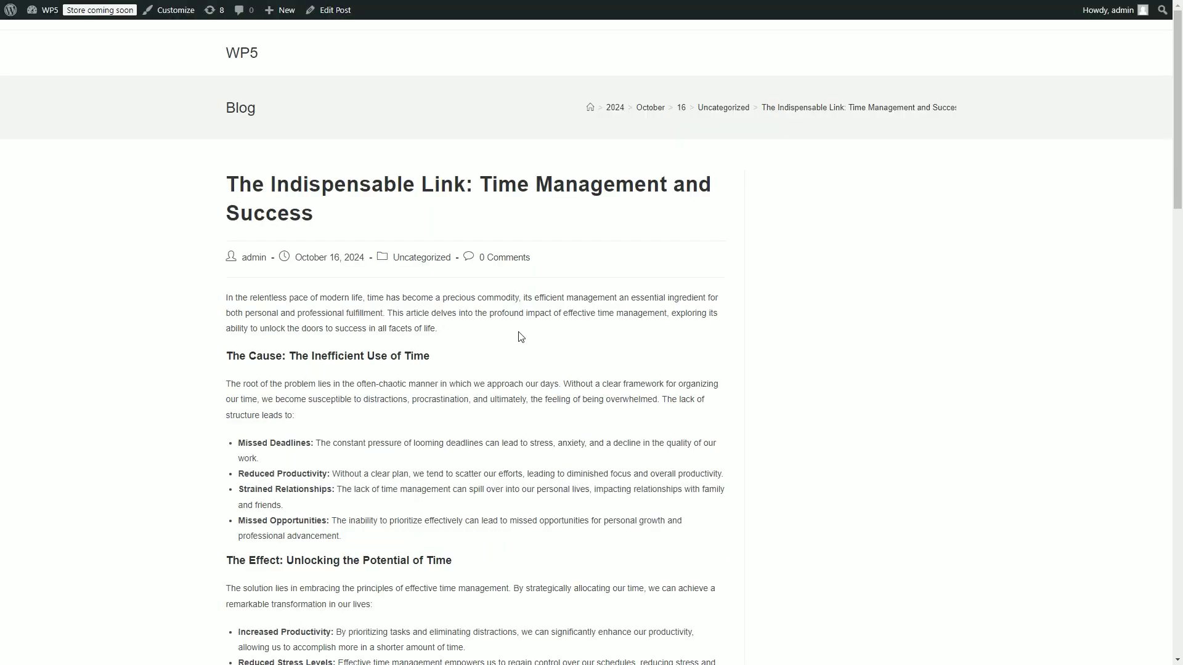
scroll(519, 337, "down", 2)
left_click_drag(321, 333, 530, 464)
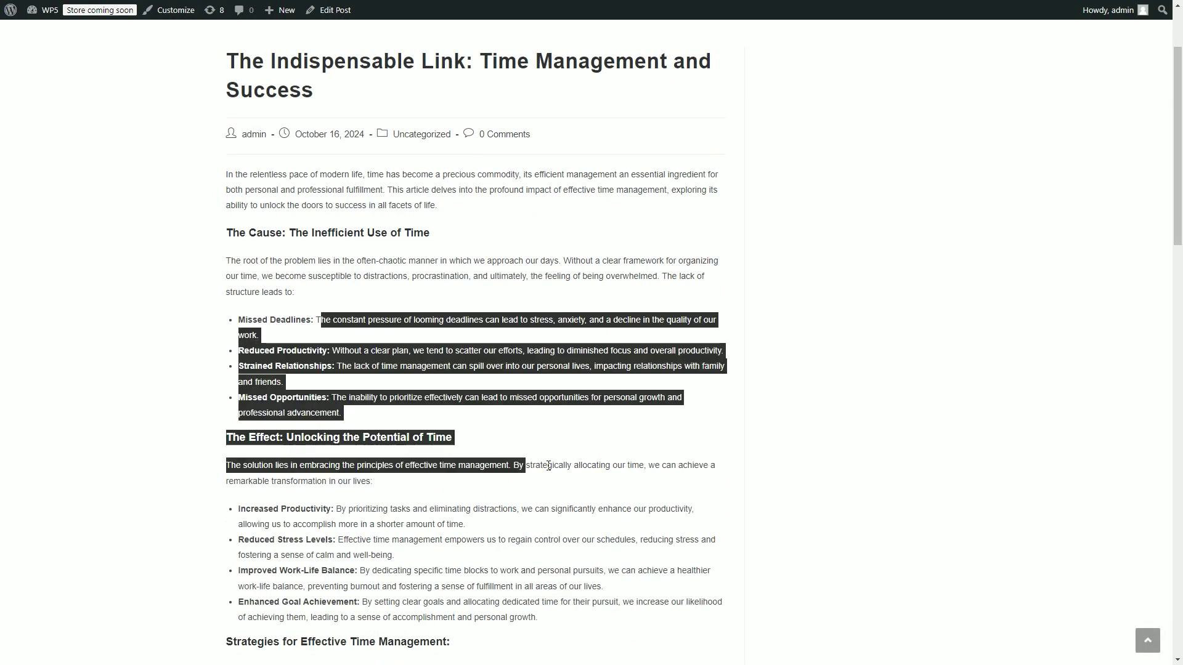
left_click(531, 463)
scroll(532, 434, "down", 3)
scroll(532, 435, "down", 2)
scroll(528, 439, "down", 3)
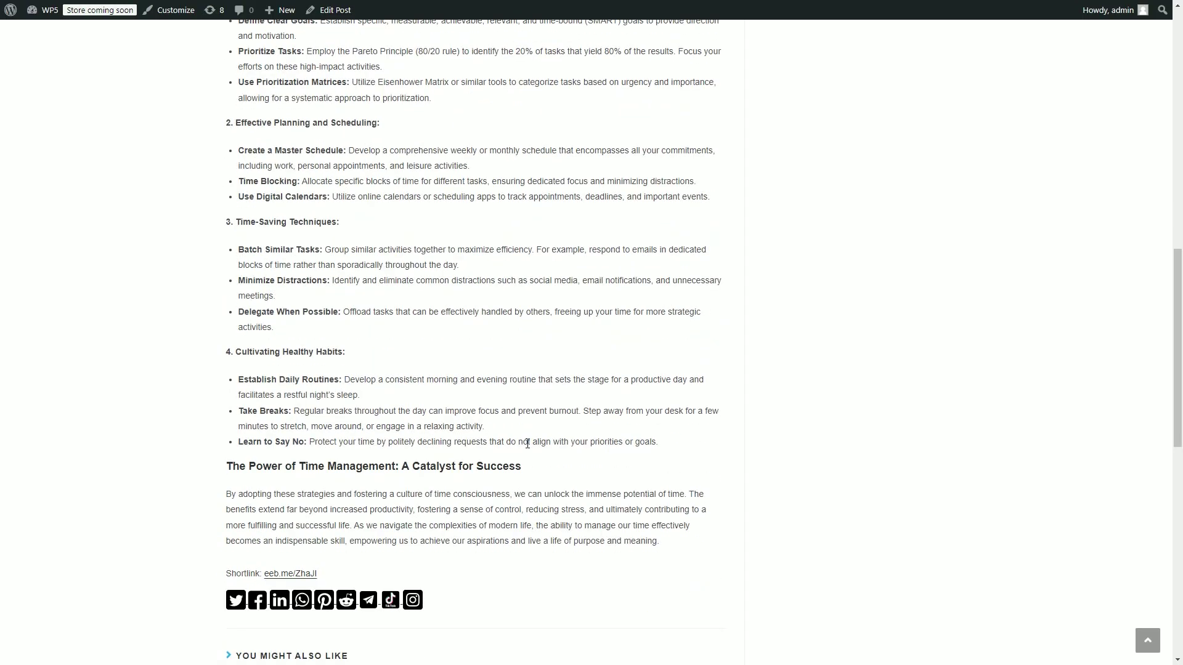
scroll(529, 494, "up", 4)
scroll(516, 497, "up", 2)
scroll(391, 453, "up", 1)
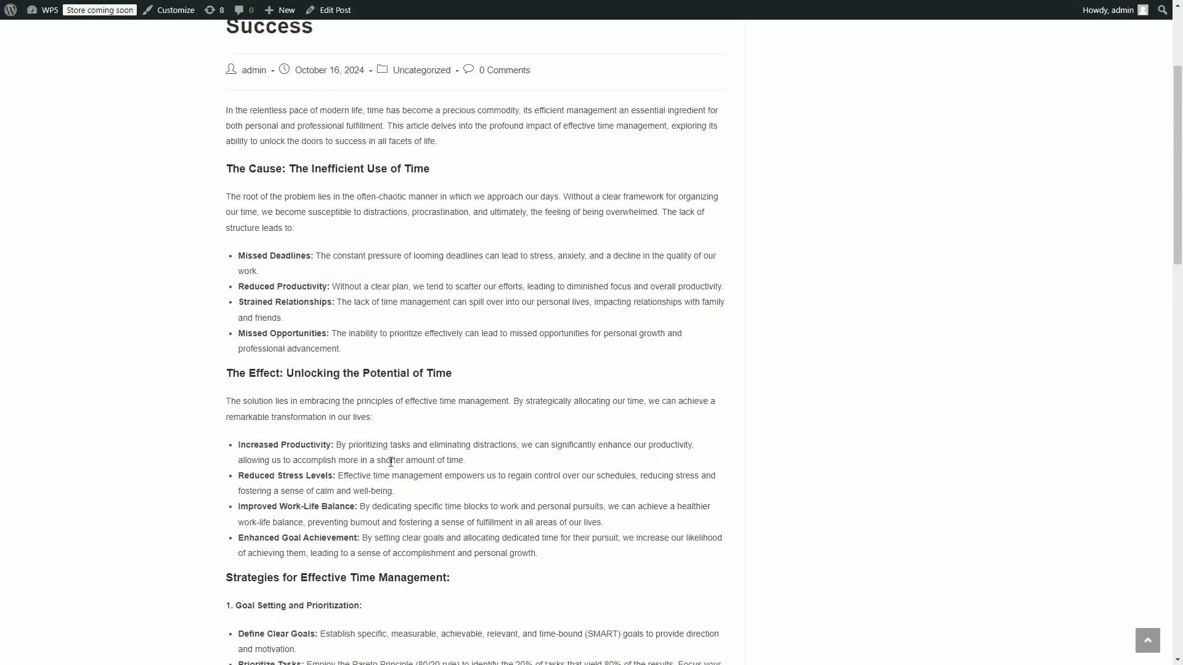
scroll(407, 384, "up", 2)
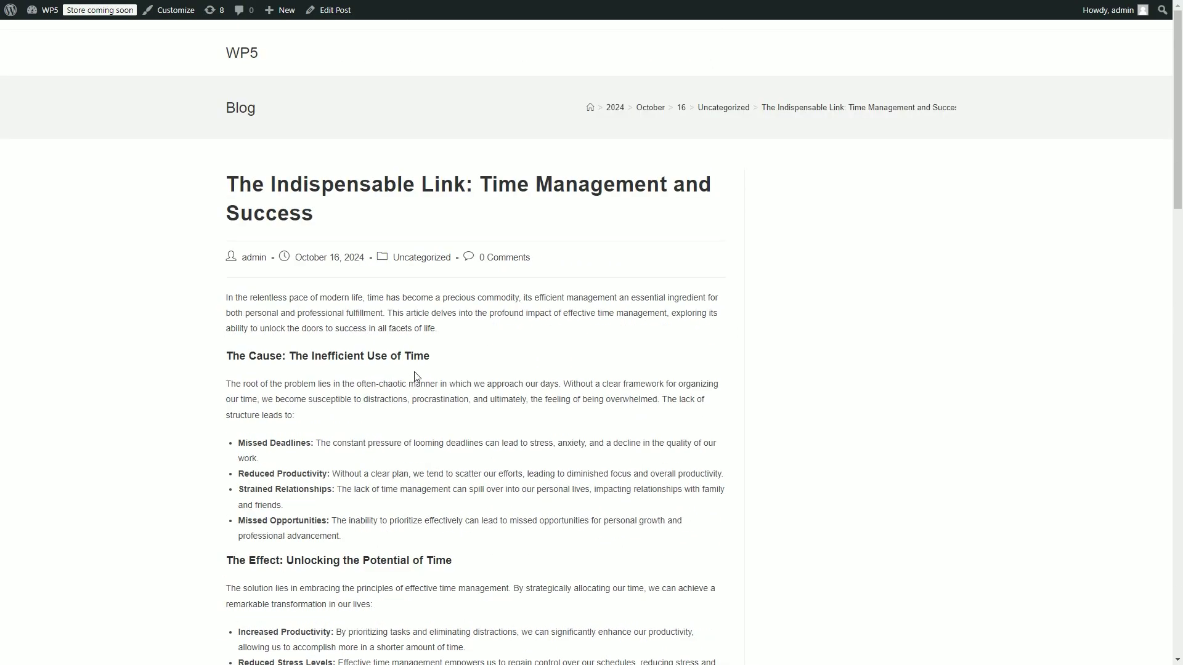
scroll(429, 354, "down", 2)
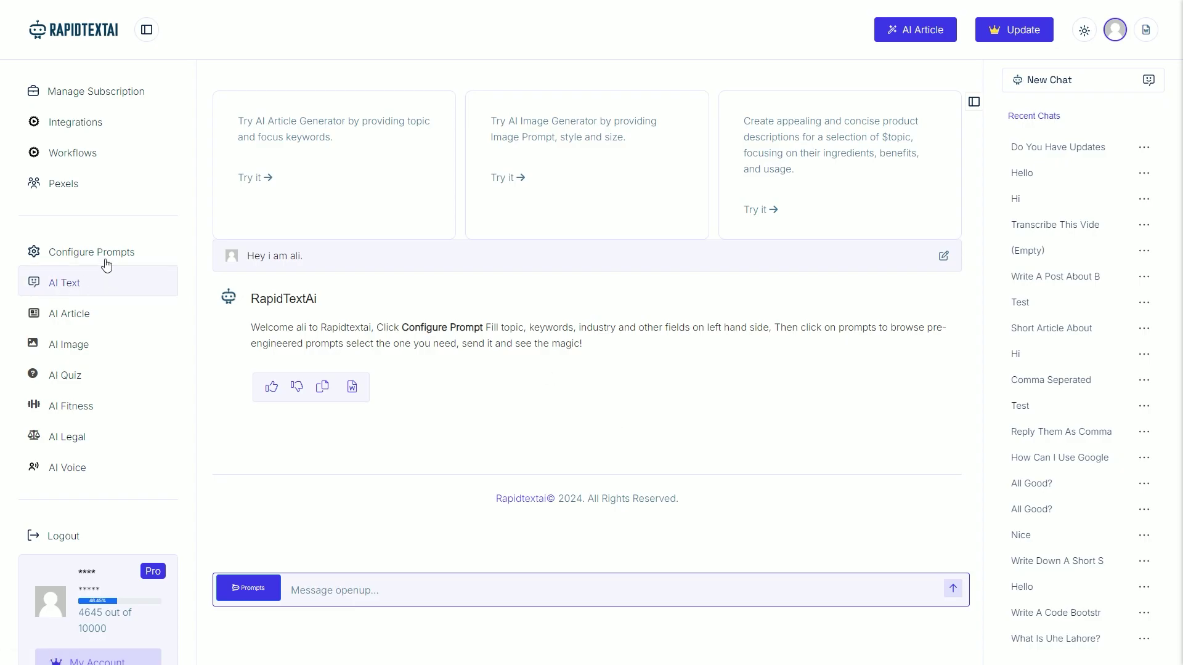
Open the AI Article generator from the RapidTextAI header
left_click(893, 40)
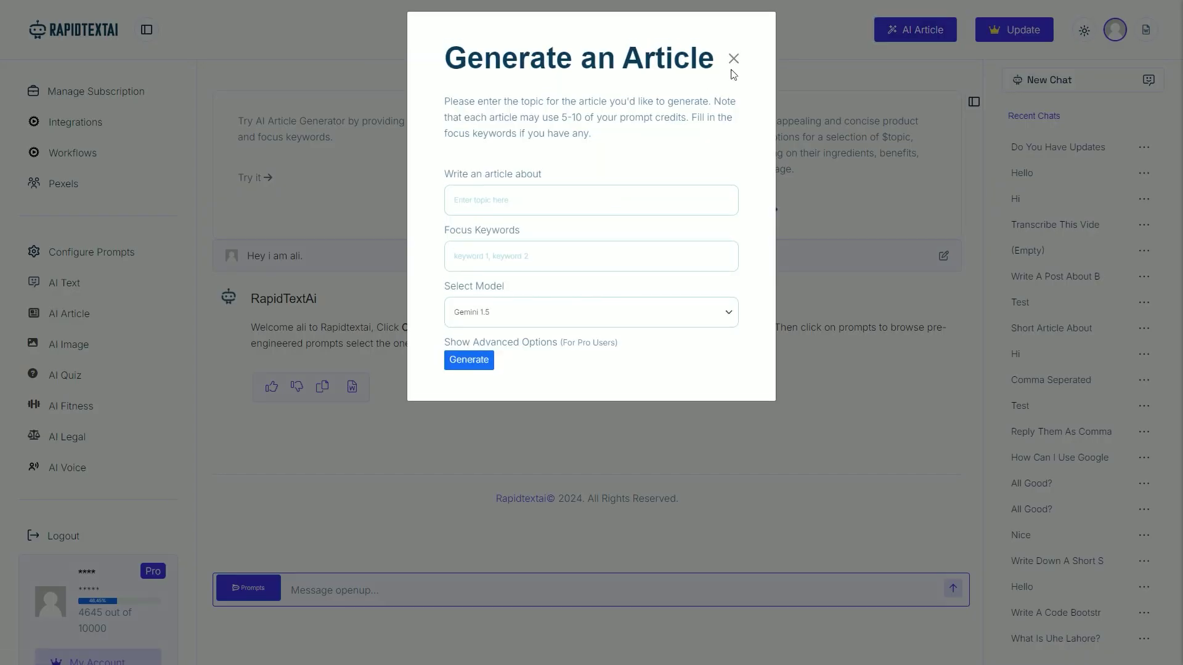
Open the Generate an Article form from the sidebar and read its 5–10 prompt-credit note
left_click(732, 59)
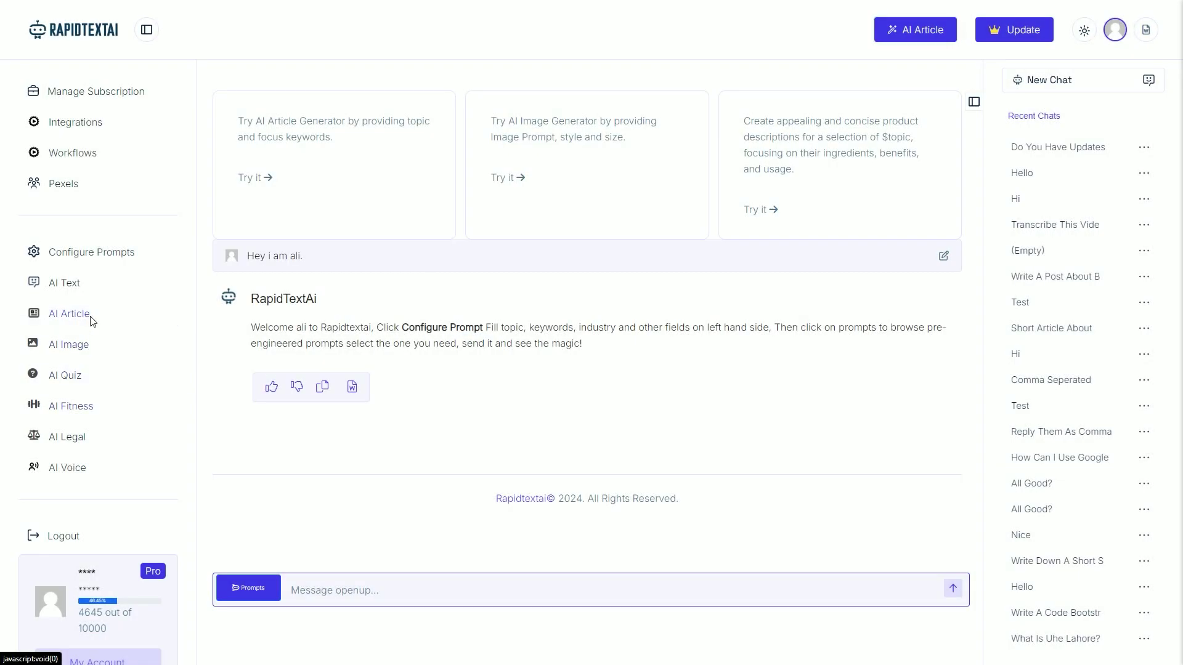
left_click(70, 313)
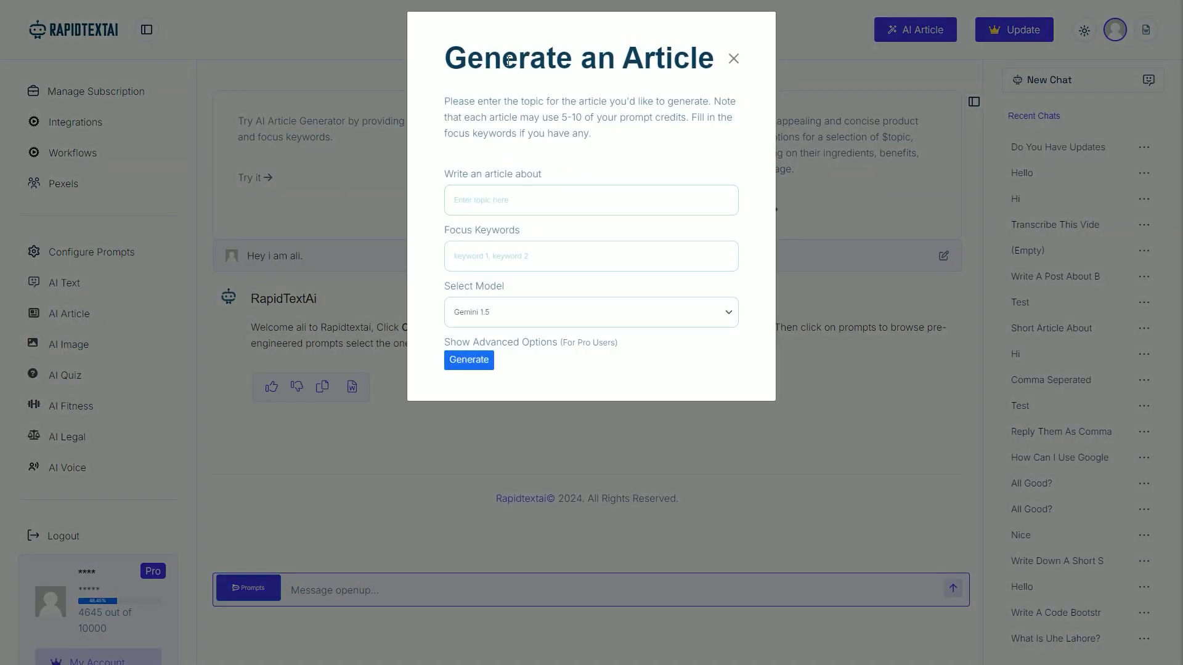
left_click_drag(666, 59, 501, 59)
left_click(486, 115)
left_click_drag(449, 100, 630, 118)
left_click(673, 119)
Replace the article topic with 'The Importance of Time Management for Personal and Professional Success'
left_click(532, 207)
type("The Indispensable Link: Time Management and Success")
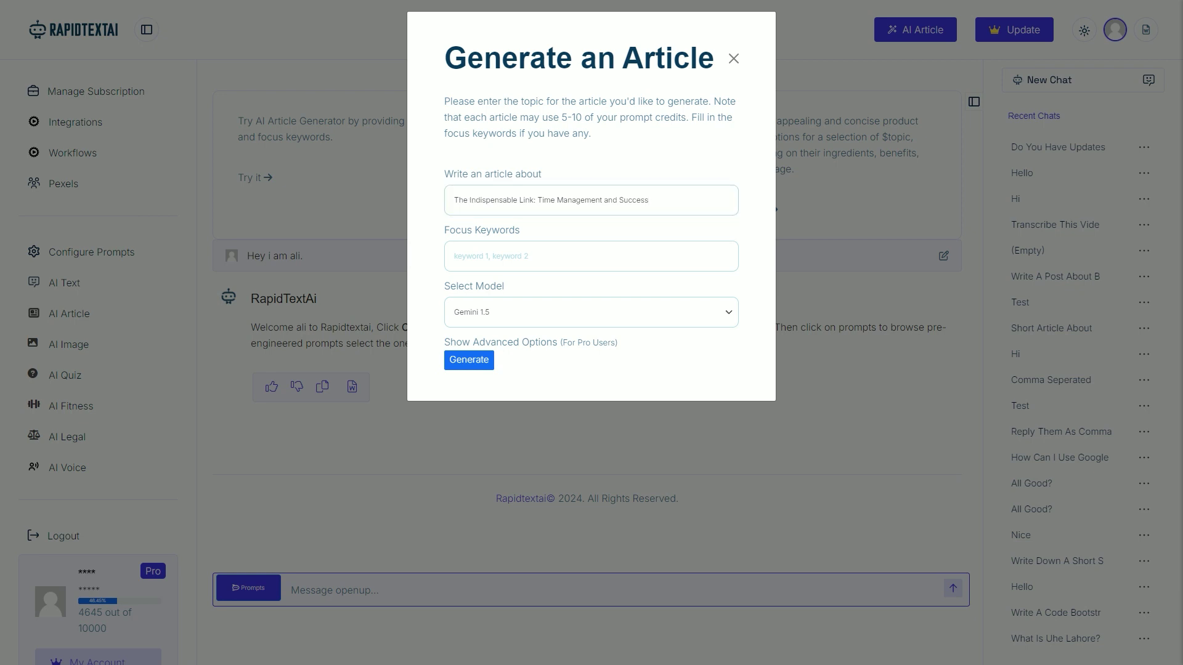
triple_click(541, 205)
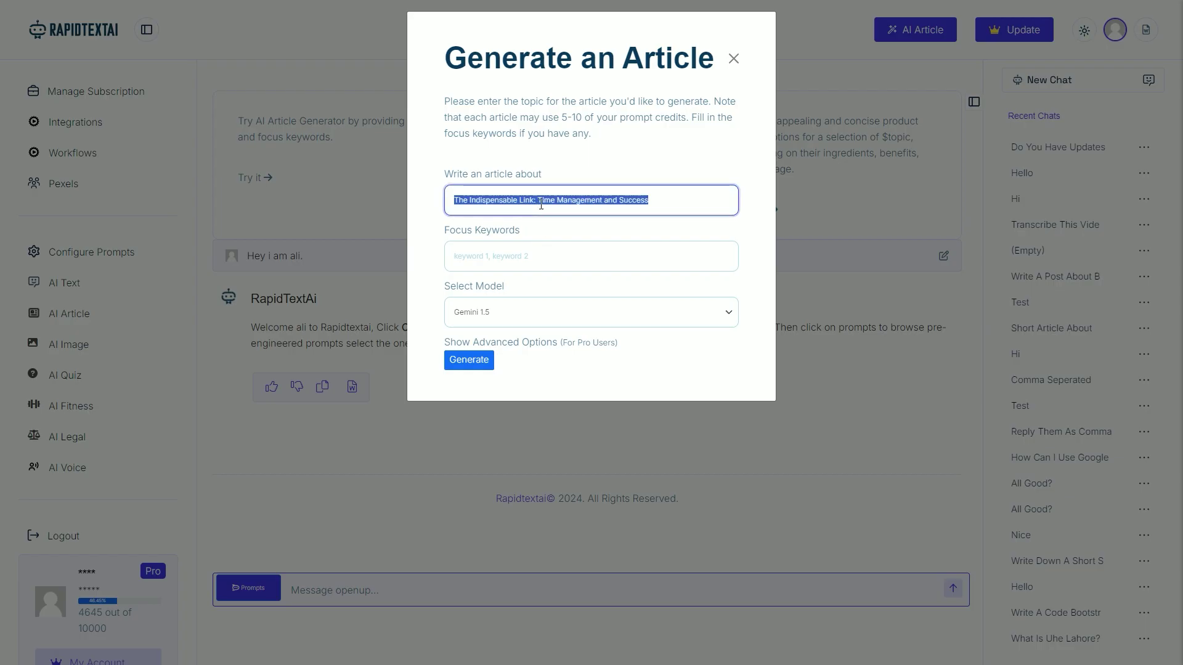
type("\"The Importance of Time Management for Personal and Professional Success\"")
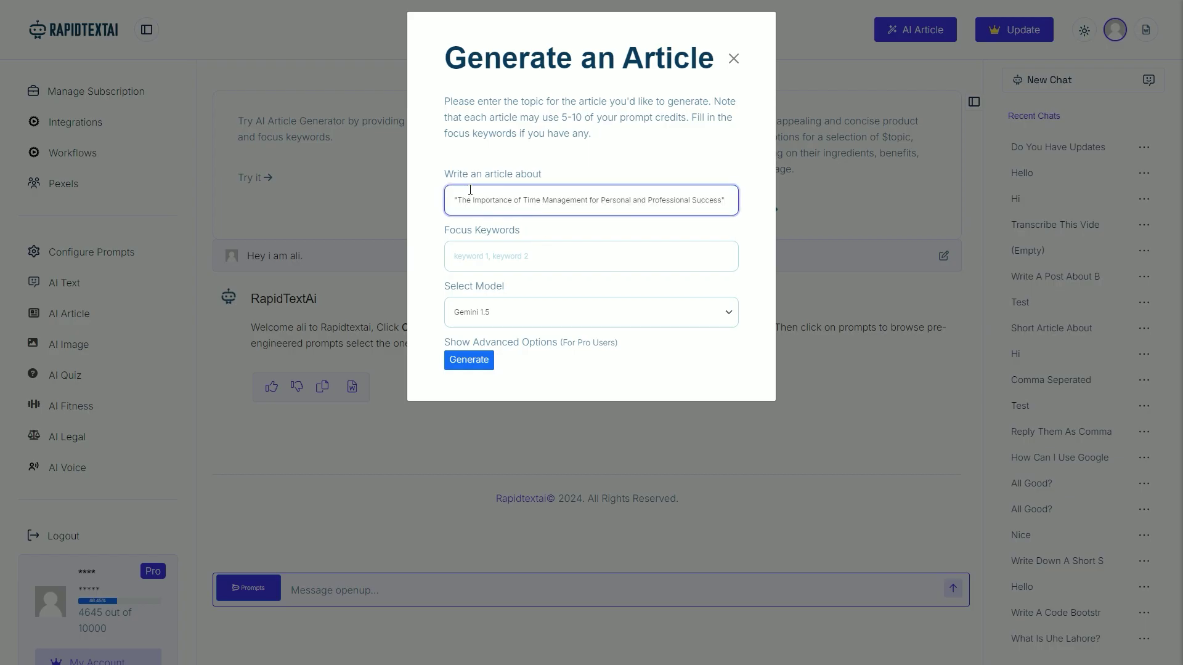
key("BackSpace")
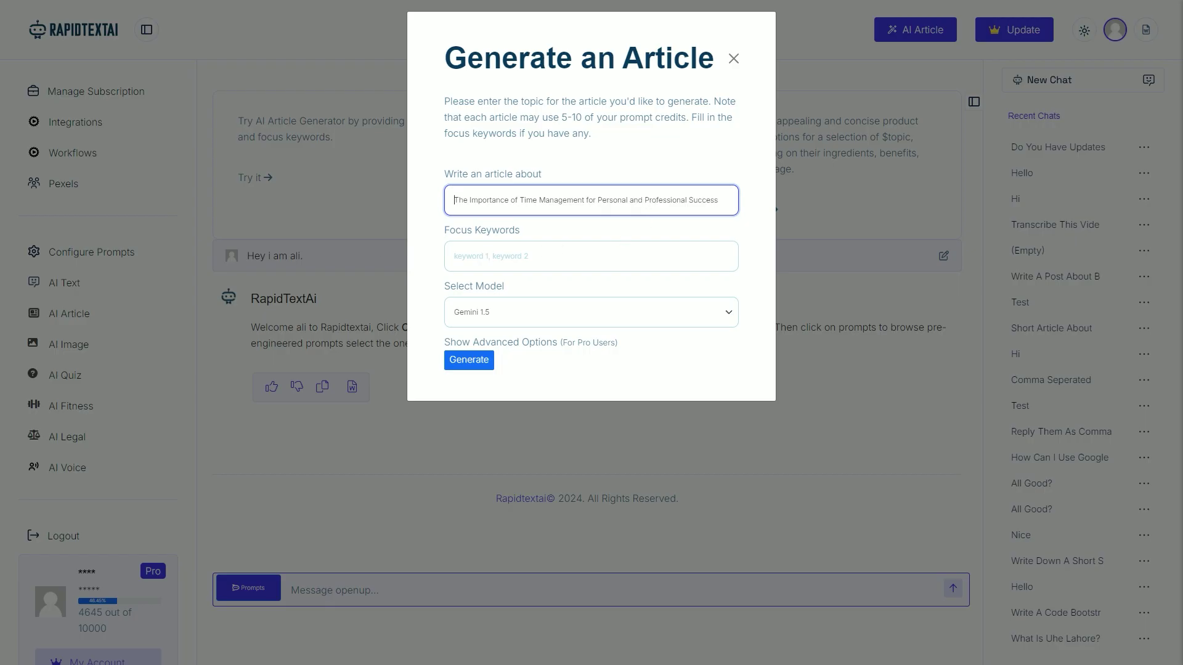
Paste the time-management focus keywords and keep Gemini 1.5 as the model
left_click(597, 256)
key("ctrl+v")
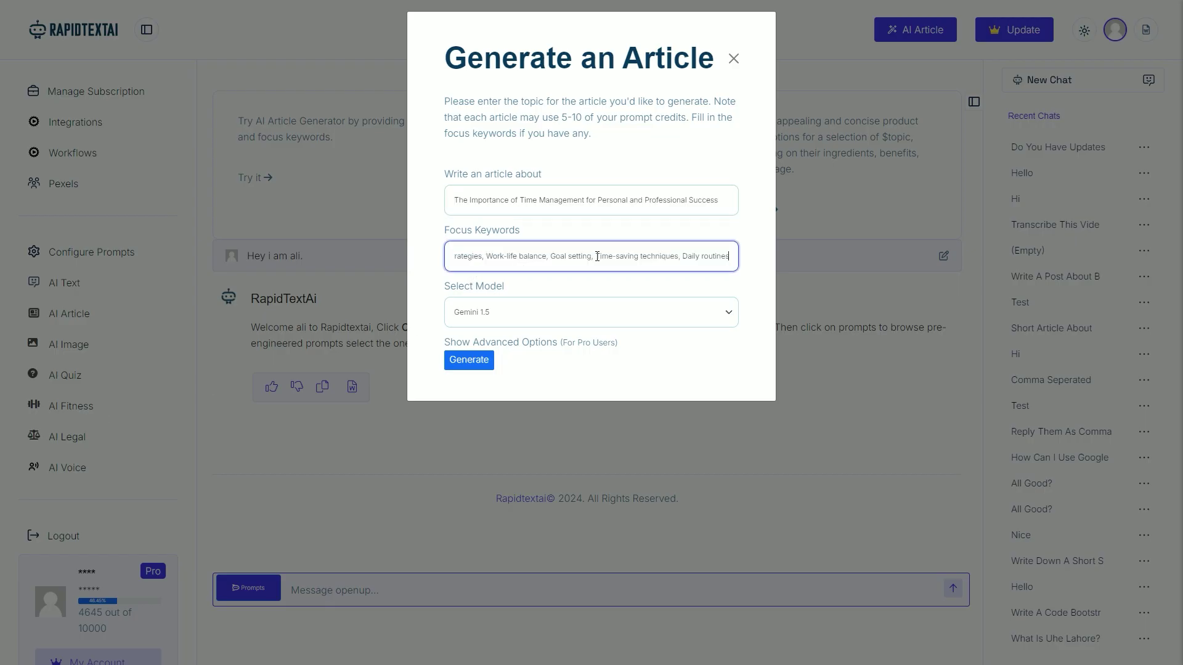
left_click(563, 311)
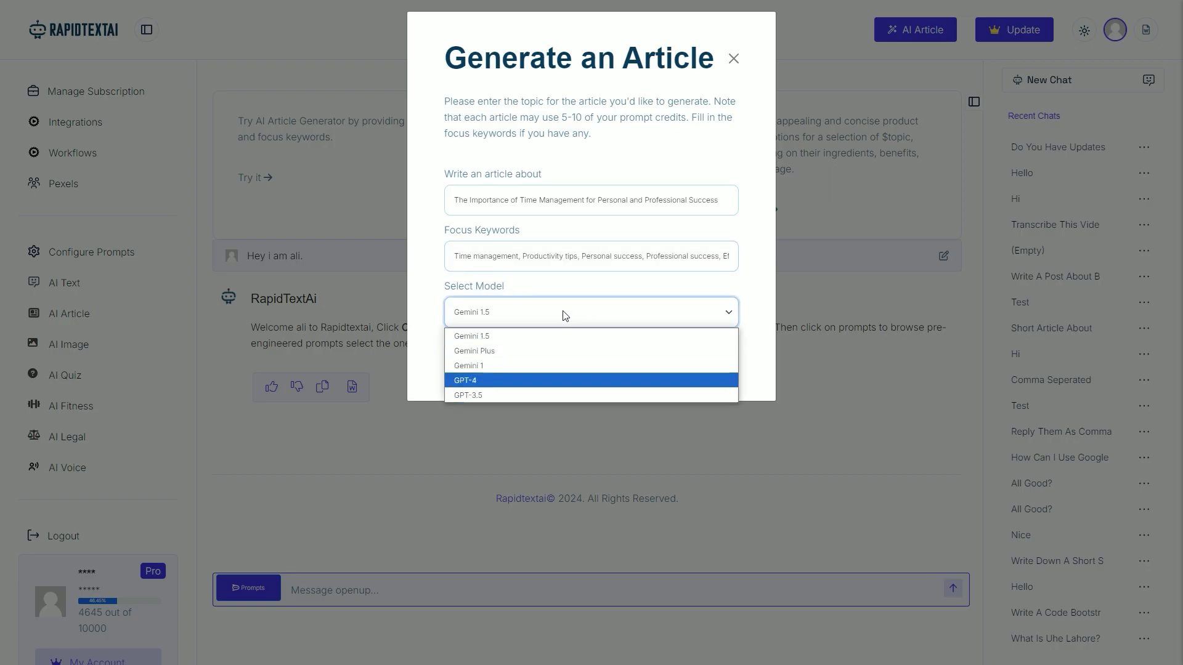
left_click(528, 311)
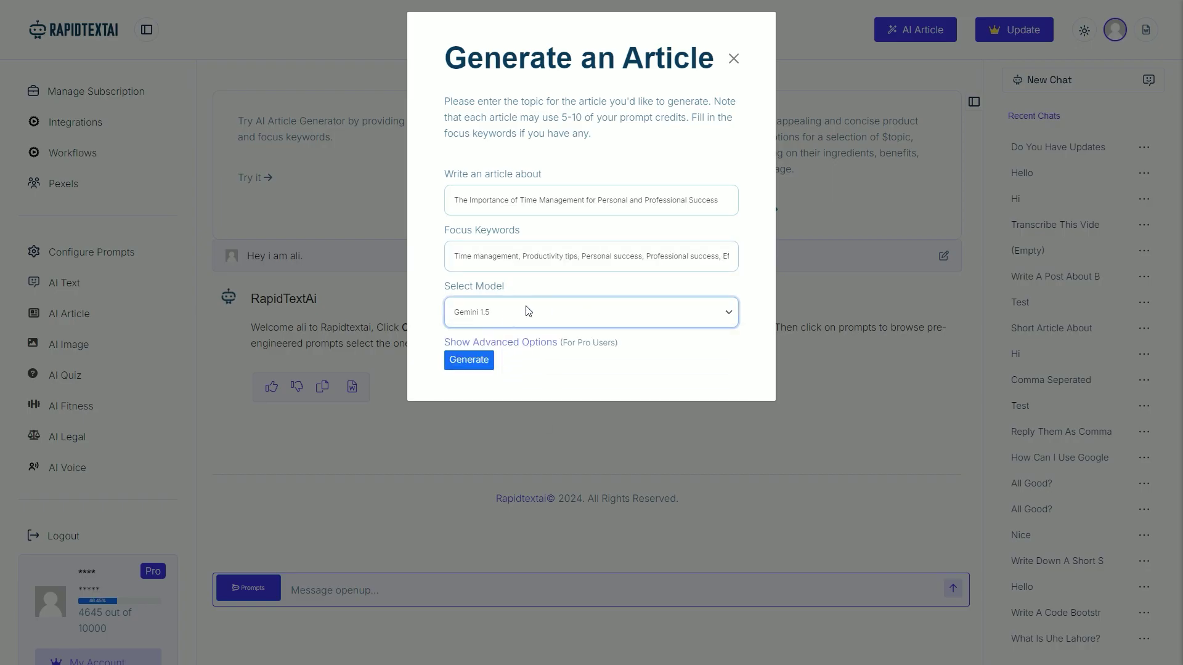
Generate with 1000-1500 words, Professionals audience, Formal tone, Descriptive style and Cause, Effect structure
left_click(523, 342)
scroll(788, 384, "down", 2)
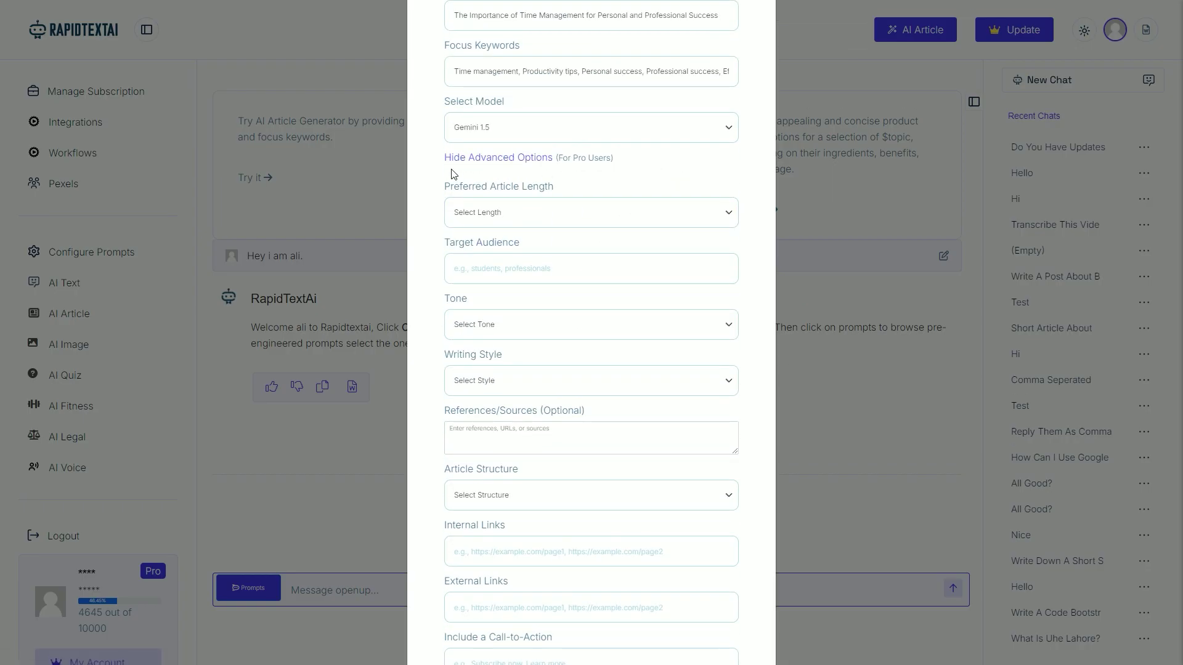
left_click(513, 214)
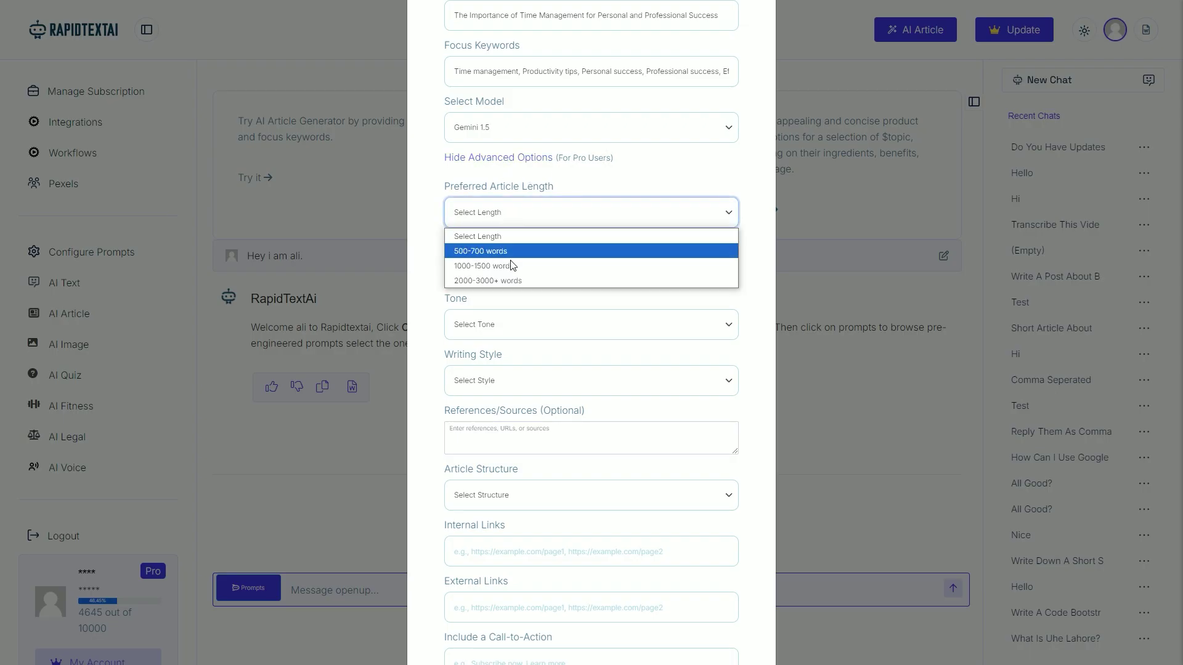
left_click(501, 266)
left_click(489, 272)
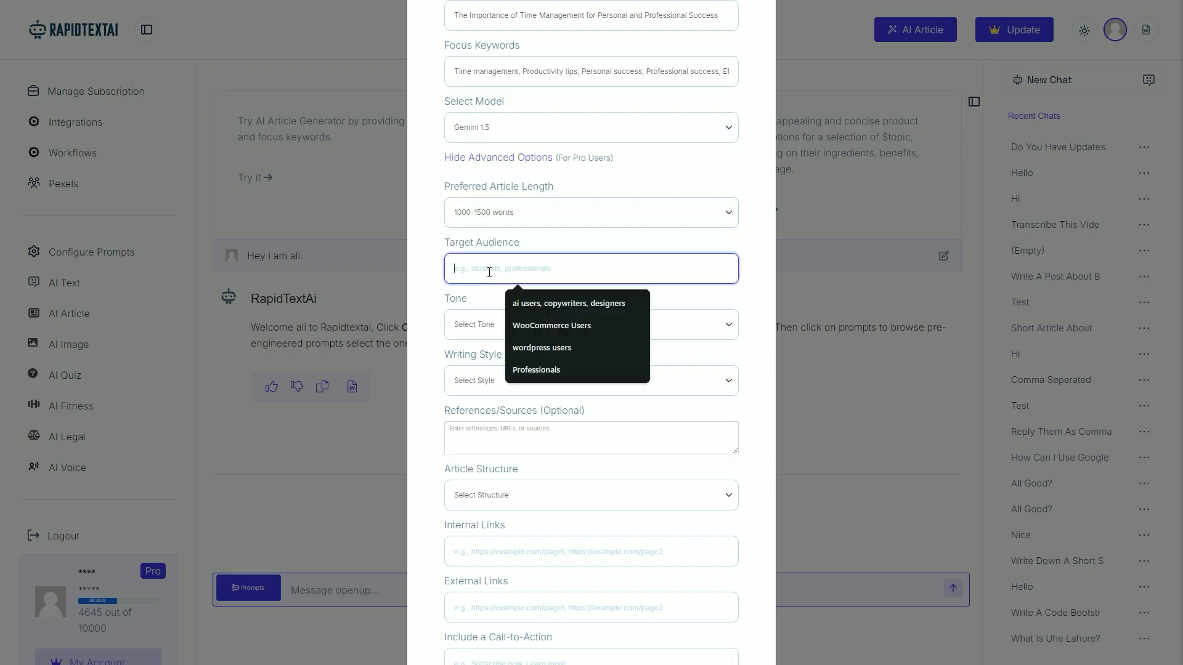
left_click(552, 370)
left_click(526, 333)
left_click(519, 364)
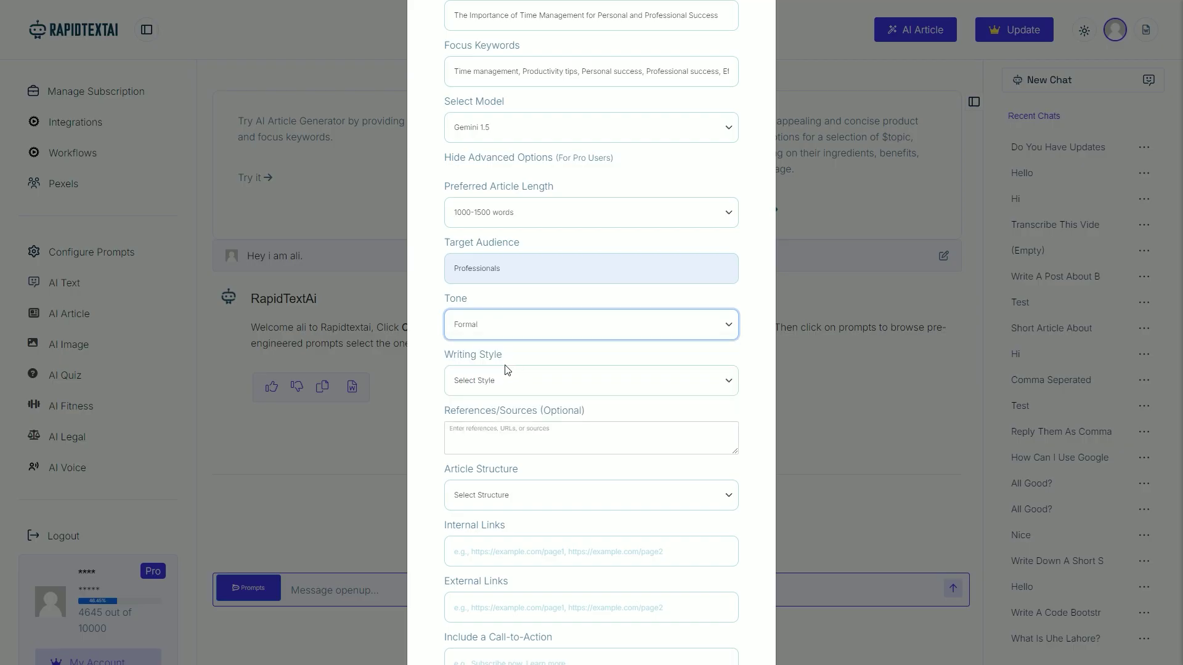
left_click(499, 465)
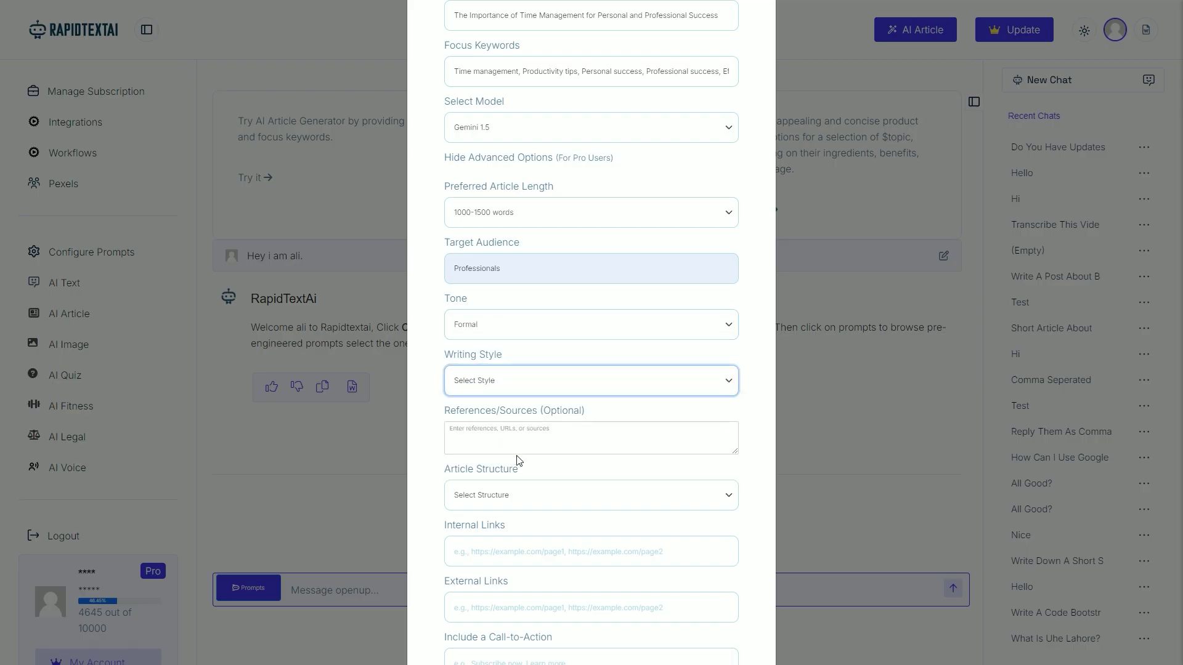
scroll(516, 462, "down", 1)
left_click(492, 426)
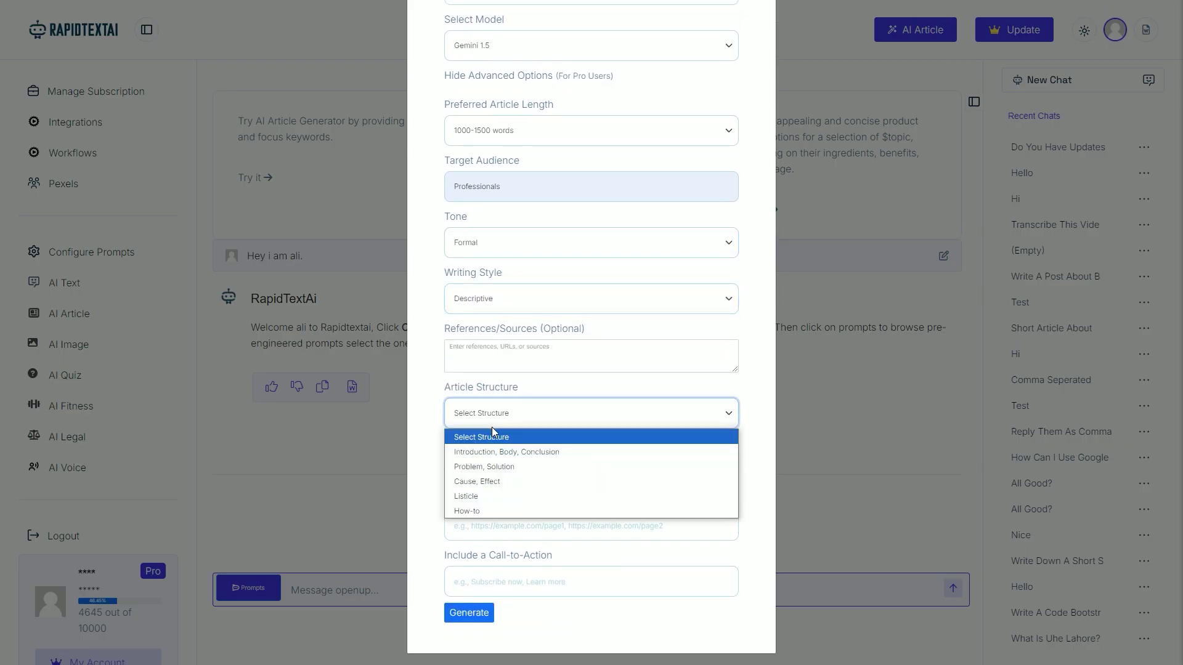
left_click(481, 481)
left_click(472, 613)
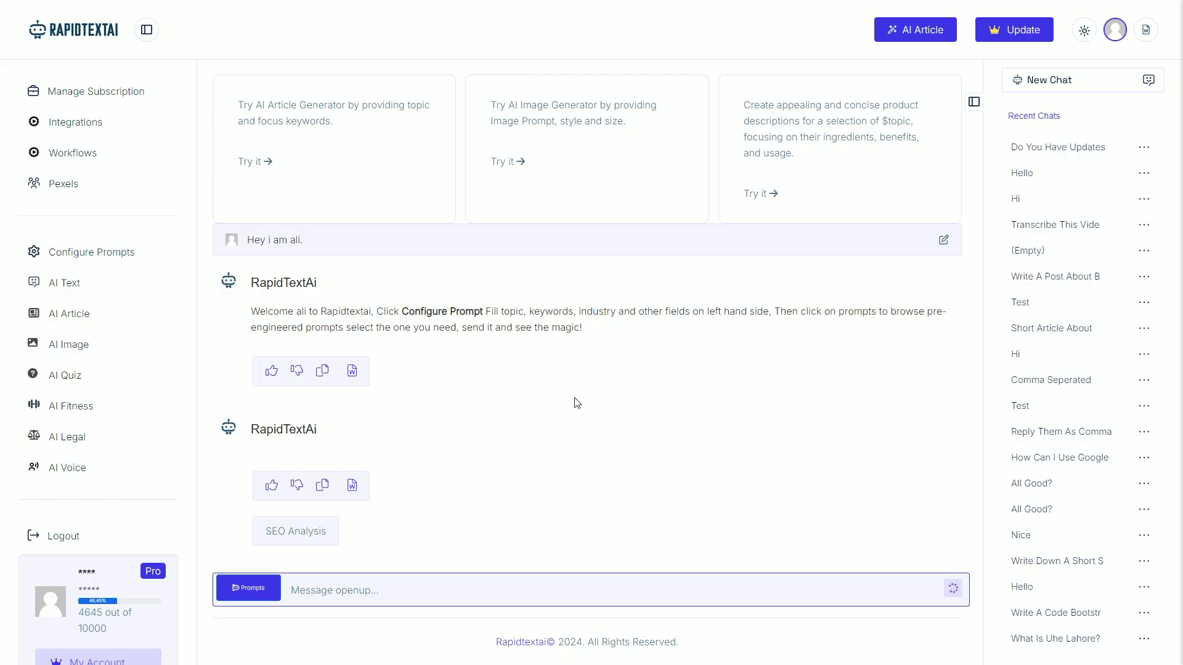
scroll(592, 454, "up", 1)
scroll(589, 453, "up", 5)
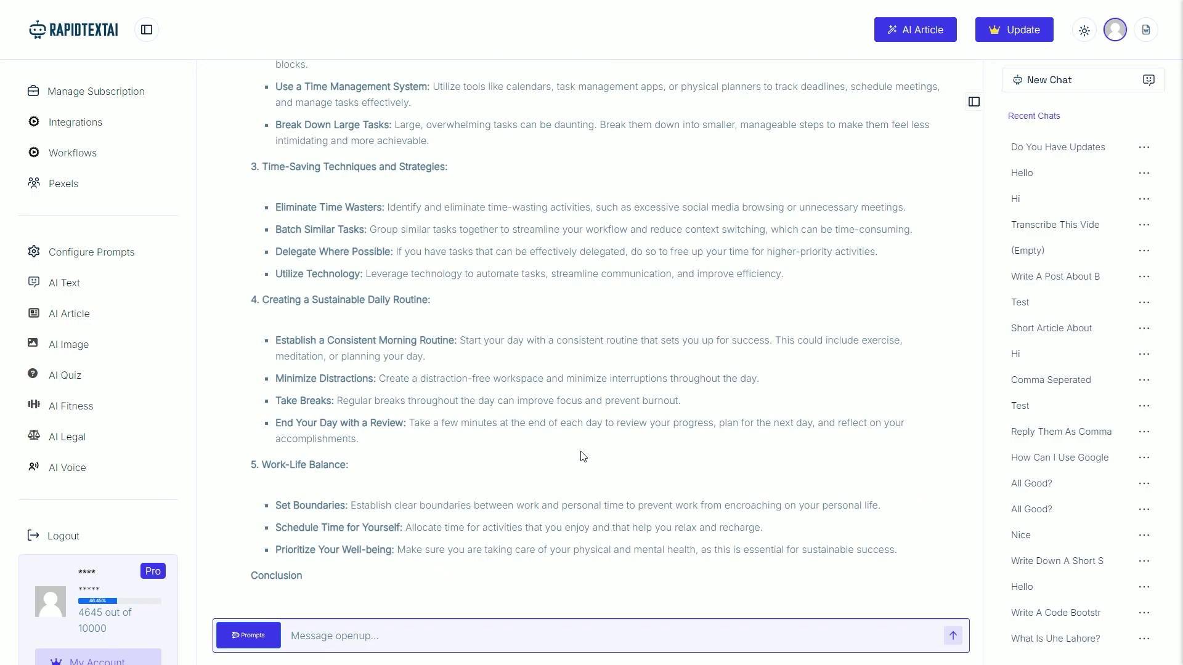
scroll(583, 454, "up", 5)
scroll(583, 457, "up", 5)
scroll(582, 456, "up", 3)
scroll(573, 450, "up", 5)
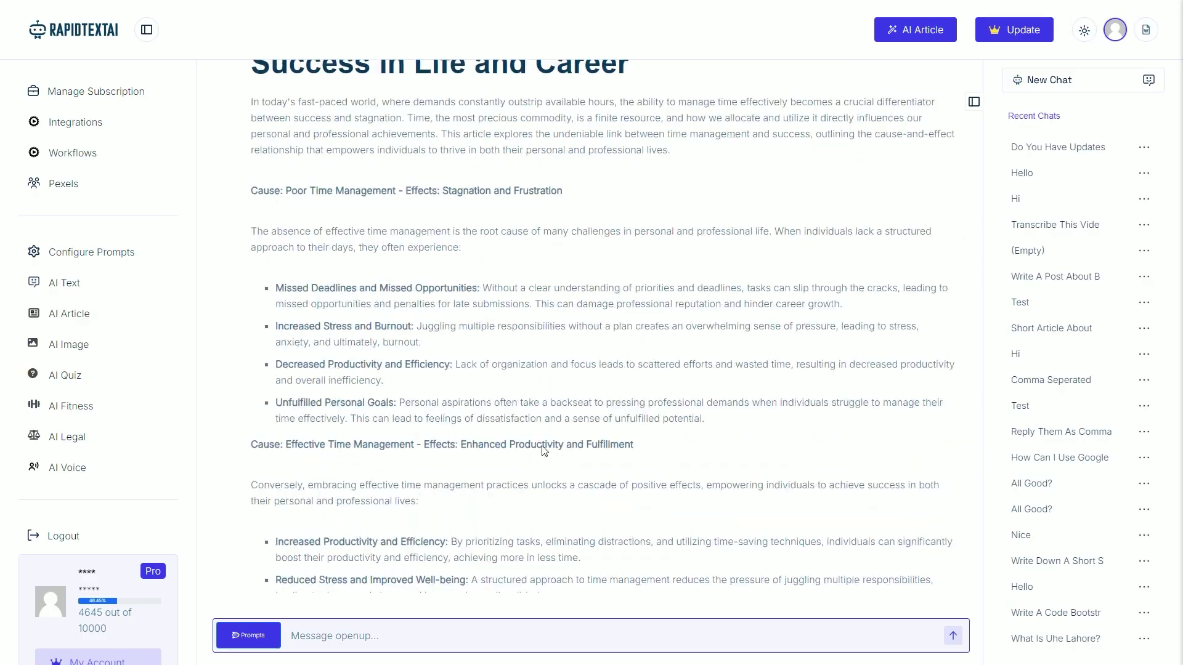
scroll(542, 450, "up", 5)
scroll(462, 431, "up", 1)
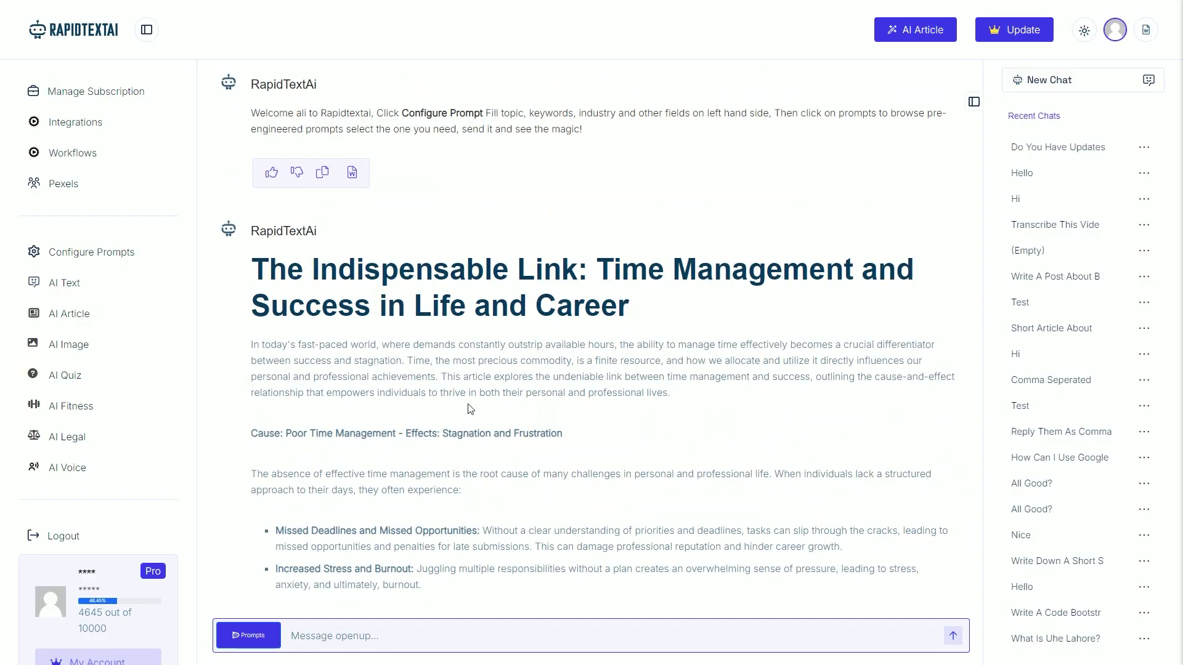
scroll(467, 409, "down", 5)
scroll(468, 412, "down", 5)
scroll(469, 416, "down", 5)
scroll(464, 423, "down", 2)
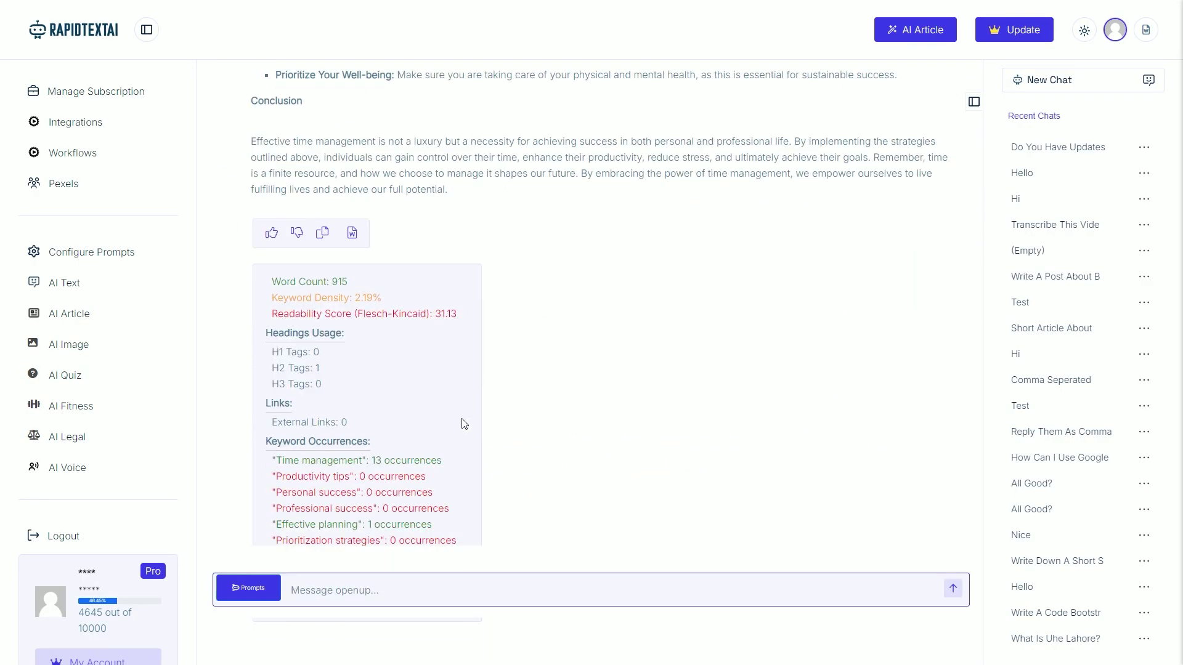
scroll(463, 424, "down", 1)
scroll(391, 286, "down", 2)
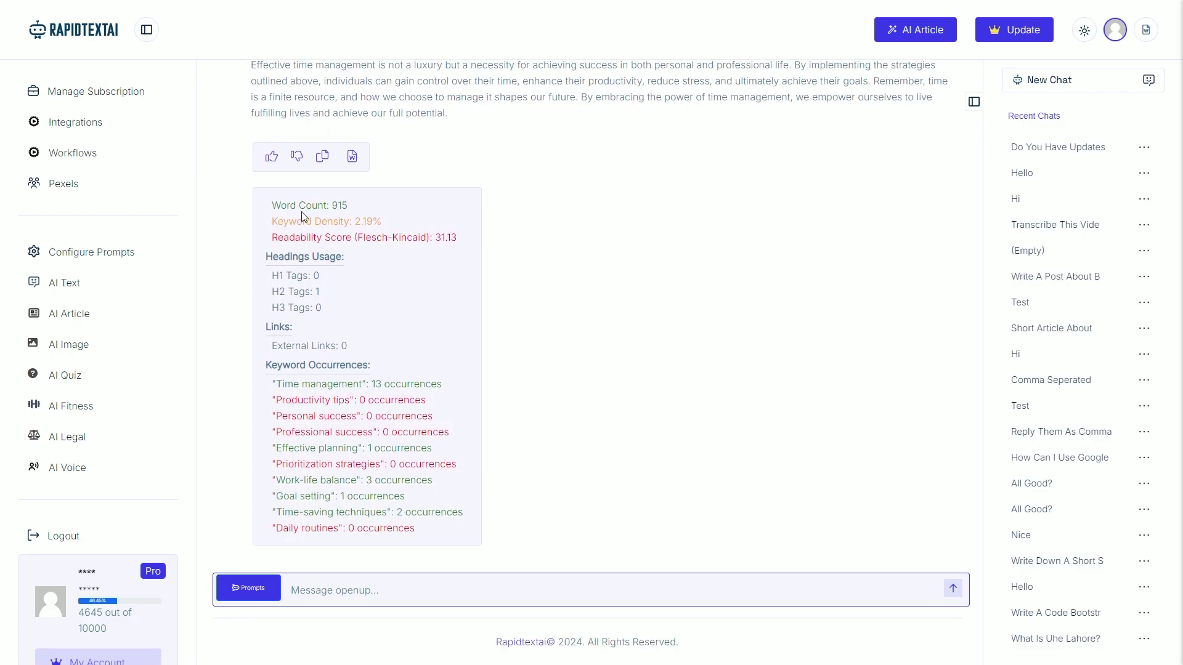
left_click_drag(333, 205, 359, 222)
double_click(363, 223)
left_click_drag(281, 238, 359, 239)
left_click_drag(434, 238, 463, 243)
mouse_move(286, 291)
left_mouse_down()
mouse_move(319, 291)
mouse_move(311, 276)
left_mouse_up()
left_click_drag(275, 345, 344, 348)
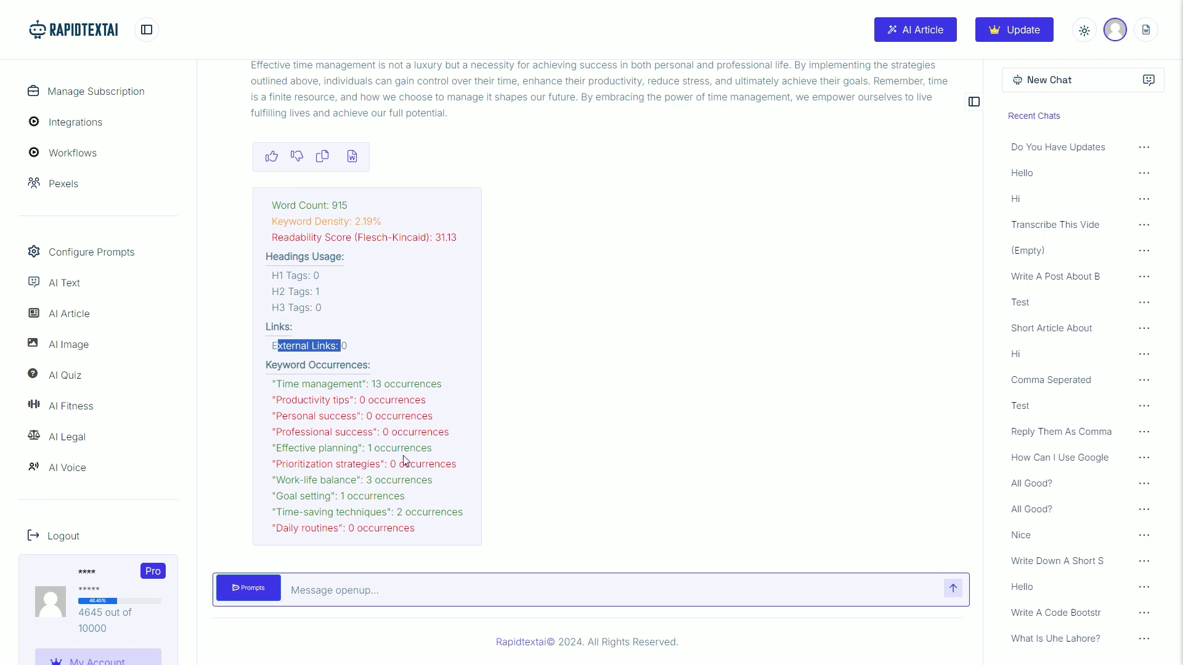
mouse_move(322, 411)
left_mouse_down()
mouse_move(342, 416)
mouse_move(335, 448)
left_mouse_up()
left_click(313, 462)
left_click_drag(270, 479, 344, 497)
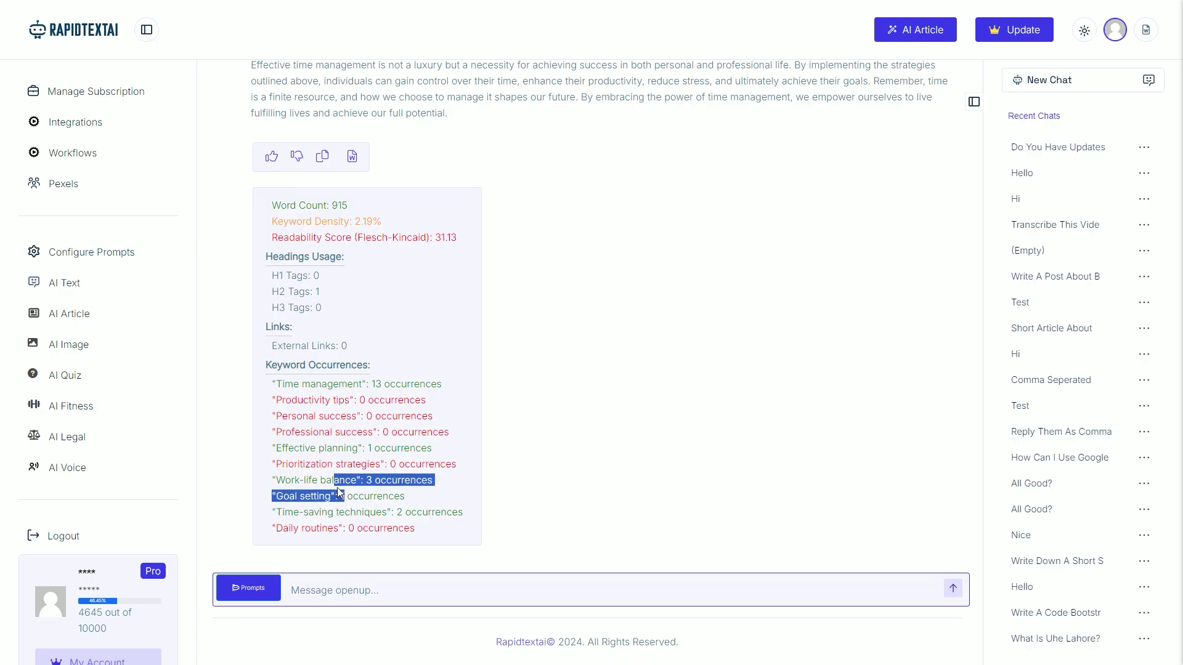
scroll(447, 476, "up", 2)
scroll(447, 475, "up", 1)
scroll(445, 474, "up", 2)
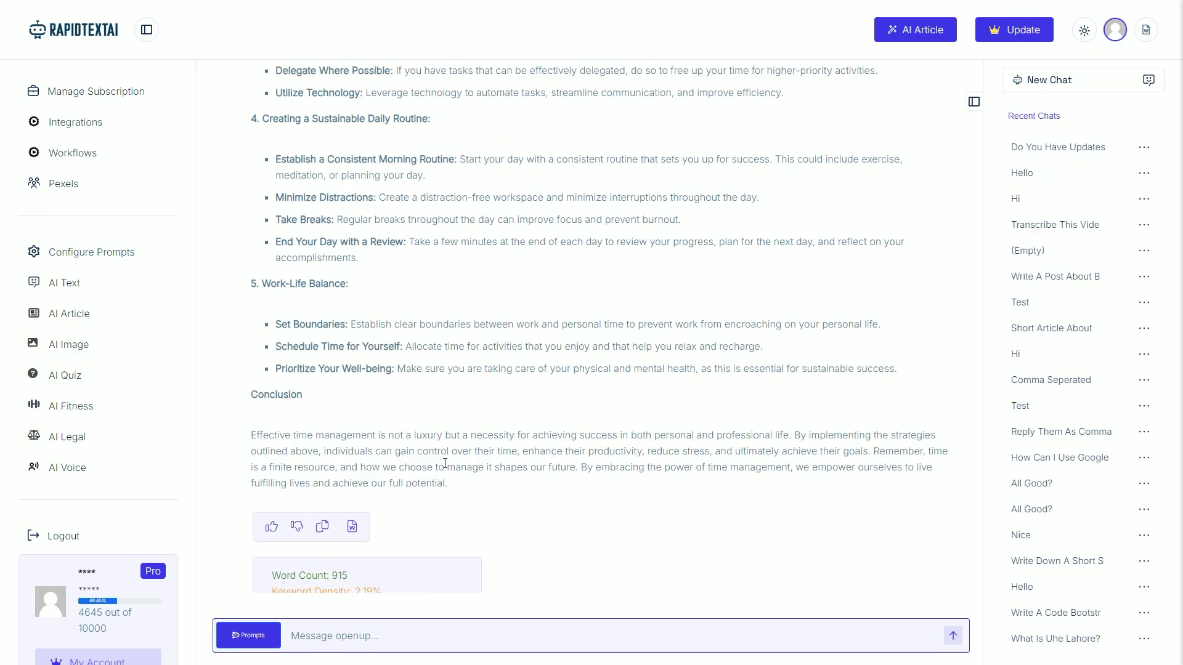
scroll(440, 471, "up", 3)
scroll(436, 470, "up", 3)
scroll(427, 468, "up", 3)
scroll(398, 465, "up", 3)
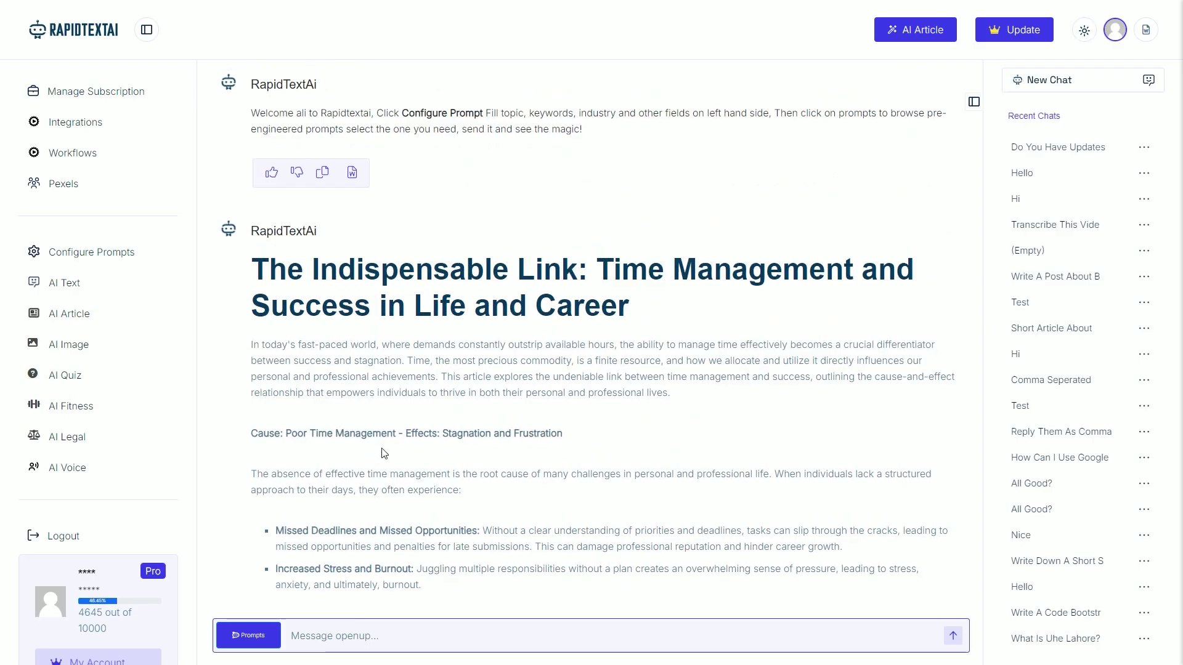
scroll(379, 457, "down", 3)
scroll(373, 467, "down", 7)
scroll(373, 470, "down", 10)
scroll(370, 476, "down", 3)
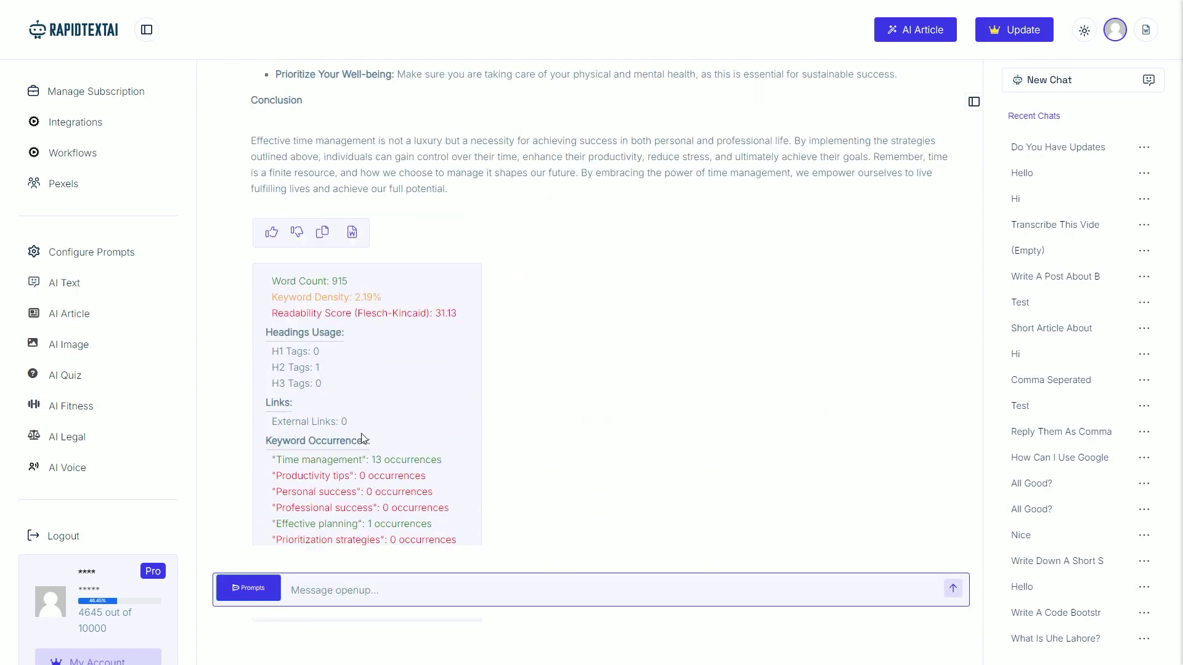
scroll(360, 490, "up", 5)
scroll(350, 506, "down", 1)
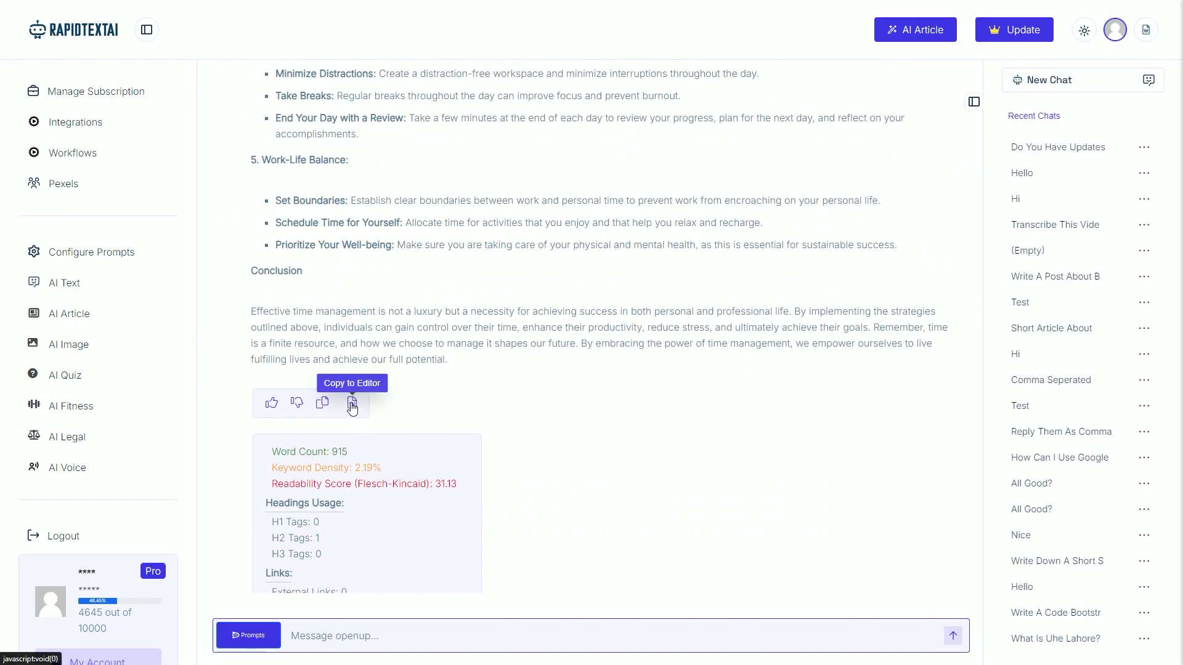
Send the generated article, with its title and cause-and-effect sections, to the side editor
left_click(352, 402)
scroll(949, 277, "down", 5)
scroll(951, 370, "down", 8)
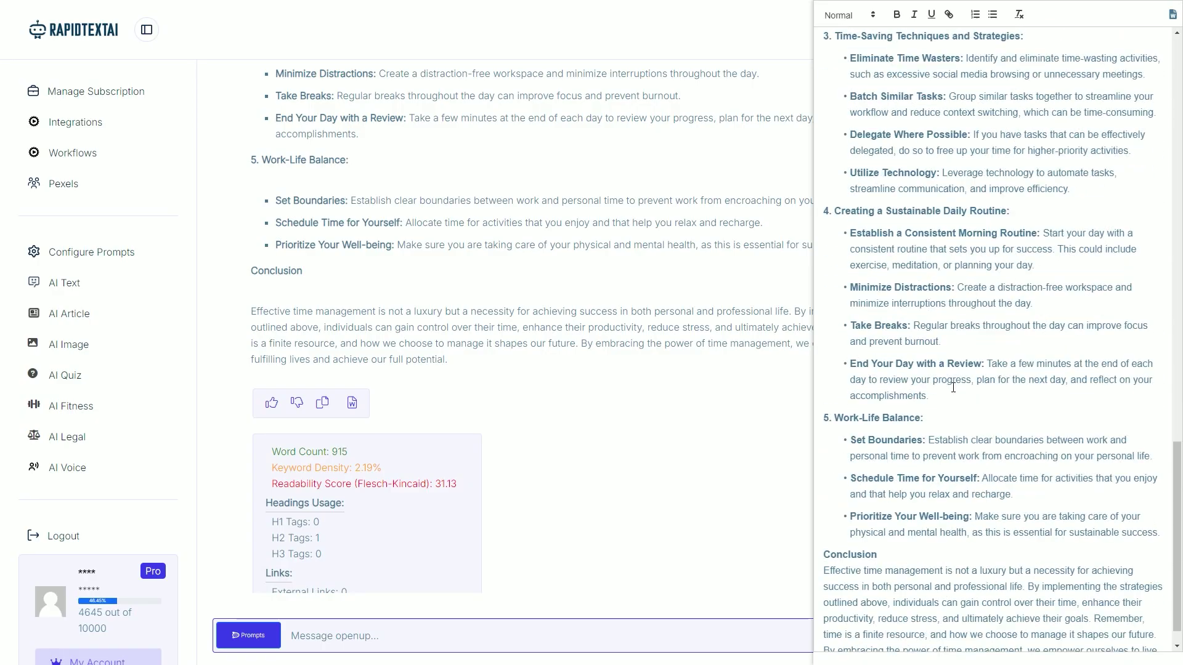
scroll(953, 434, "up", 4)
scroll(954, 433, "up", 10)
scroll(948, 425, "up", 5)
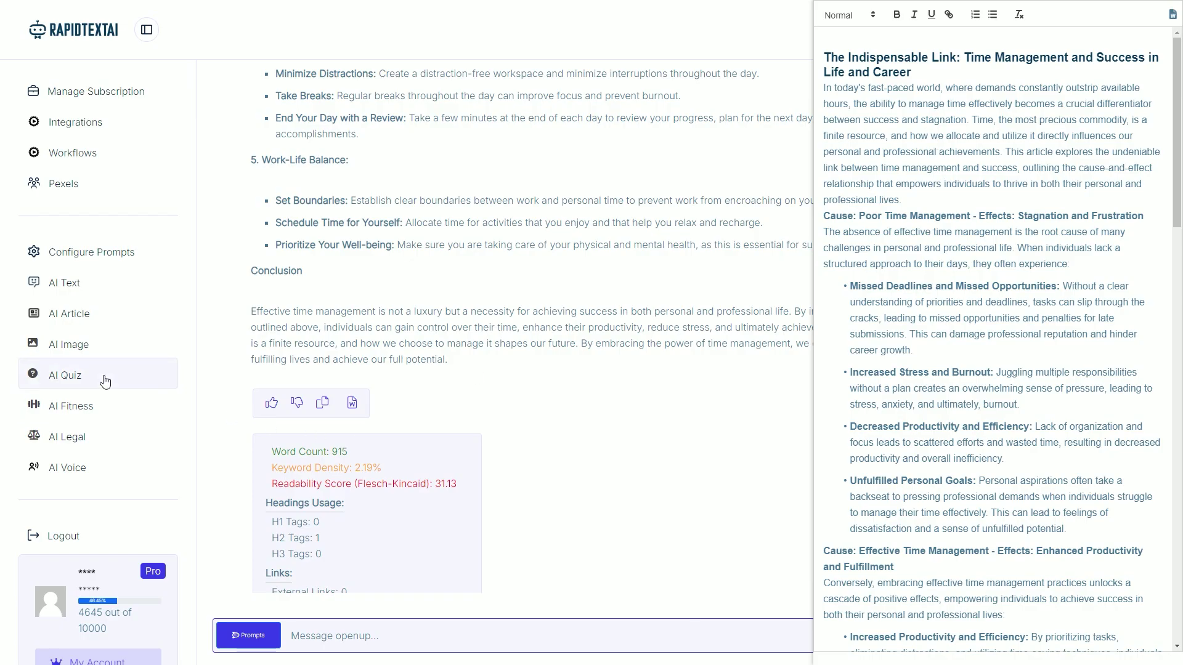
Select the words 'Time Management' in the article title to reuse in the prompt
left_click(73, 345)
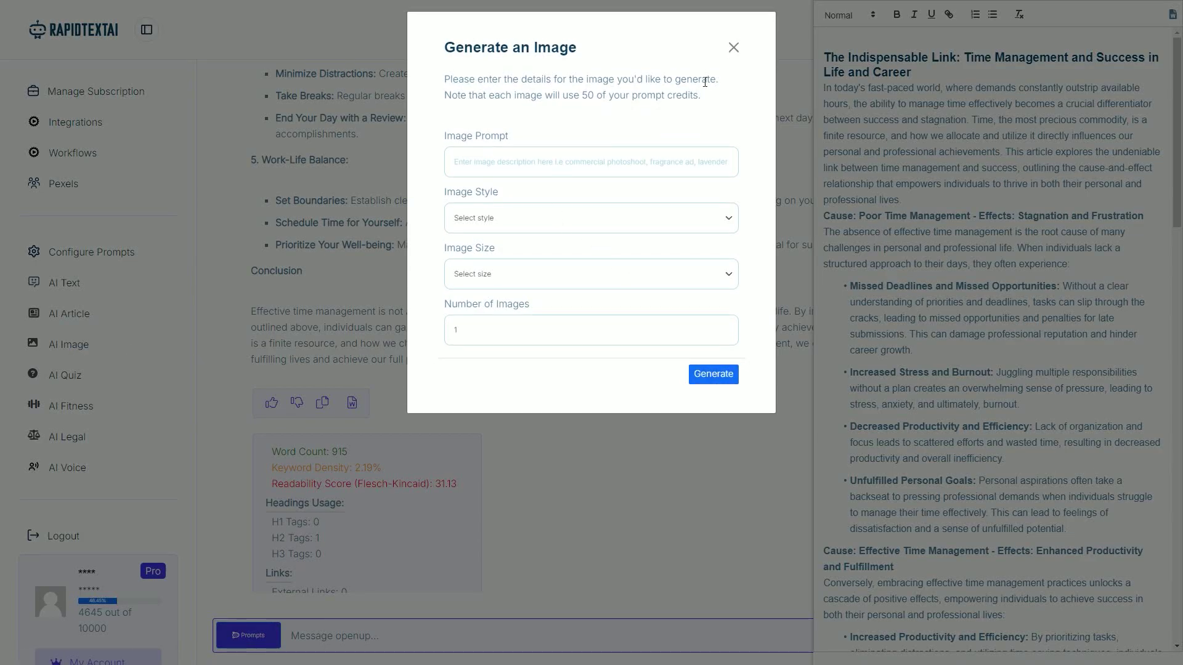
left_click(733, 47)
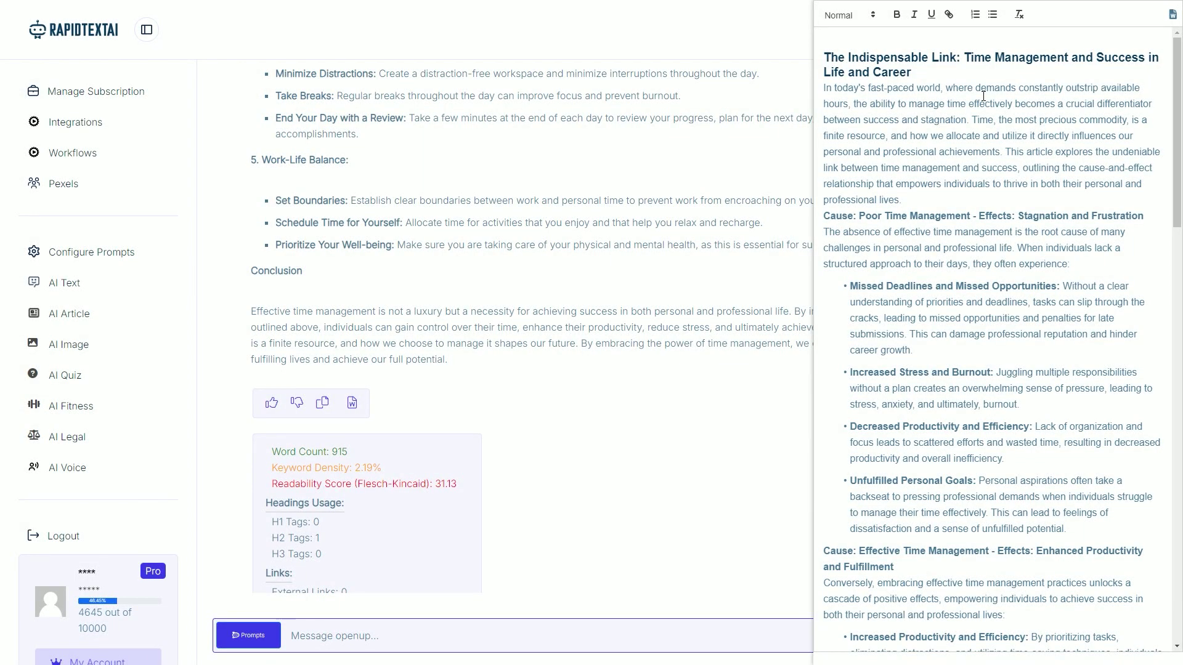
double_click(971, 58)
key("ctrl+shift+Right")
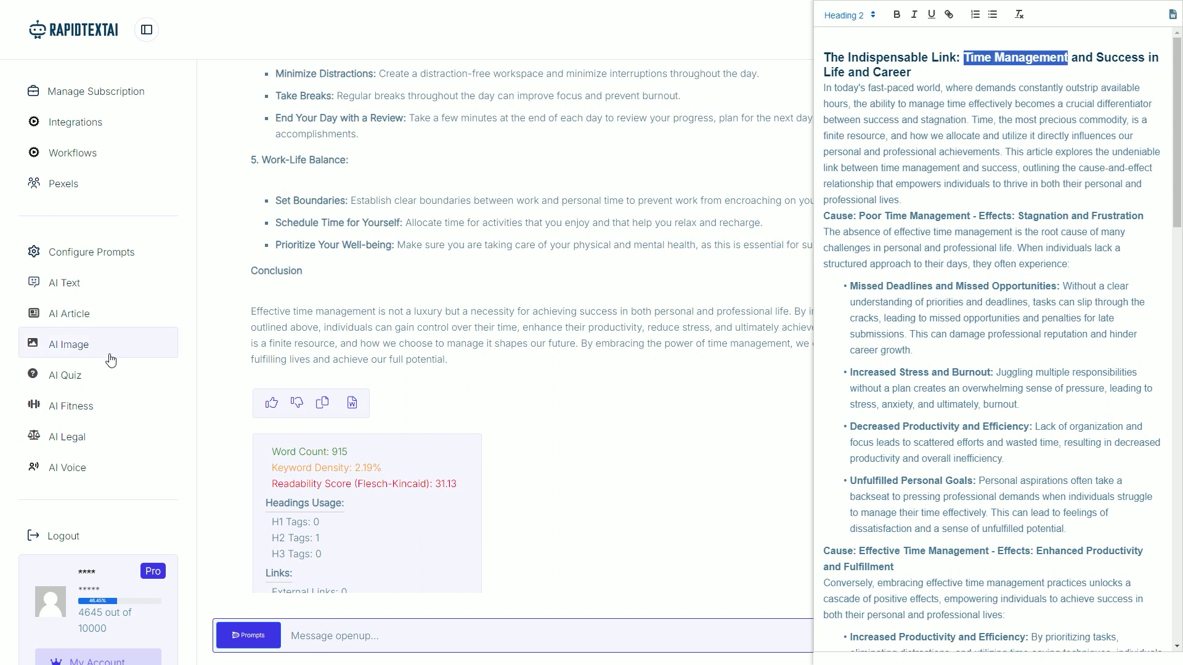
Enter the prompt 'Illustration of Time Management and success', Illustrative style, Square 1024×1024 size
left_click(69, 344)
left_click(548, 164)
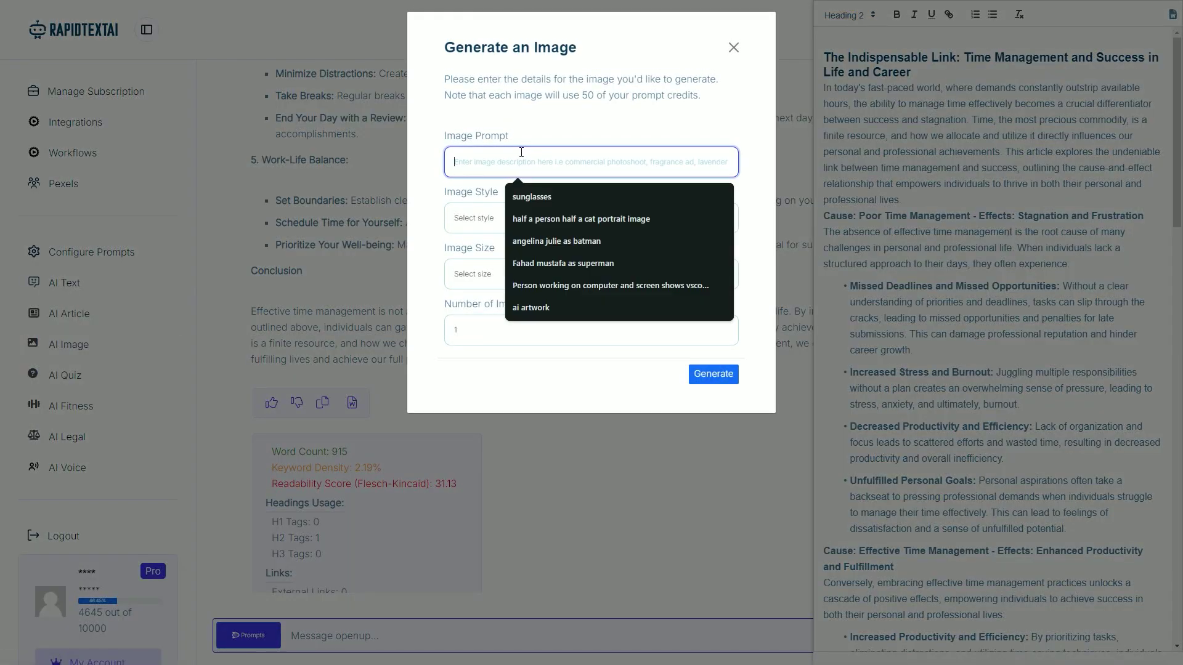
type("illustraction o")
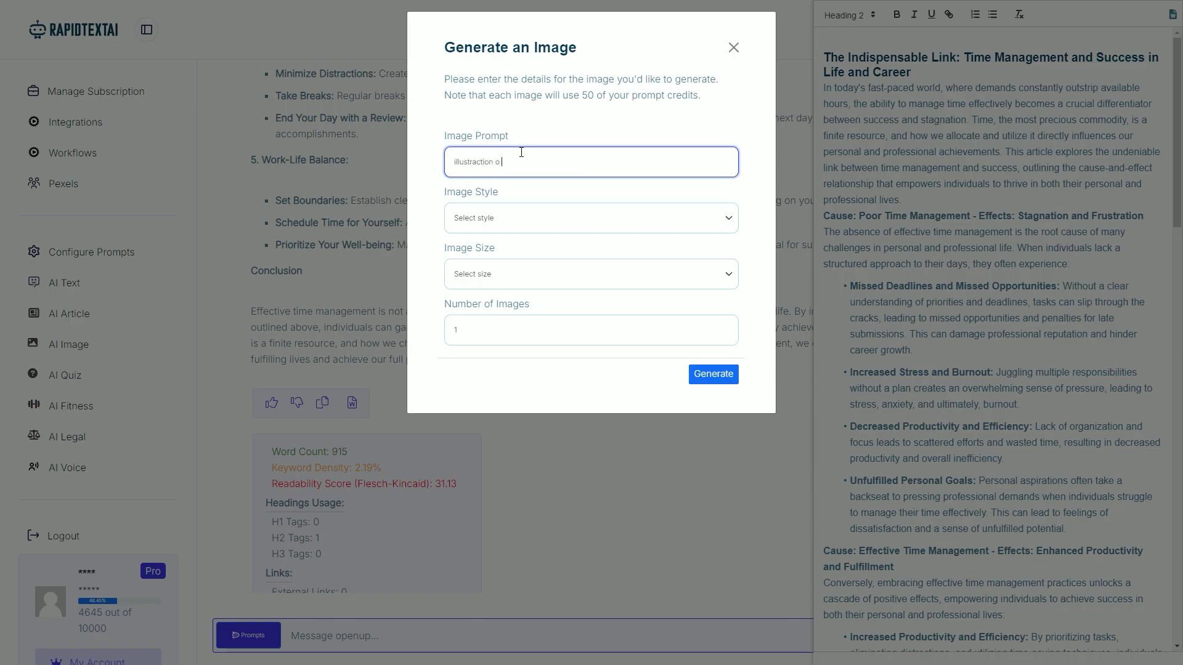
type("f Time Management and success")
left_click(569, 218)
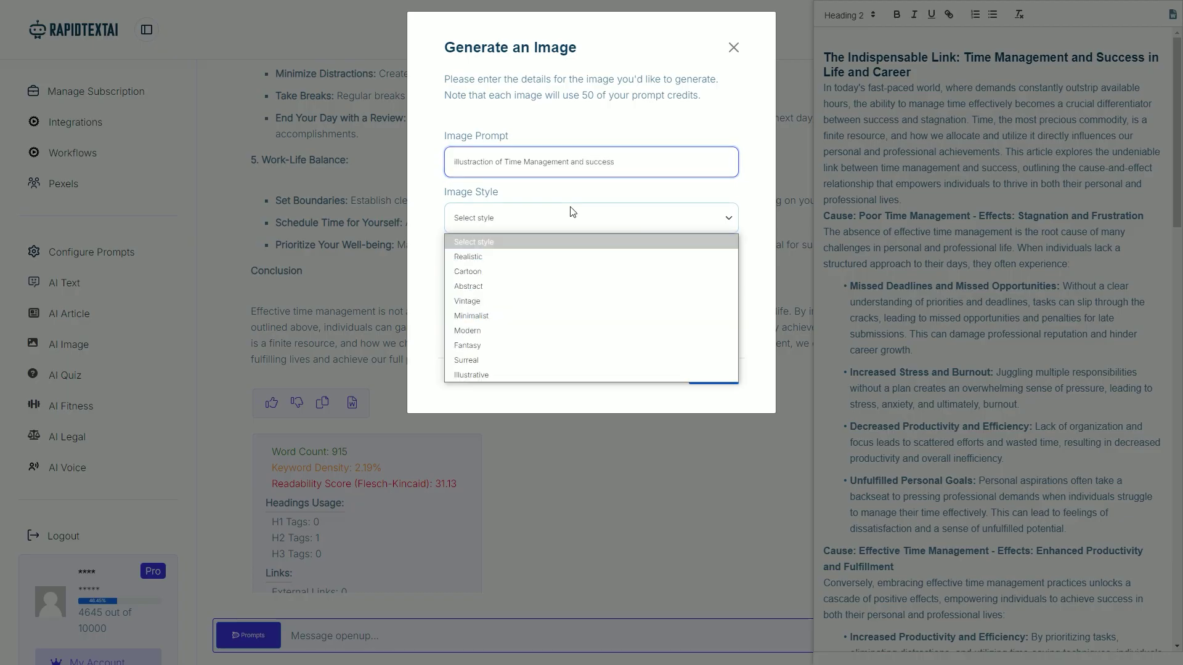
left_click(504, 376)
left_click(504, 278)
left_click(499, 312)
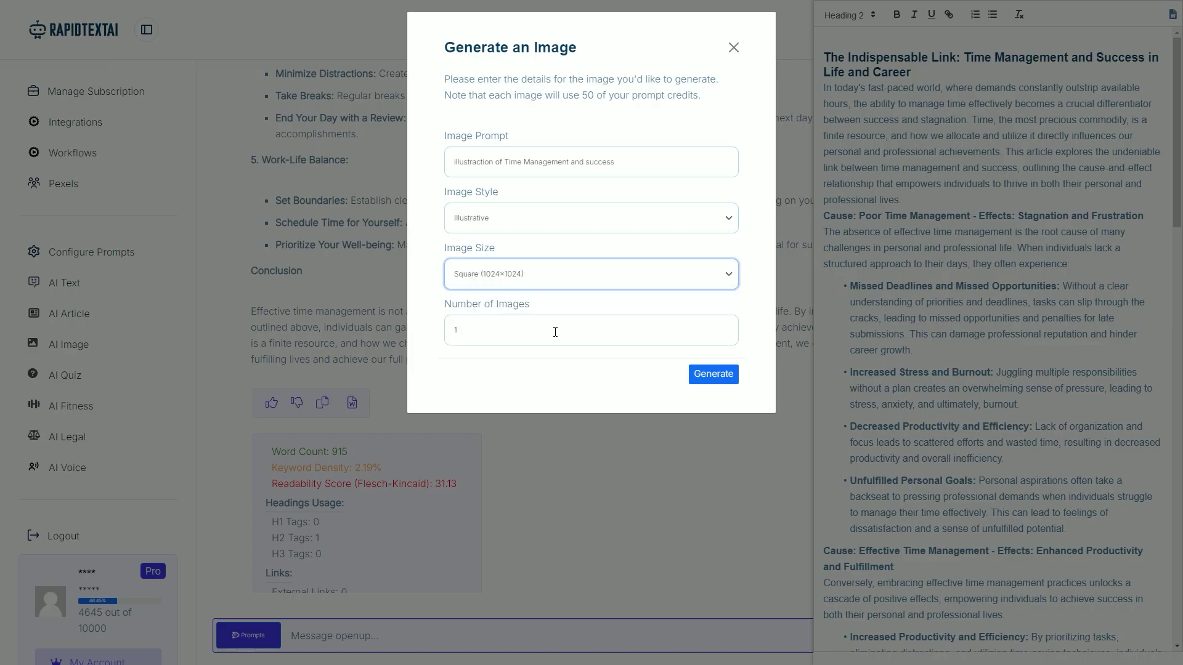
Generate the four time-management illustrations and close the side editor while they render
left_click(712, 374)
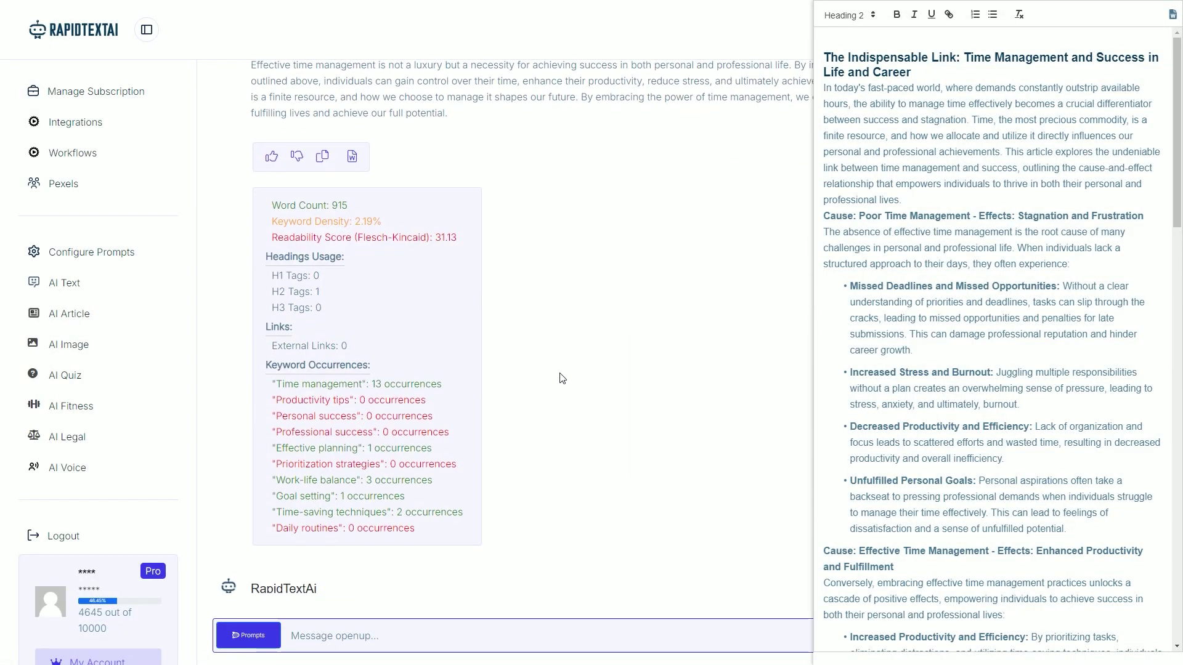
left_click(1172, 14)
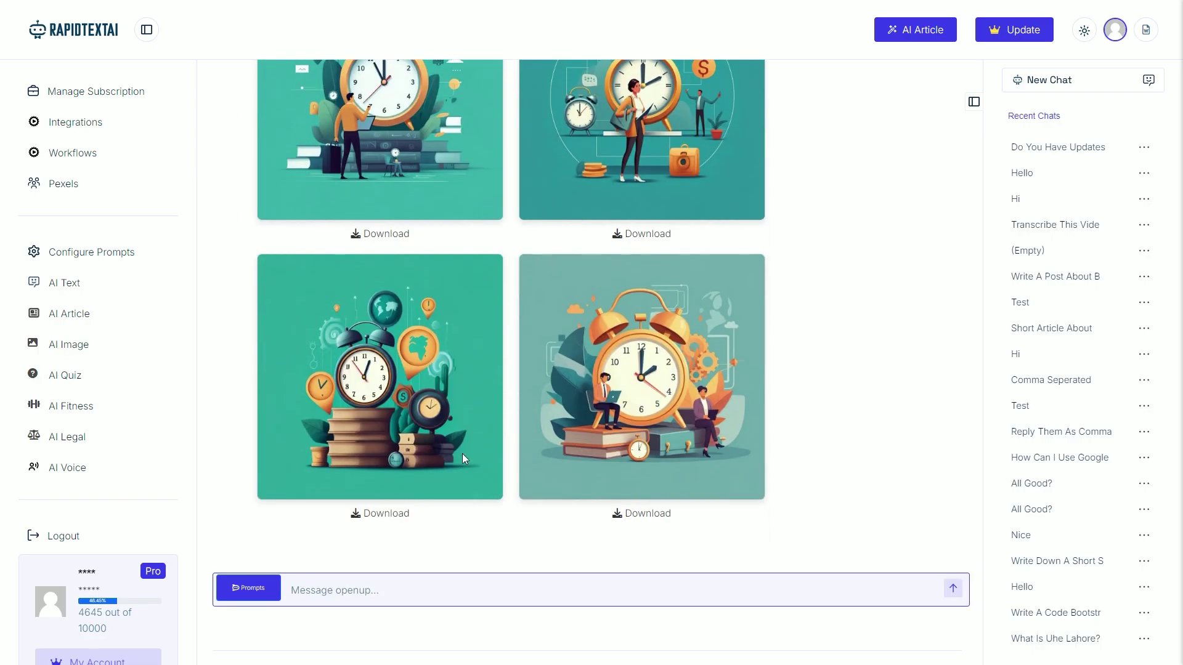
scroll(390, 345, "up", 3)
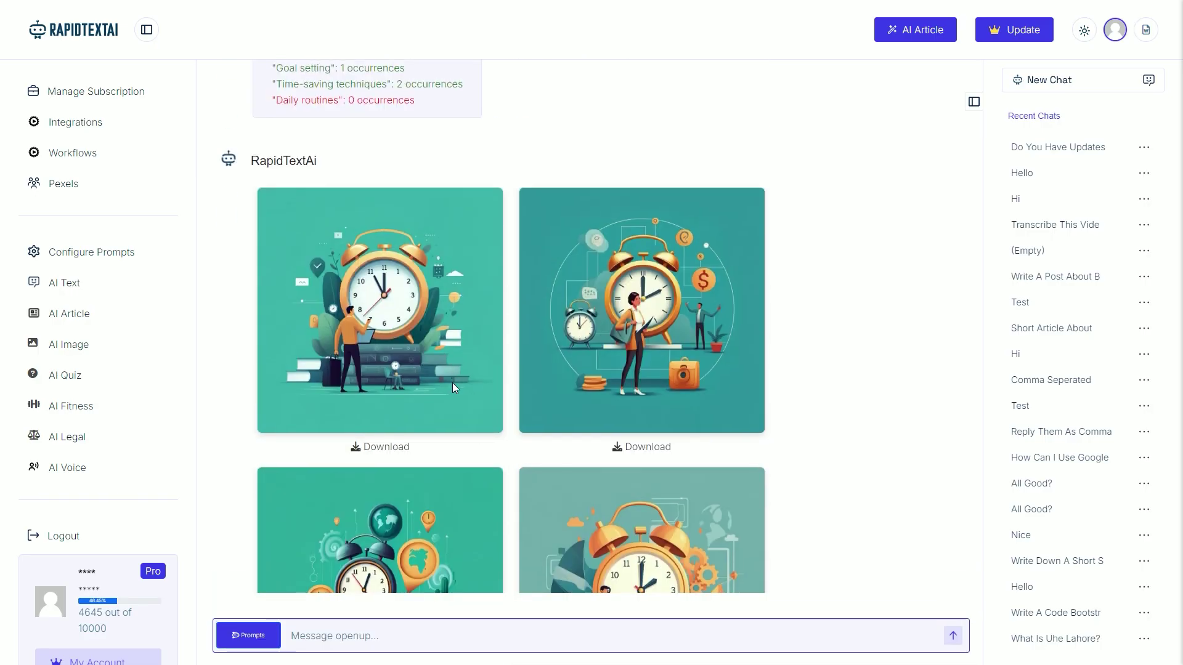
scroll(452, 383, "down", 3)
scroll(518, 480, "up", 2)
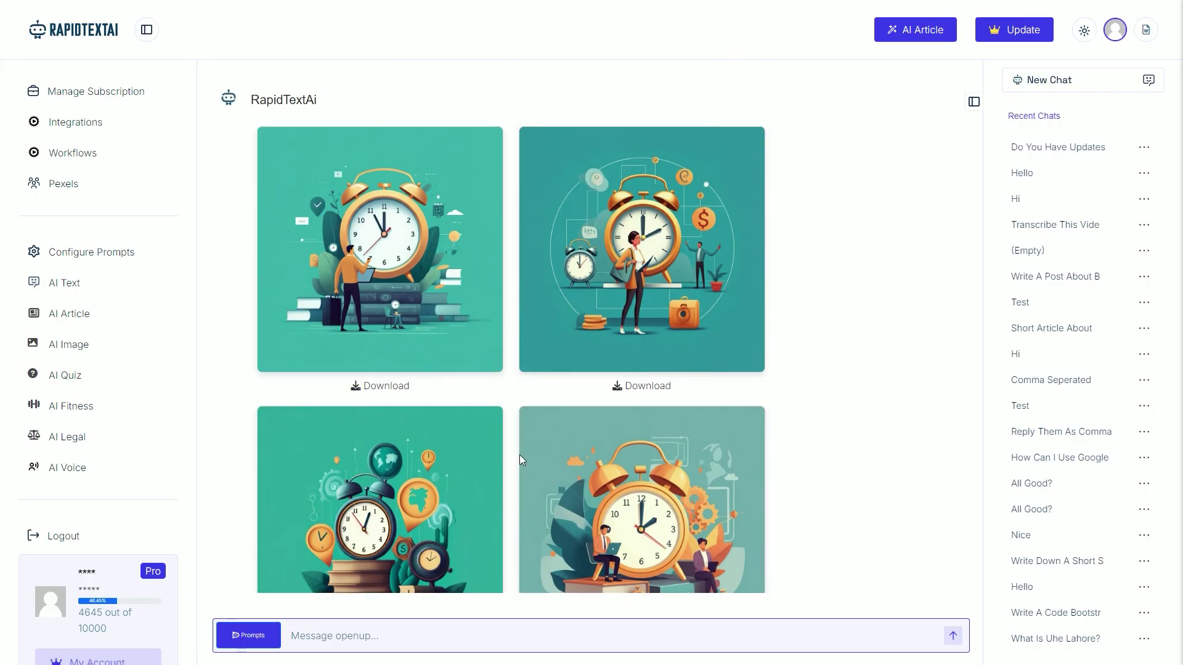
scroll(493, 396, "down", 3)
scroll(410, 453, "up", 3)
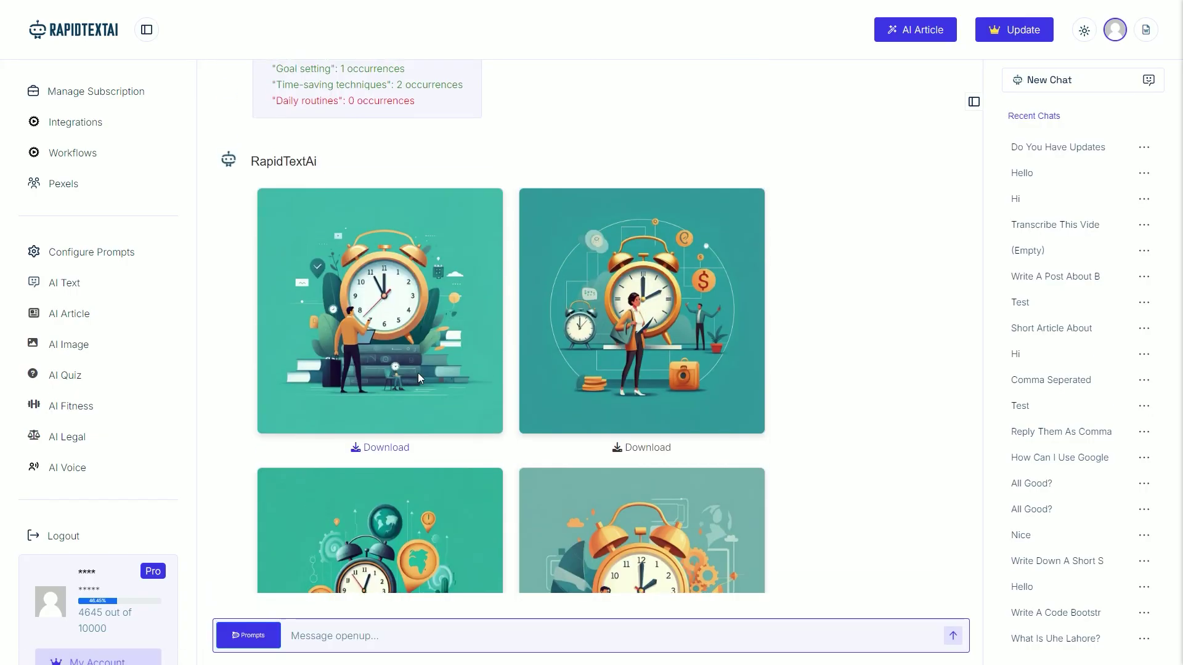
scroll(611, 451, "down", 3)
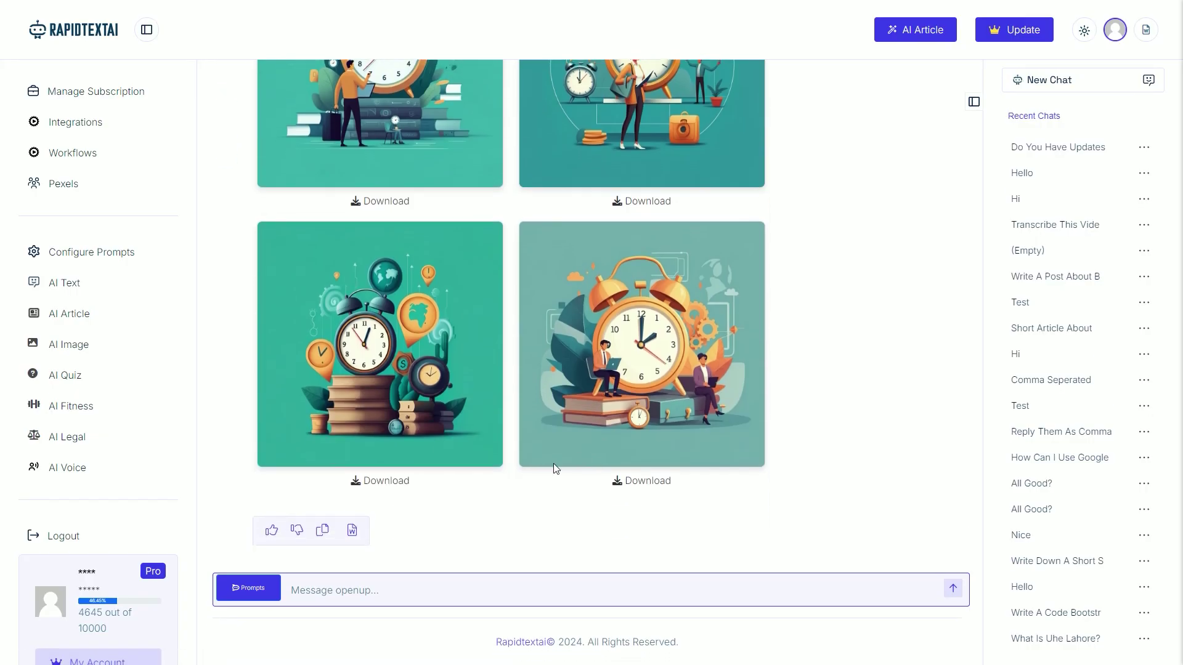
Copy the generated images into the editor and remove stray Download text before the title
left_click(351, 529)
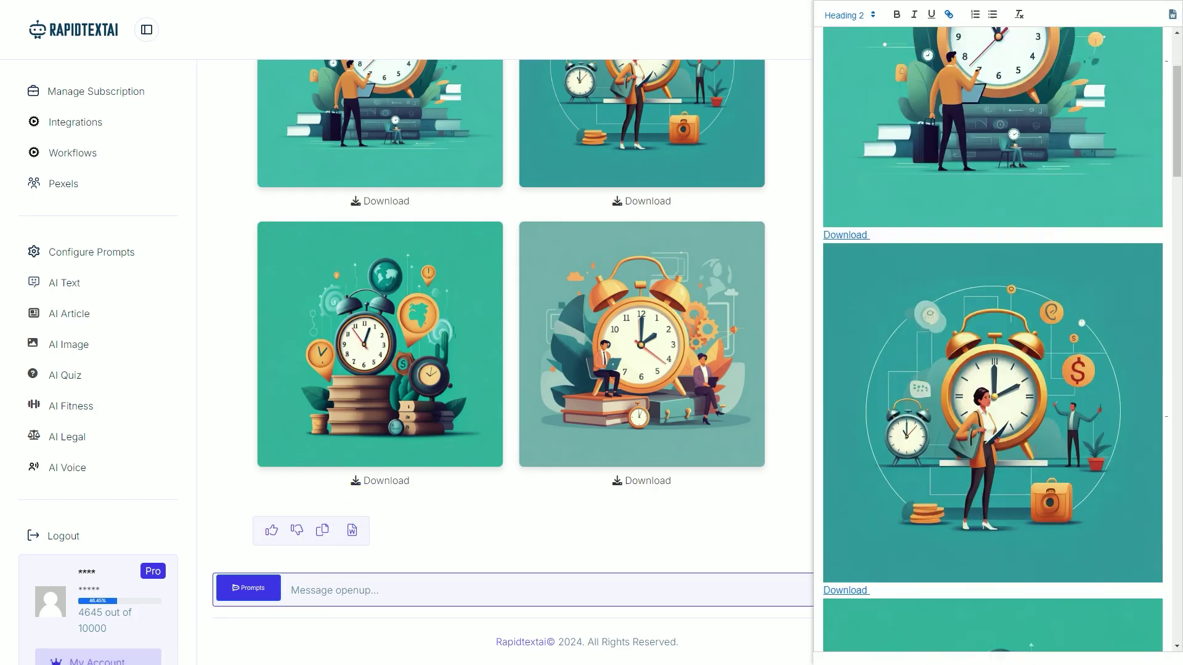
scroll(509, 370, "up", 3)
scroll(509, 371, "up", 4)
scroll(1027, 434, "down", 8)
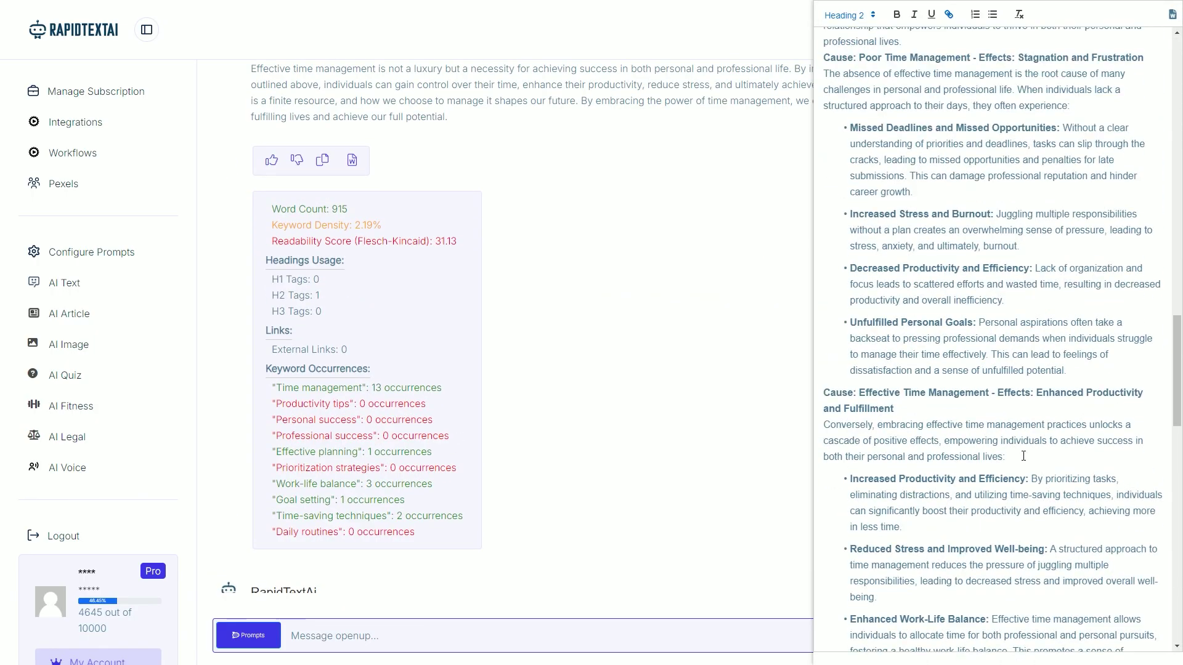
scroll(1039, 456, "up", 6)
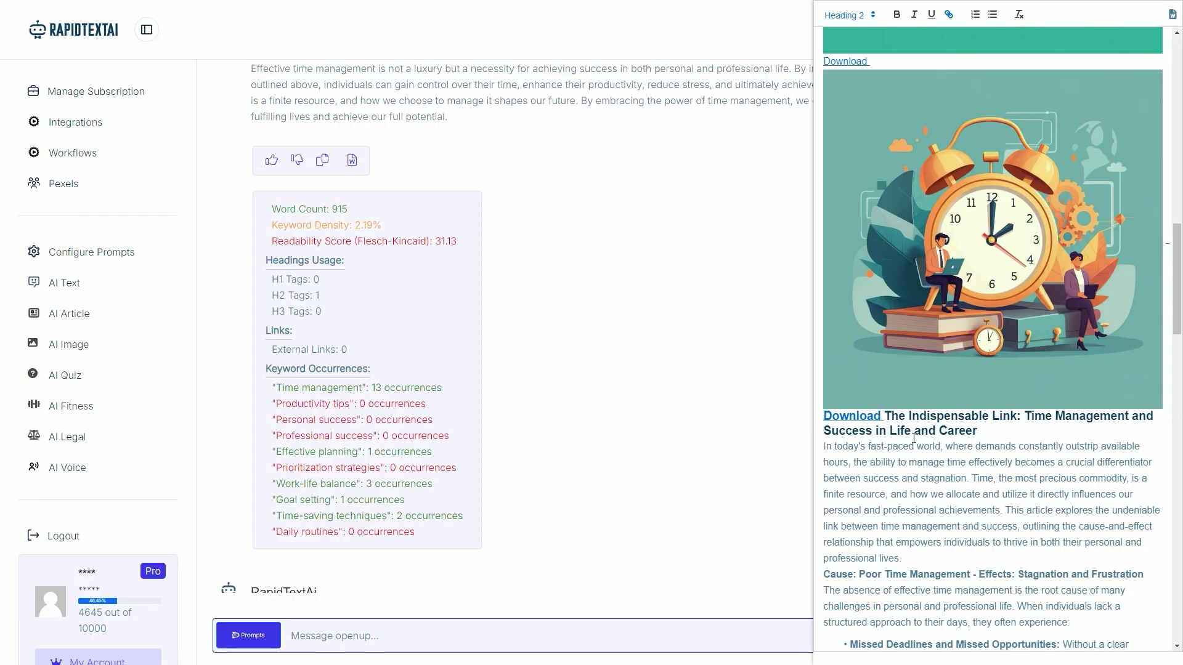
key("BackSpace")
key("BackSpace")
key("BackSpace")
key("BackSpace")
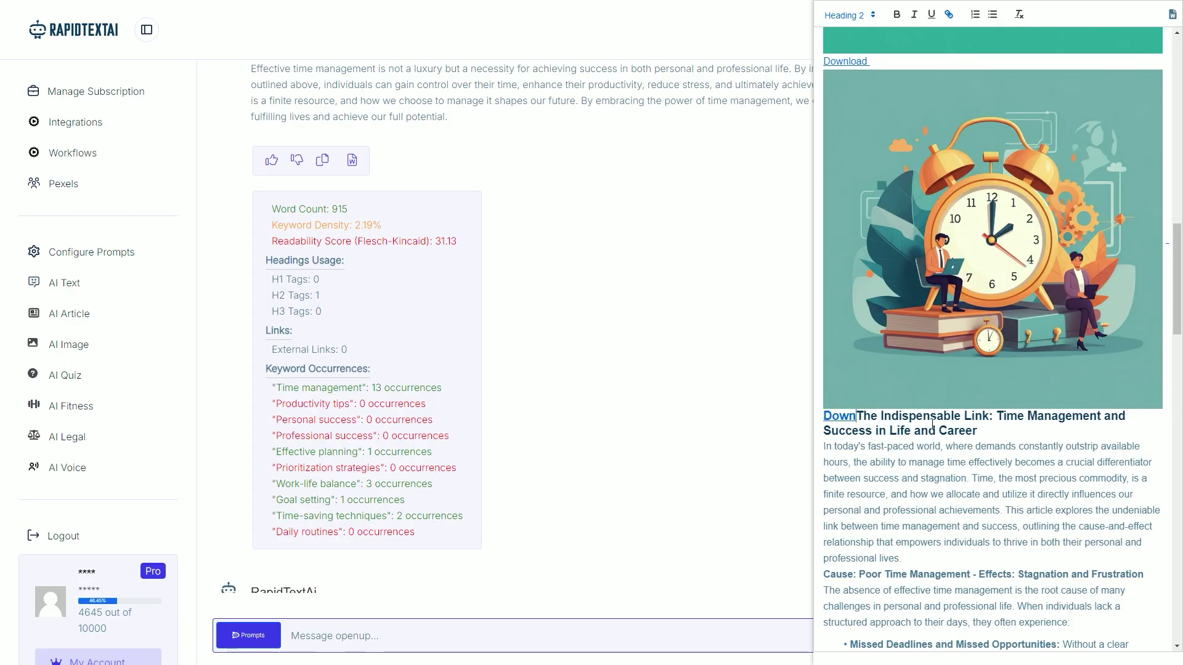
key("BackSpace")
key("BackSpace")
key("BackSpace")
key("BackSpace")
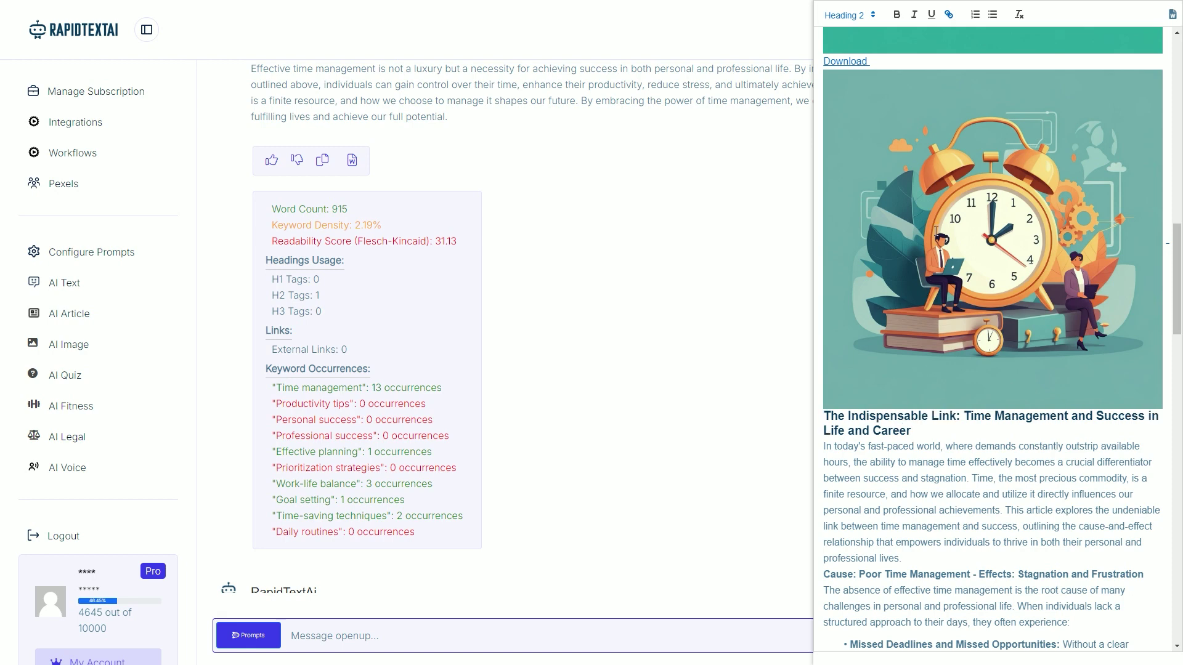
right_click(935, 231)
key("Escape")
Move a clock image under the Conclusion heading, keeping its Download link
double_click(994, 316)
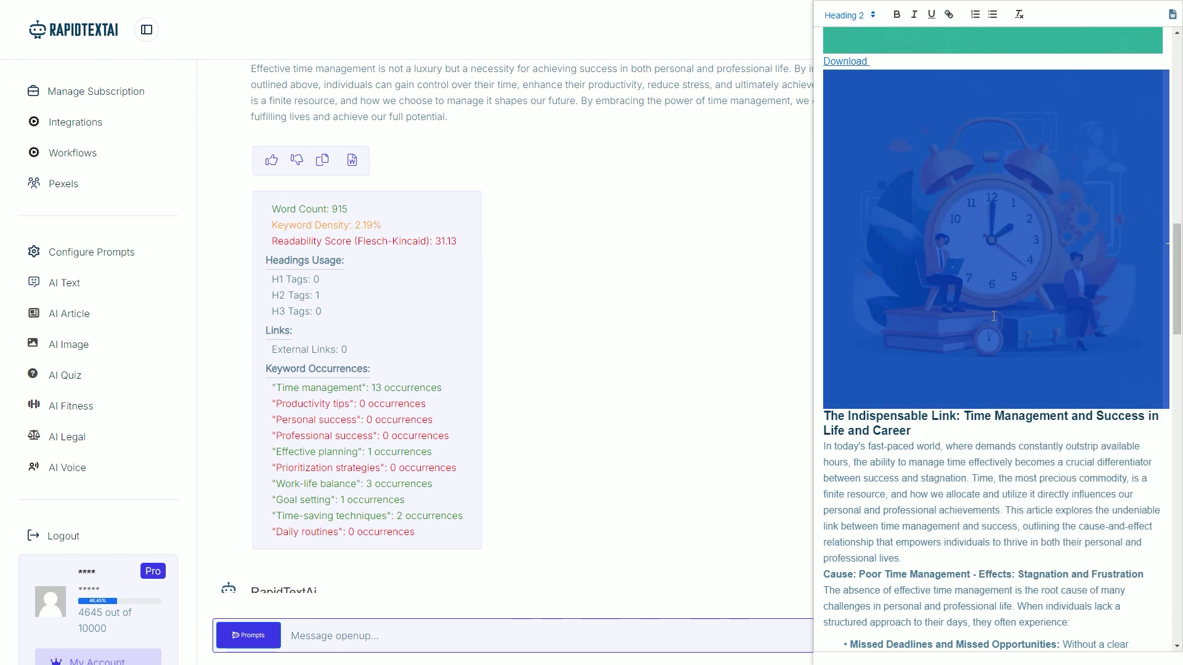
key("Page_Down")
key("Page_Down")
key("Page_Down")
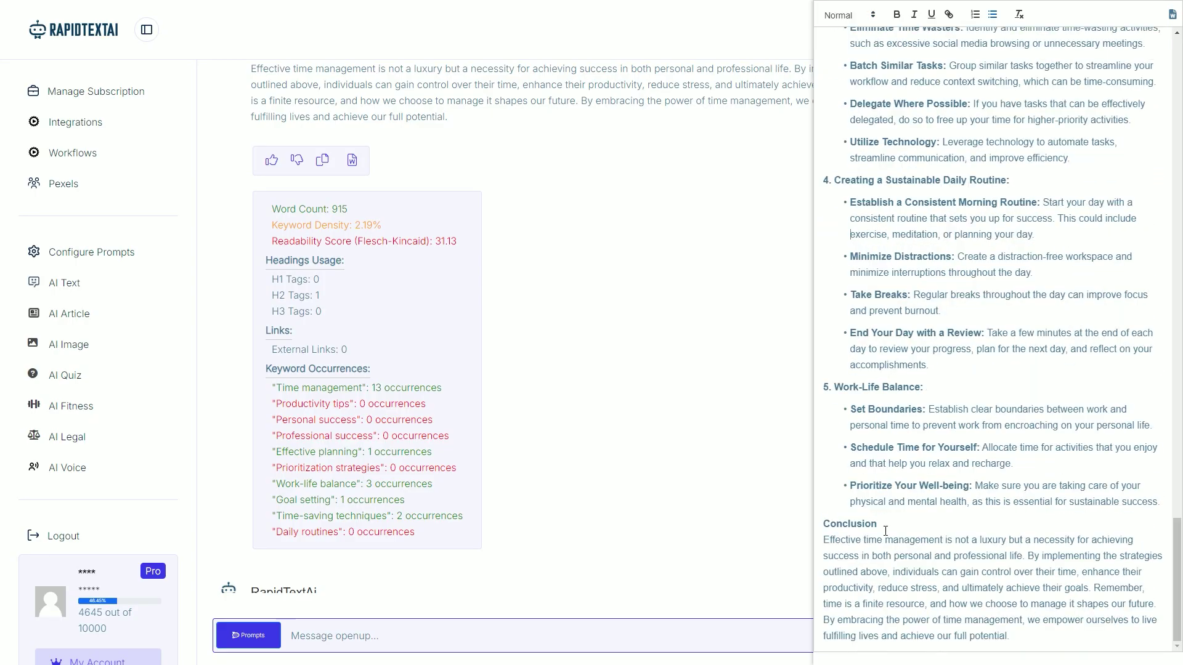
key("Return")
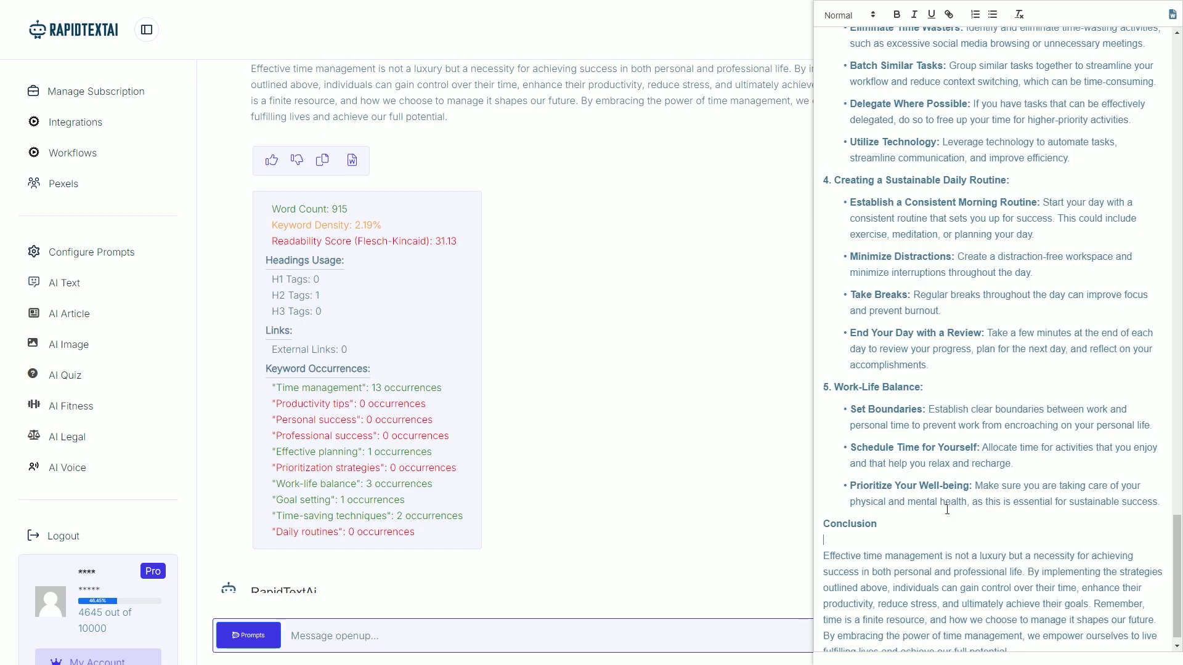
key("ctrl+v")
scroll(969, 422, "up", 4)
scroll(970, 422, "up", 5)
scroll(925, 407, "up", 5)
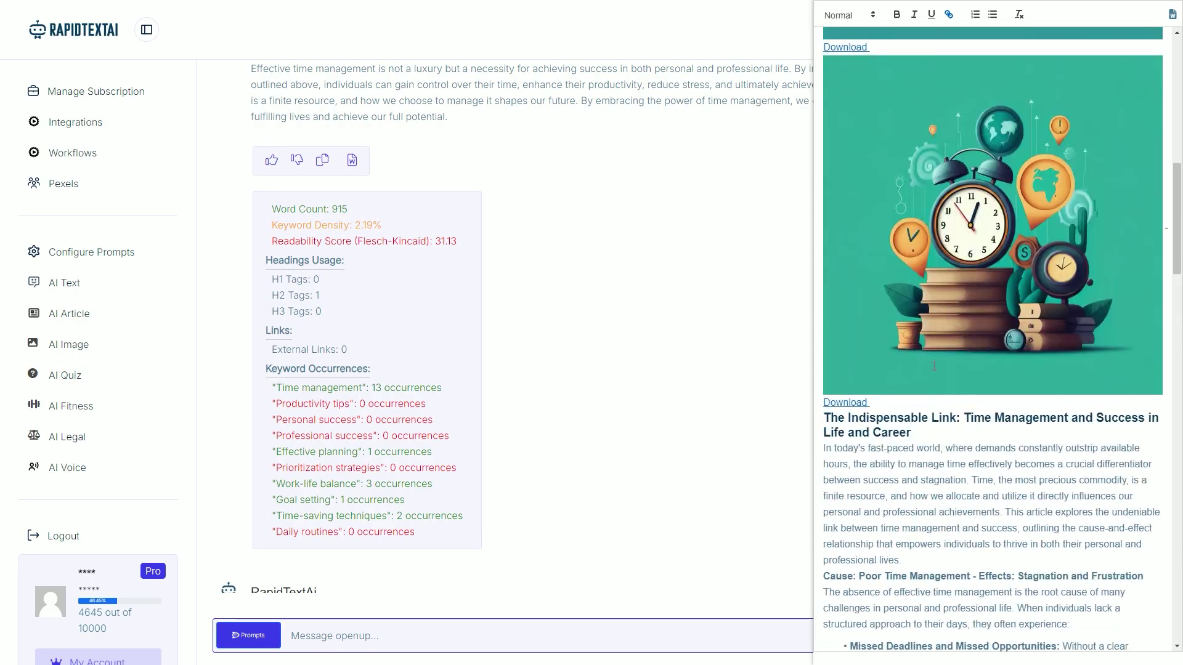
key("shift+Left")
key("shift+Left")
key("shift+Left")
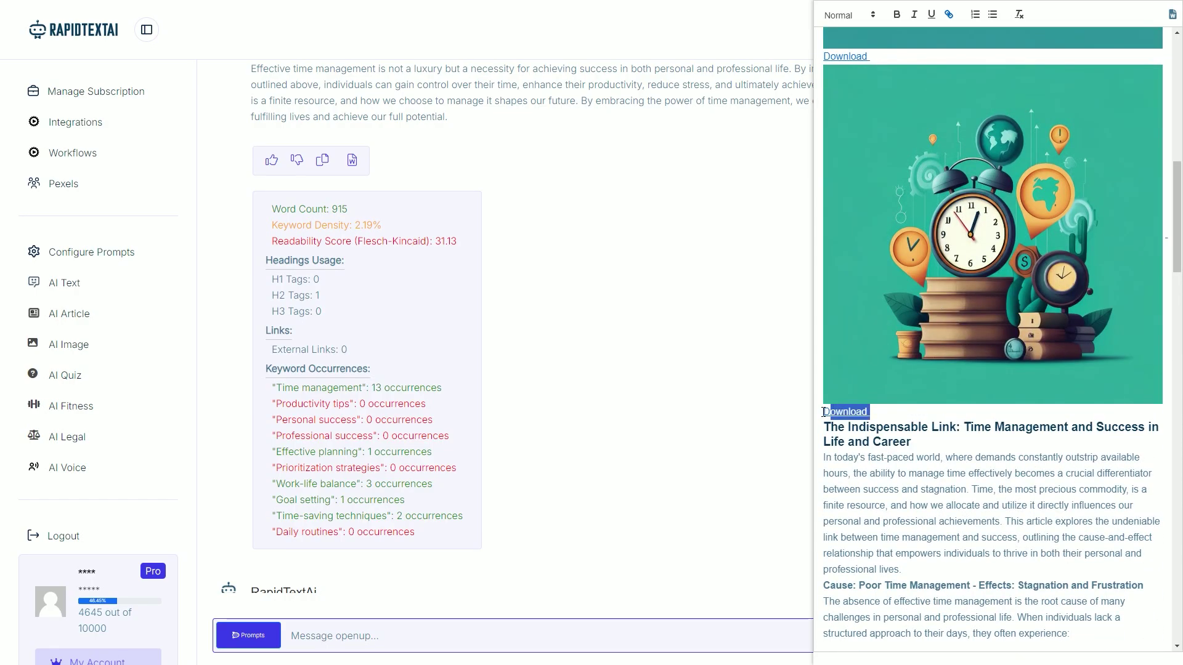
key("shift+Left")
key("BackSpace")
key("BackSpace")
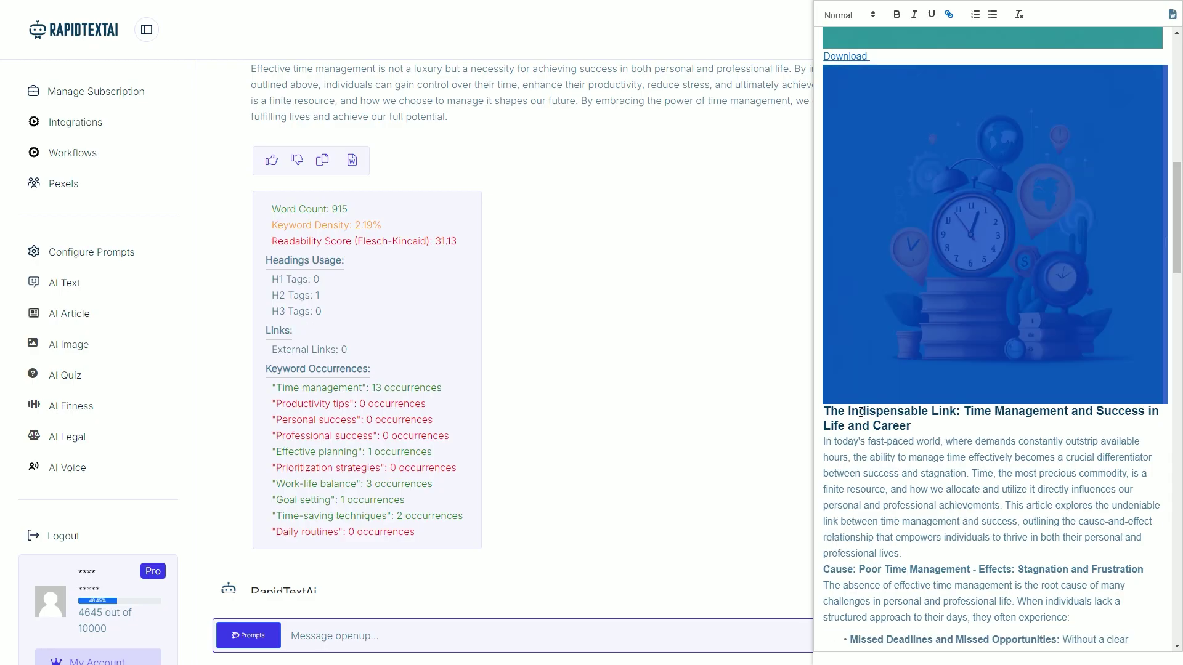
key("ctrl+v")
scroll(1021, 382, "down", 5)
scroll(1017, 406, "down", 5)
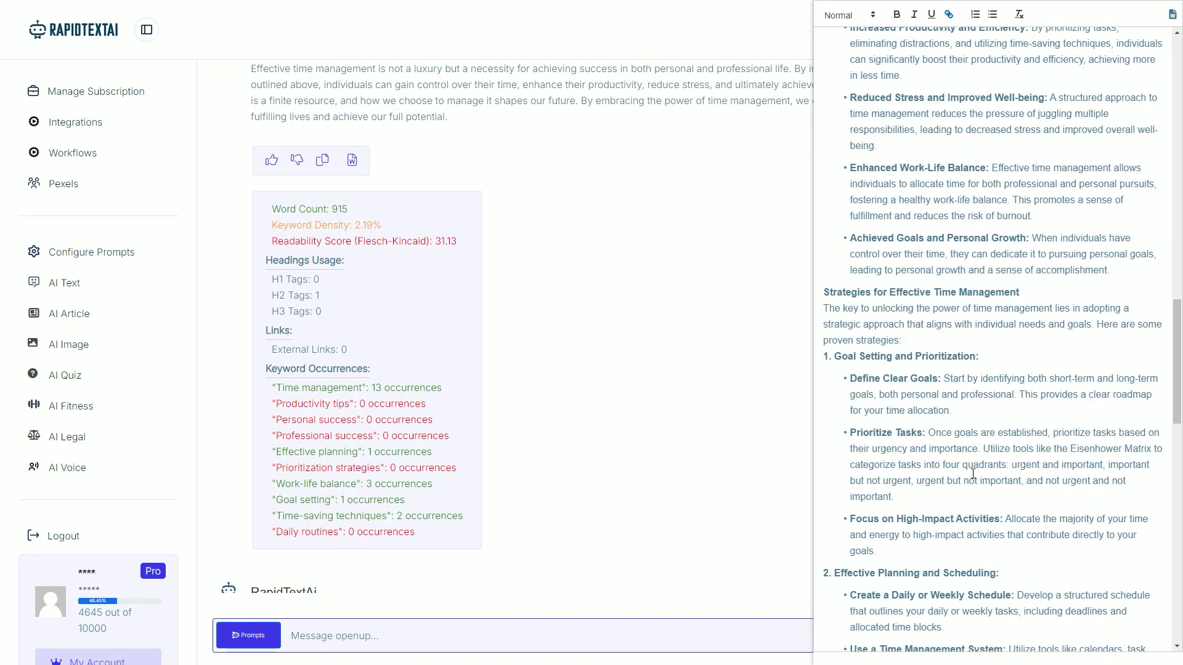
scroll(1012, 434, "down", 2)
scroll(1007, 449, "down", 1)
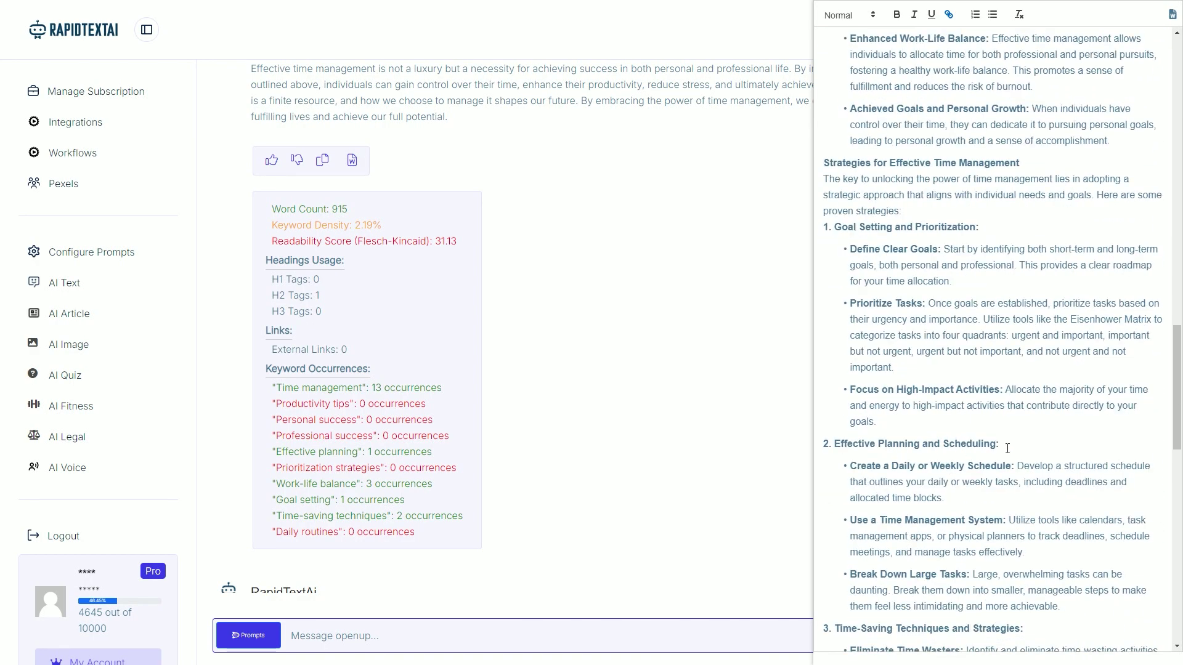
Delete the two top clock images and Download line, then paste the teal clock under the title
left_click(1072, 448)
scroll(1071, 448, "down", 4)
scroll(1036, 454, "down", 6)
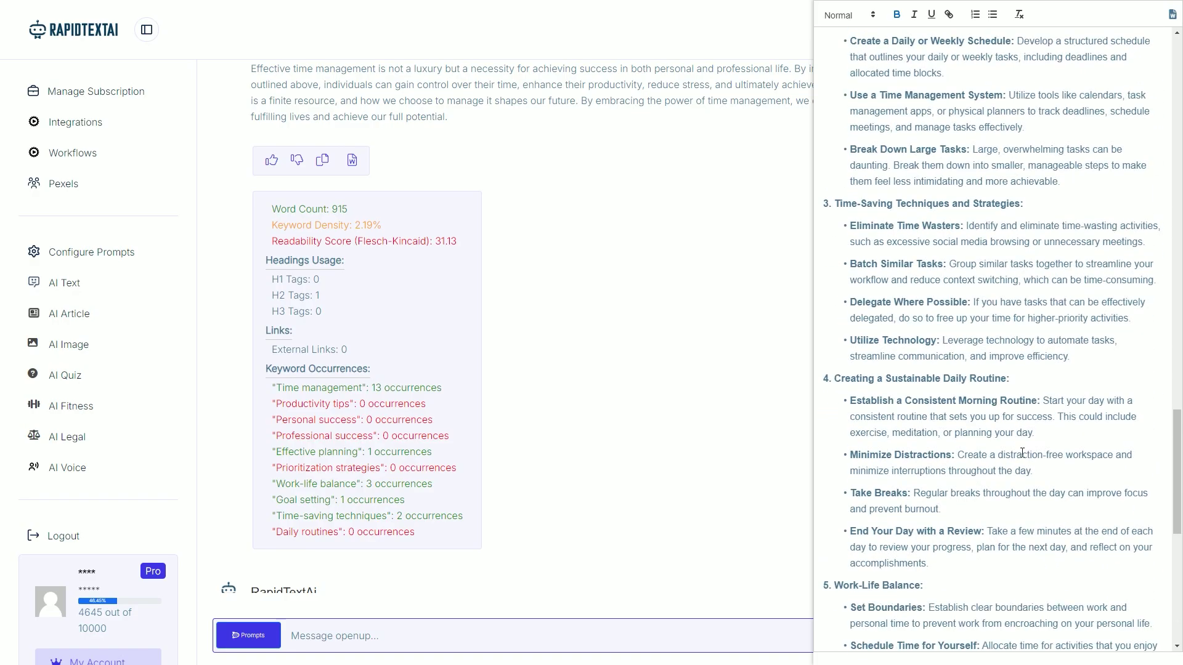
scroll(1012, 462, "down", 3)
scroll(1000, 441, "up", 2)
scroll(999, 442, "up", 5)
scroll(979, 407, "up", 5)
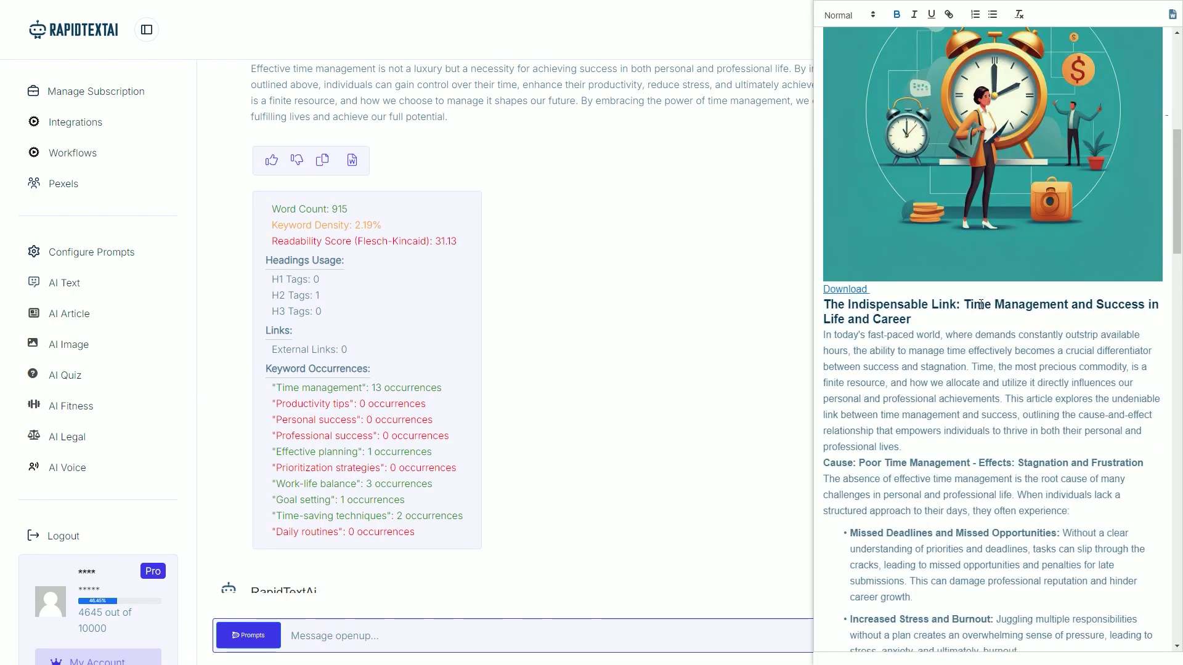
scroll(961, 370, "up", 4)
scroll(938, 342, "up", 1)
scroll(938, 343, "up", 1)
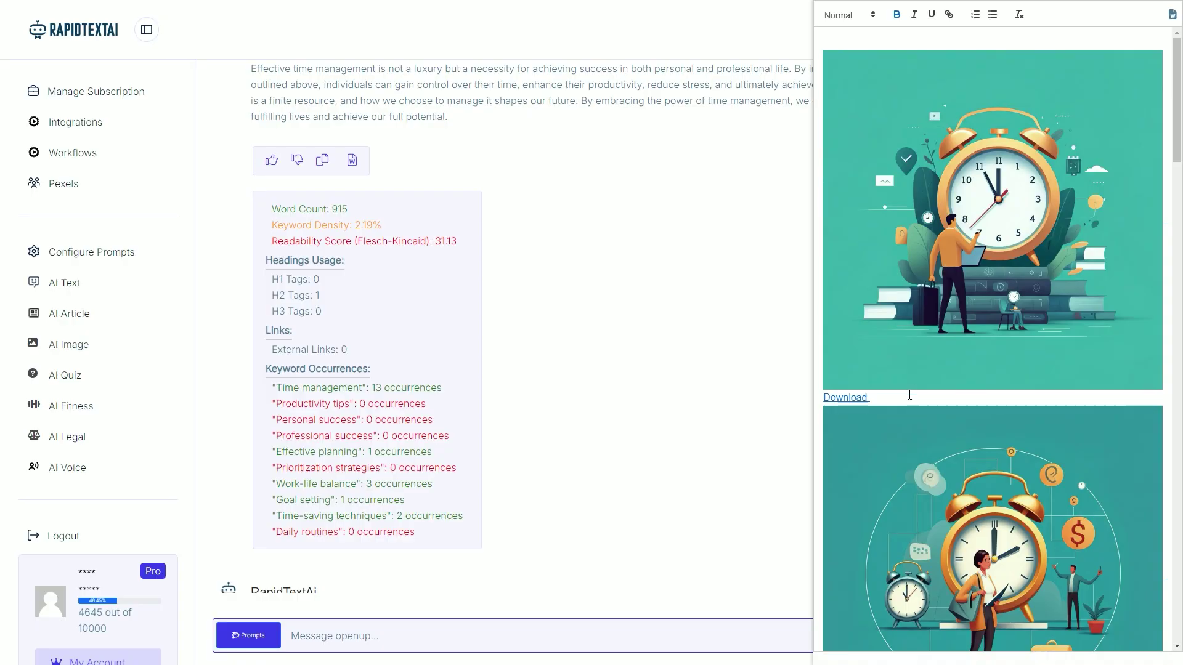
key("shift+Up")
key("BackSpace")
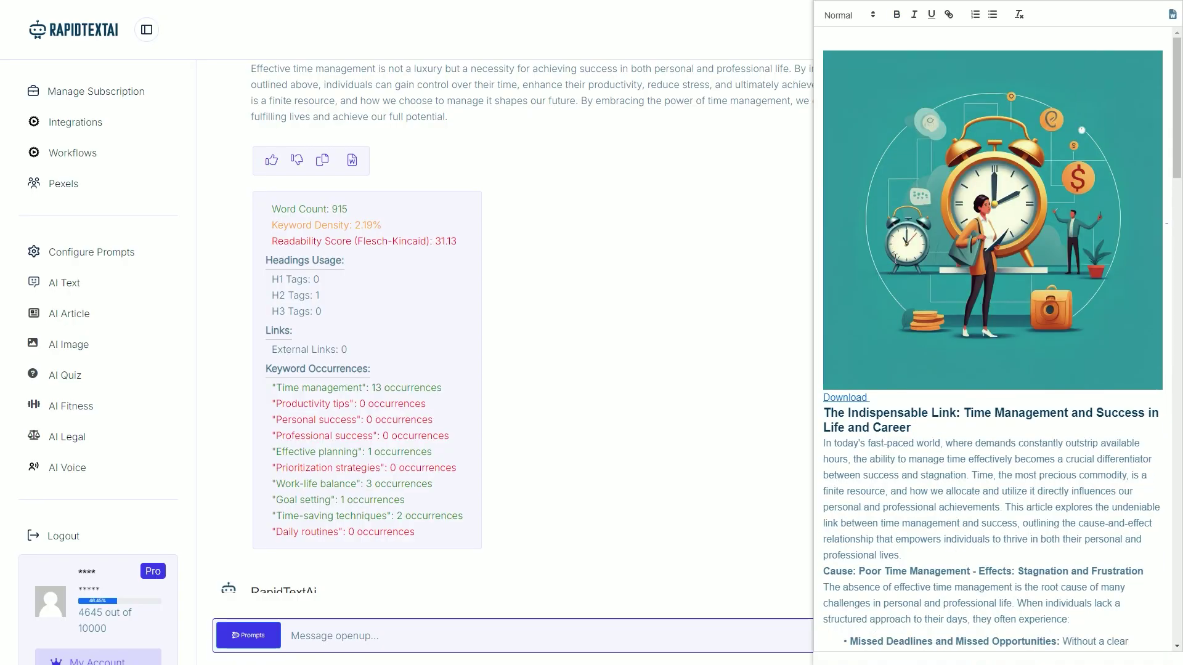
key("Delete")
key("shift+Down")
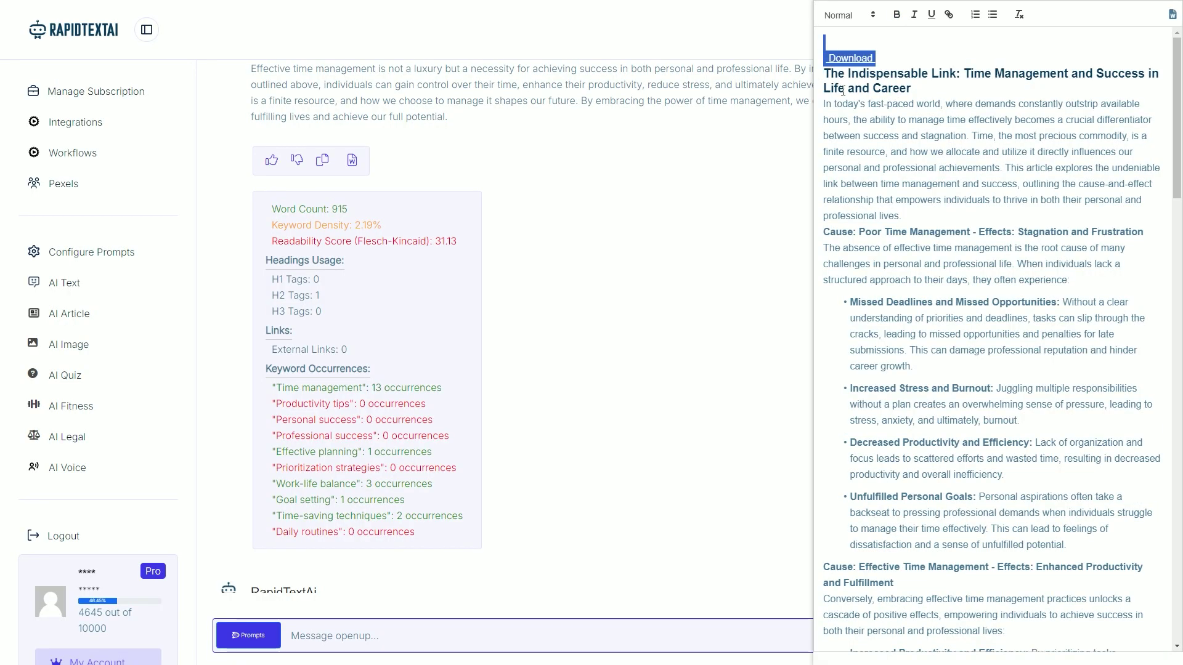
key("Delete")
key("Return")
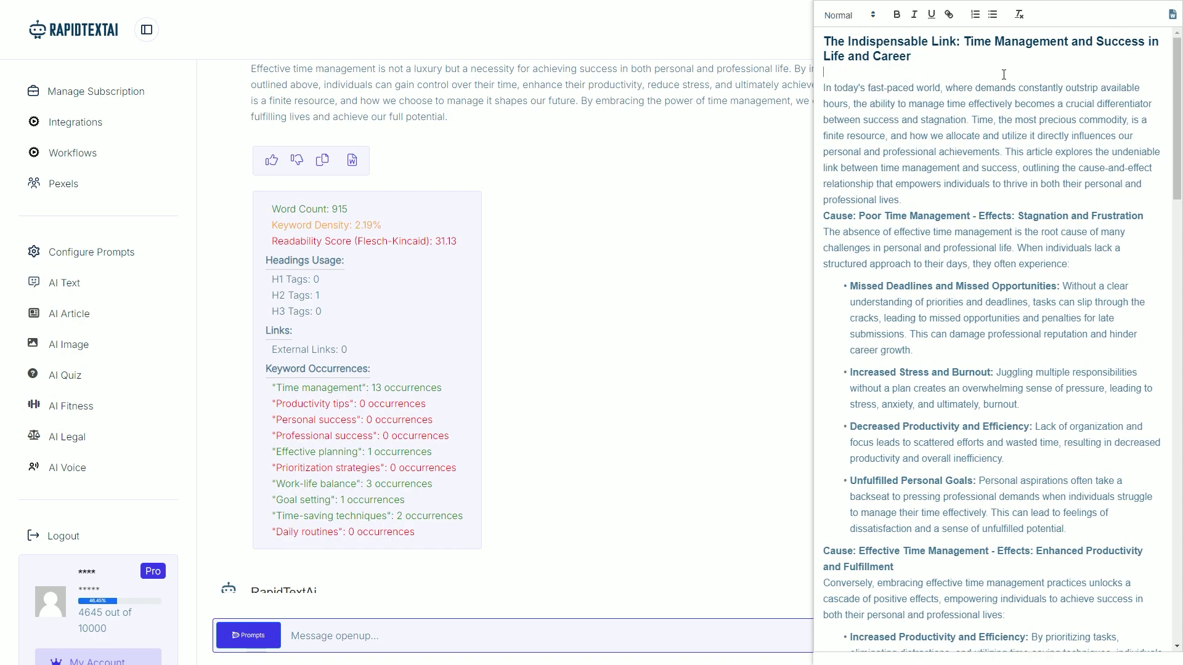
key("ctrl+v")
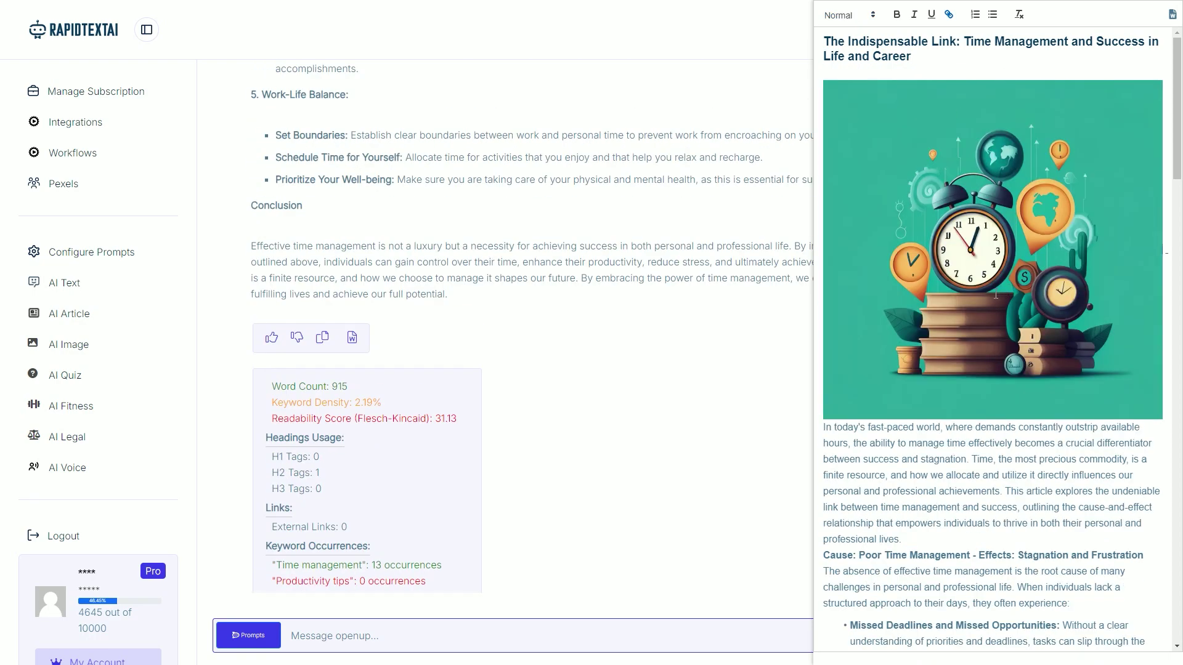
scroll(1013, 230, "down", 2)
scroll(999, 333, "down", 5)
scroll(983, 445, "down", 3)
scroll(983, 446, "down", 3)
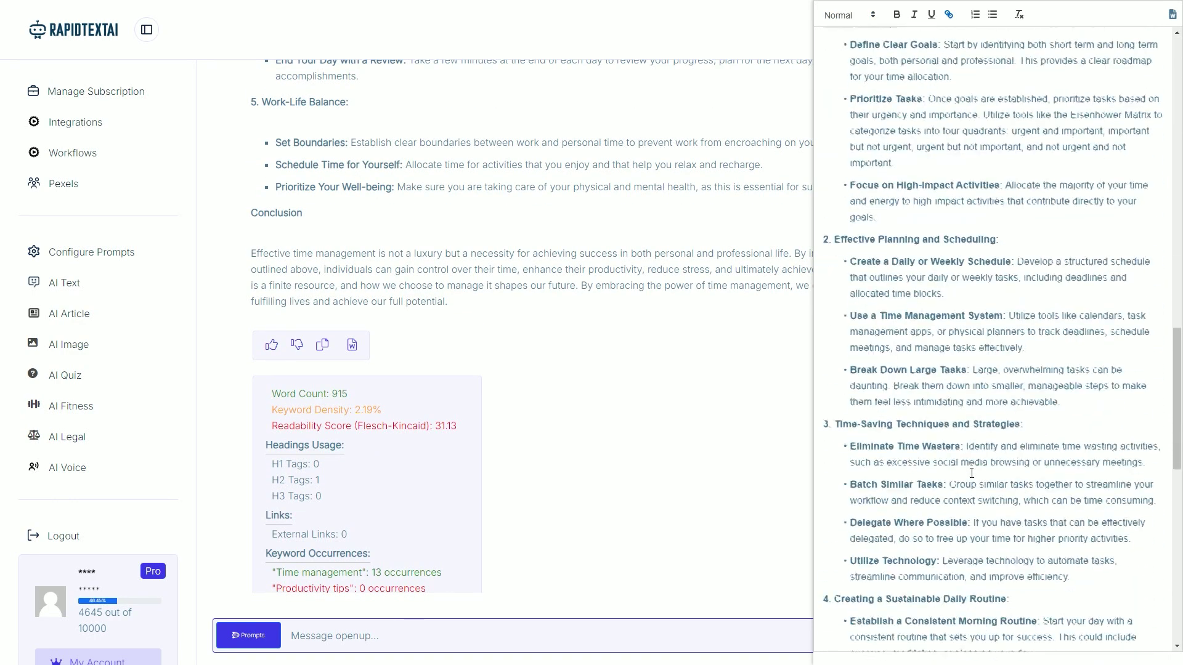
scroll(982, 454, "down", 3)
scroll(982, 463, "down", 3)
scroll(983, 478, "down", 1)
scroll(983, 478, "up", 3)
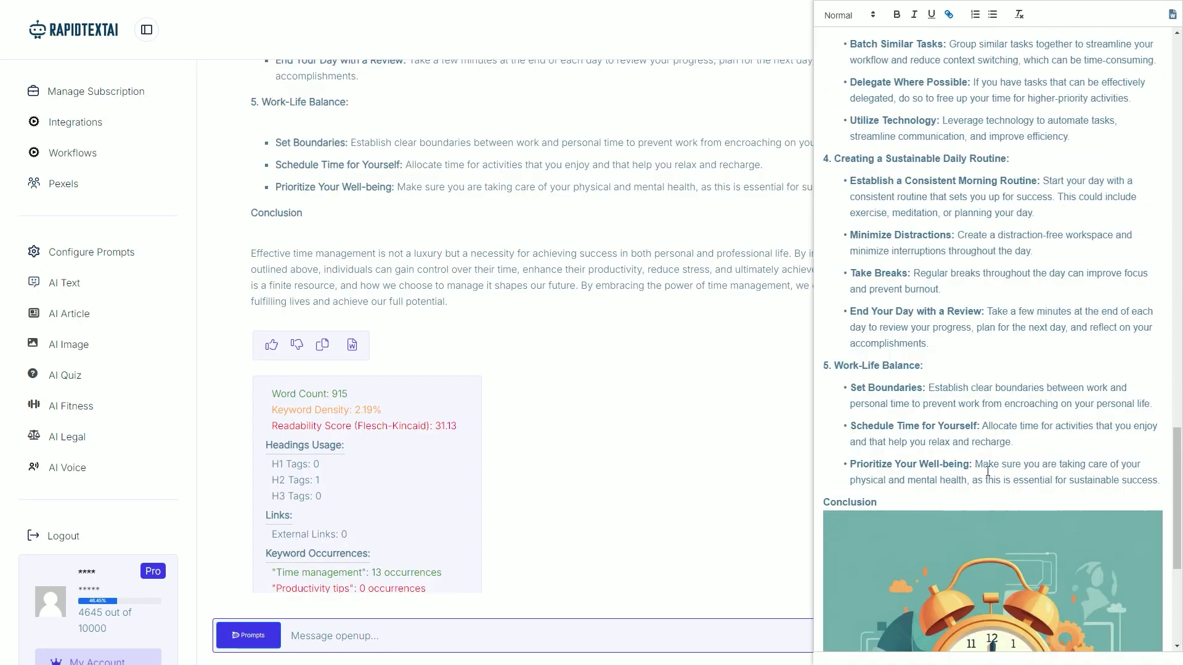
scroll(981, 444, "up", 3)
scroll(974, 398, "up", 3)
scroll(970, 339, "up", 5)
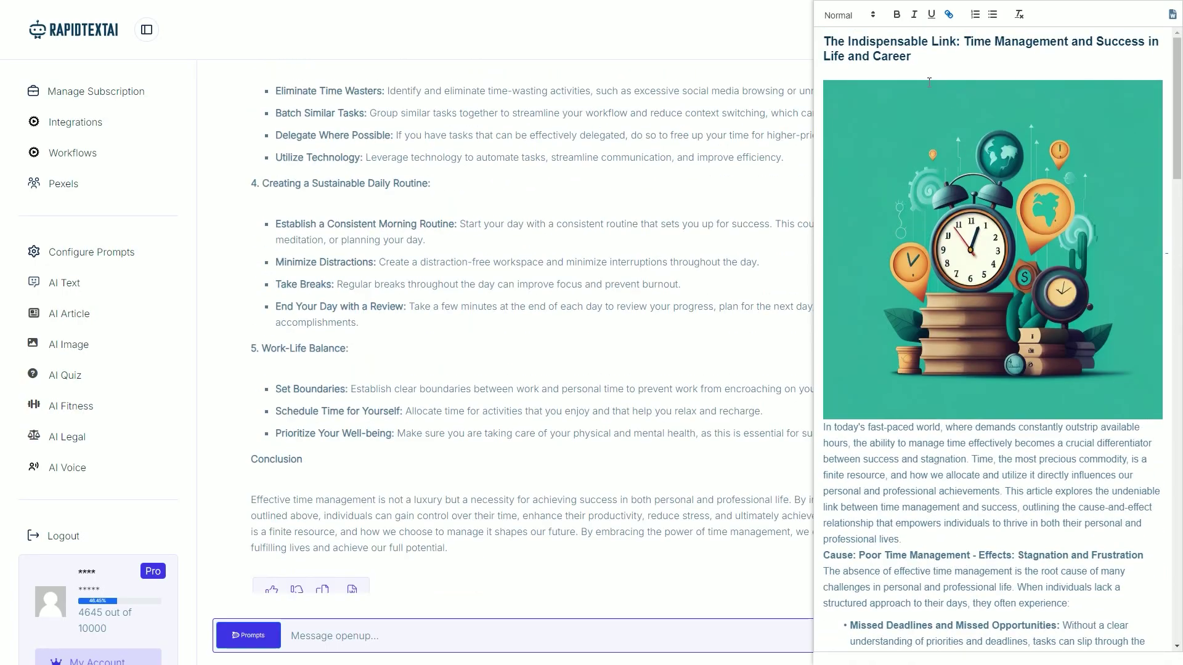
key("ctrl+a")
Copy the entire arranged article and switch to the new blank WordPress post
right_click(955, 453)
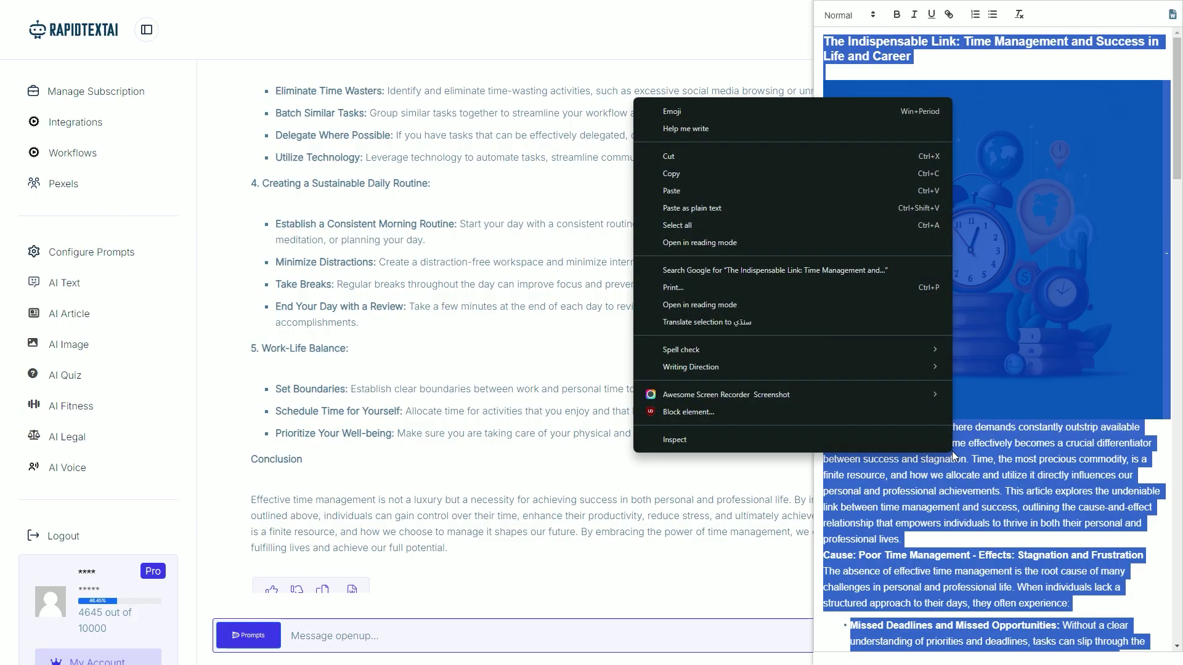
left_click(707, 175)
key("super+v")
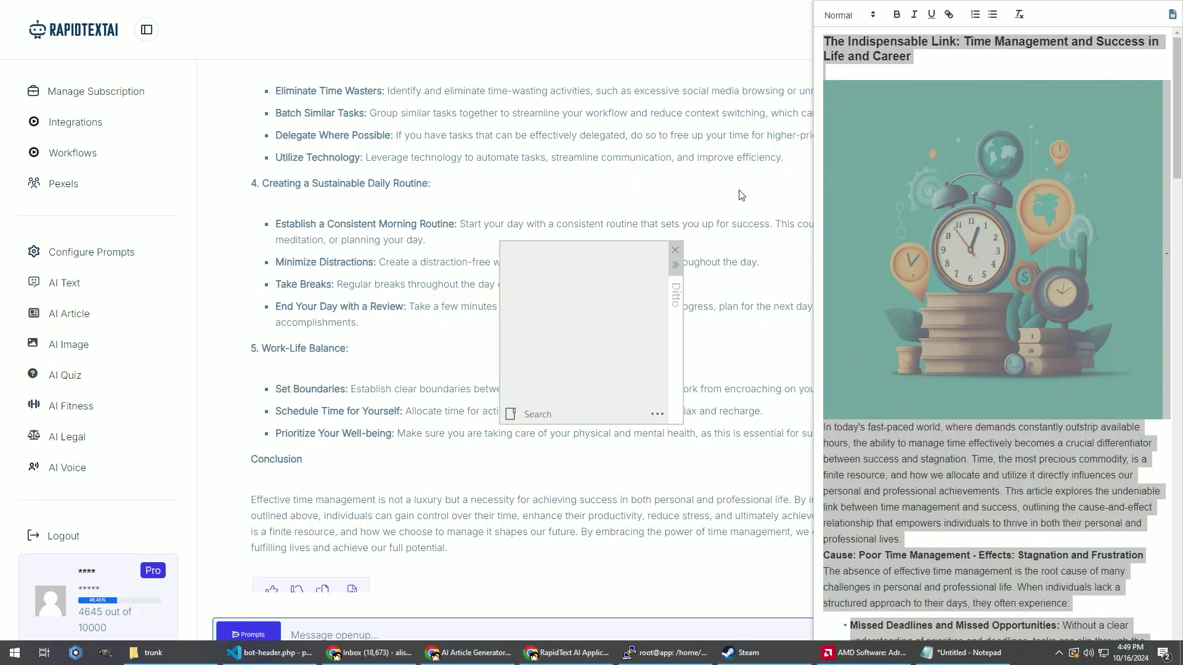
key("Escape")
key("ctrl+v")
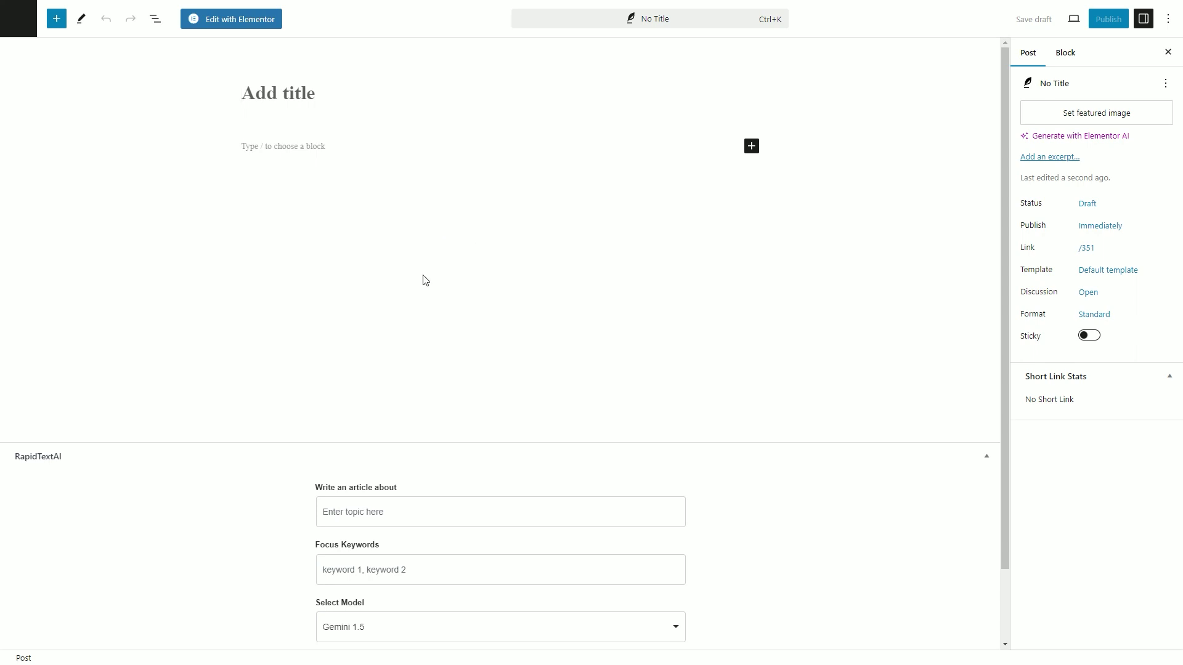
scroll(553, 319, "down", 2)
scroll(536, 371, "down", 2)
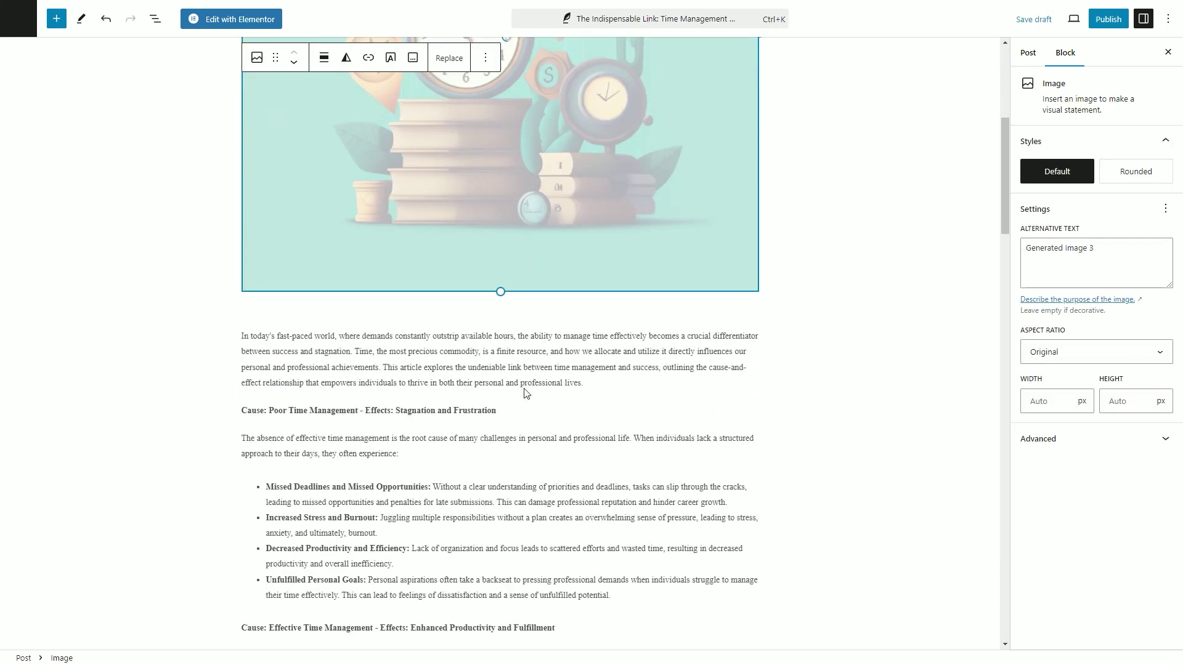
Review the pasted time-management post, then publish it and confirm in the pre-publish panel
left_click(528, 370)
scroll(568, 458, "up", 3)
scroll(569, 458, "down", 2)
scroll(508, 475, "down", 5)
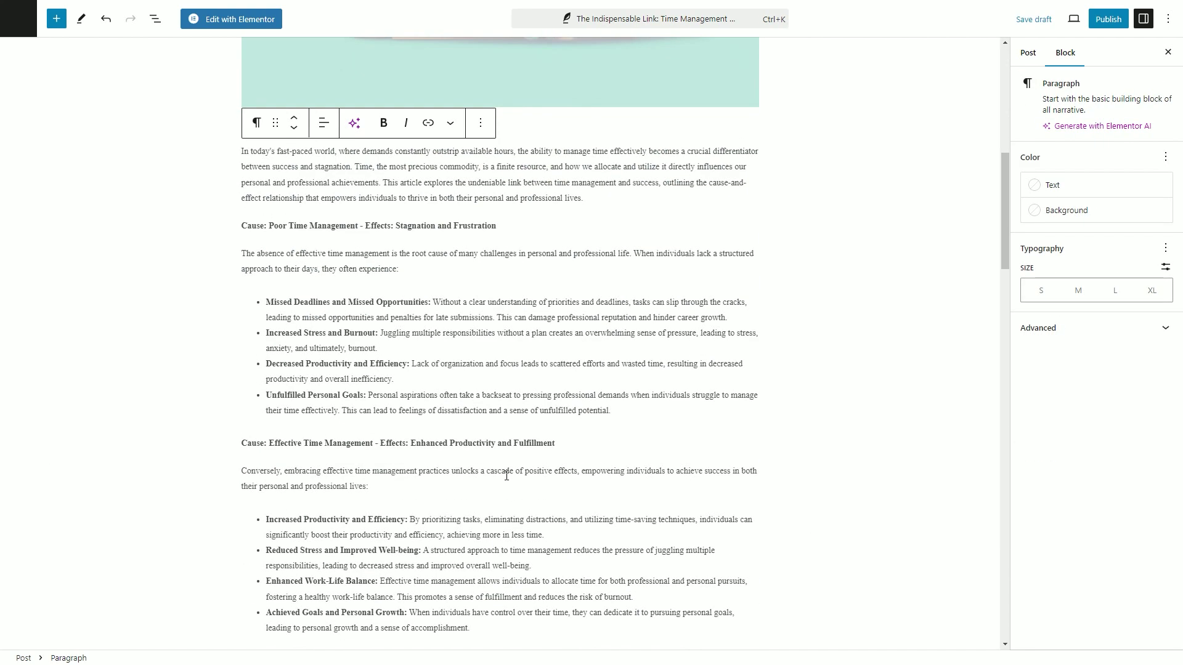
scroll(507, 475, "down", 5)
scroll(489, 471, "down", 4)
scroll(490, 471, "down", 3)
scroll(484, 474, "down", 5)
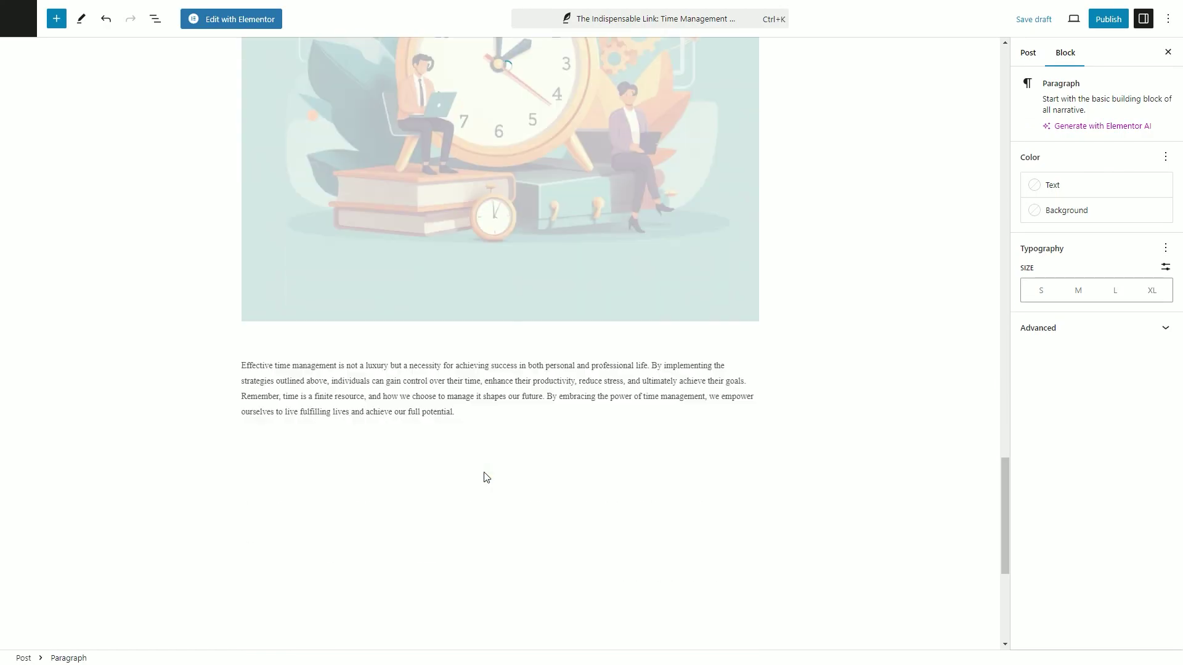
scroll(484, 473, "up", 1)
scroll(483, 471, "up", 9)
scroll(484, 472, "up", 5)
scroll(483, 471, "up", 5)
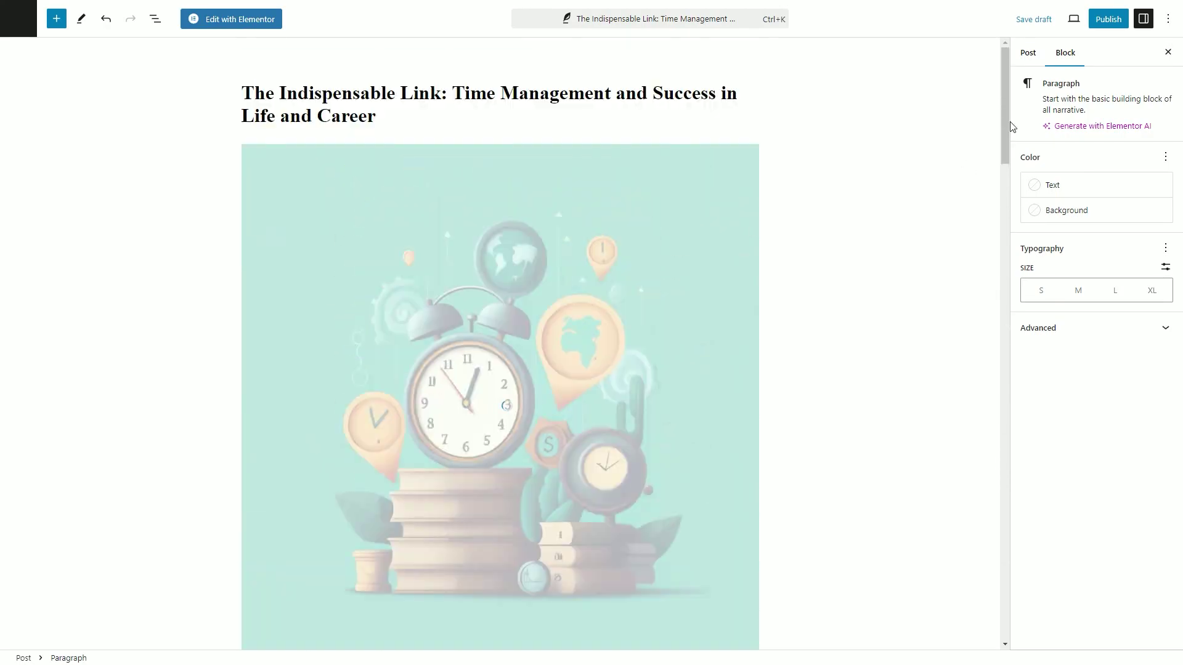
left_click(1106, 20)
left_click(1039, 17)
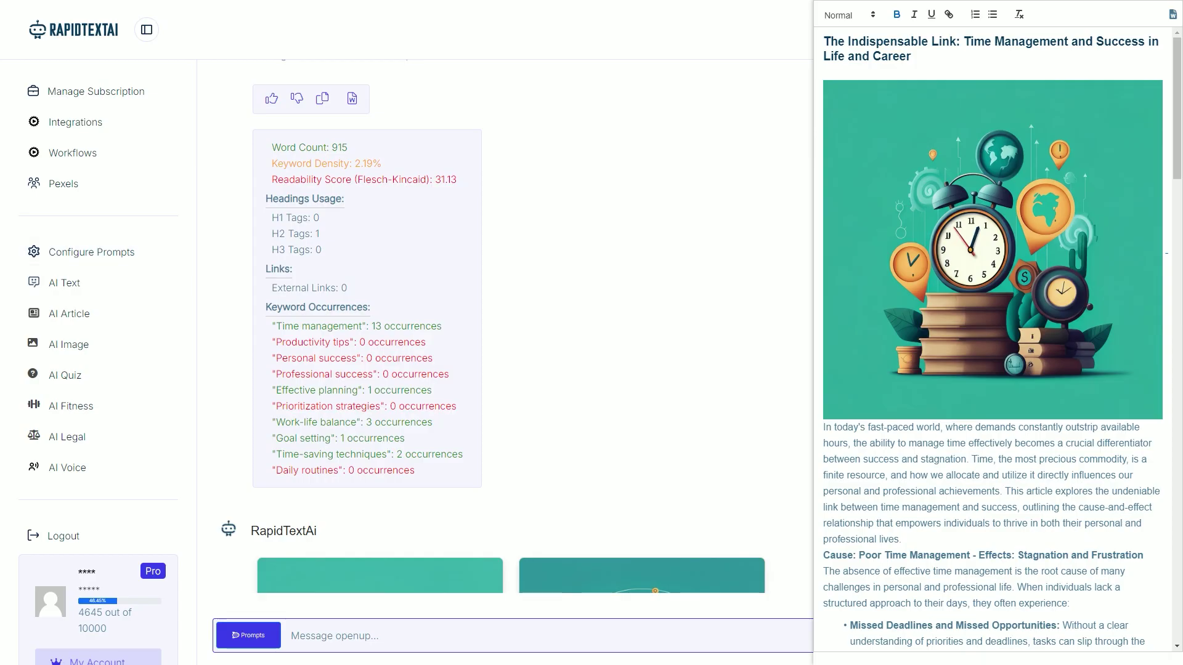
Open Manage Subscription and switch plans to annual pricing: Diamond $90, Premium $270
left_click(593, 43)
left_click(1011, 29)
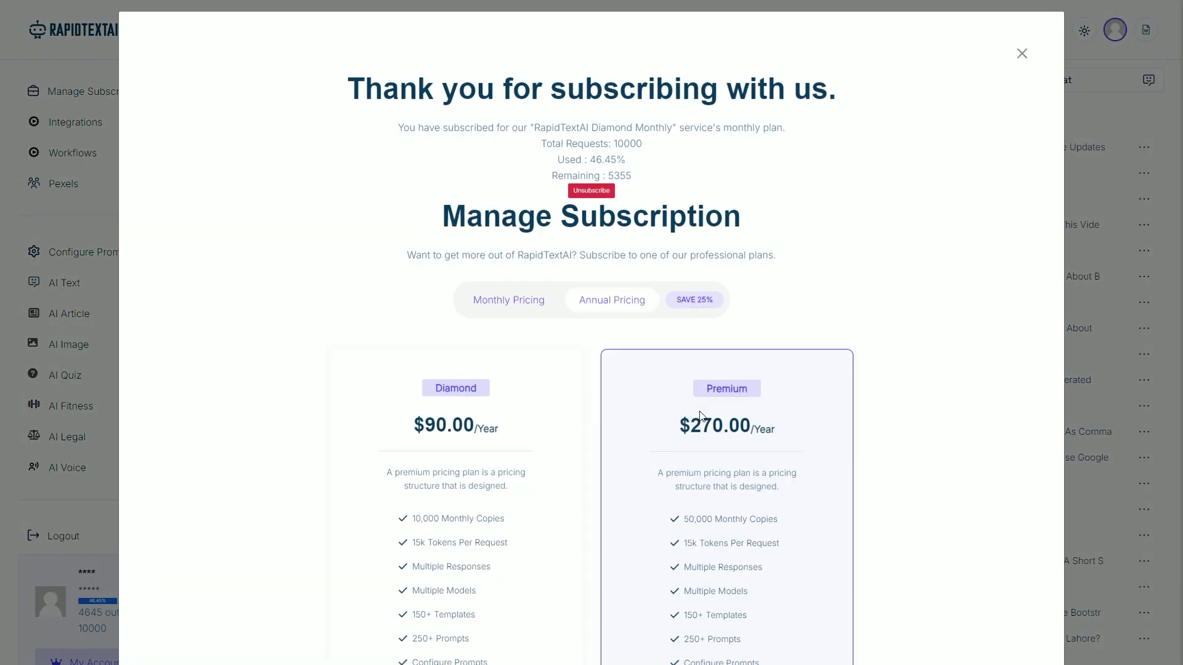
scroll(701, 418, "down", 3)
scroll(459, 98, "up", 1)
left_click(526, 56)
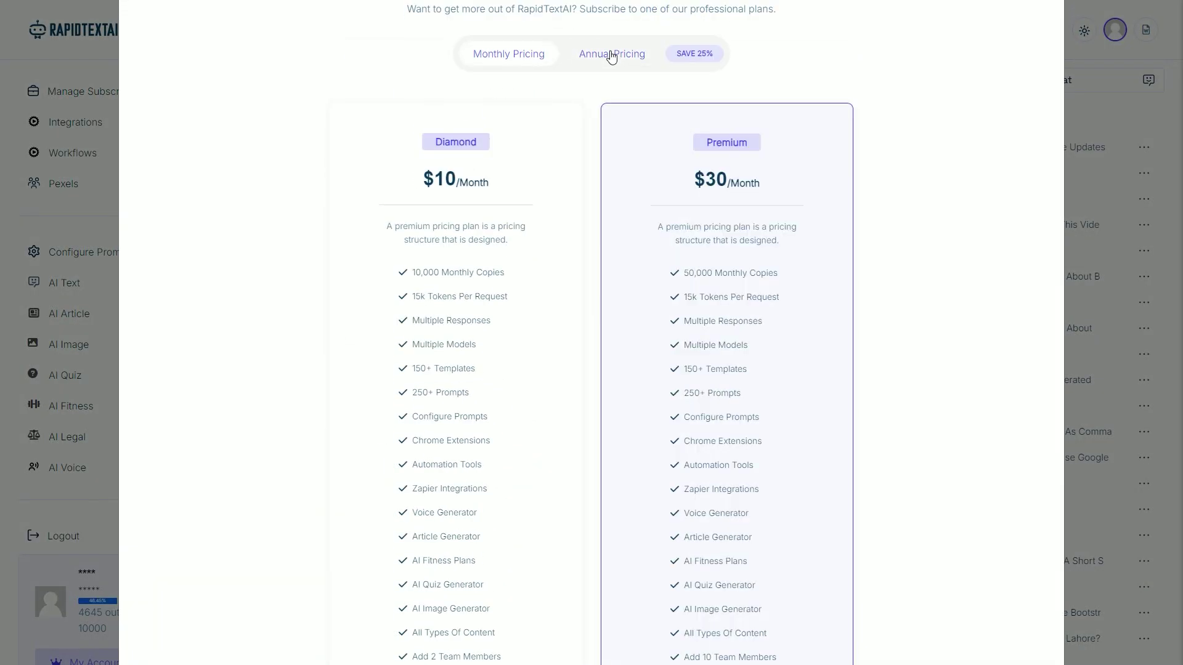
left_click(612, 56)
scroll(460, 410, "down", 3)
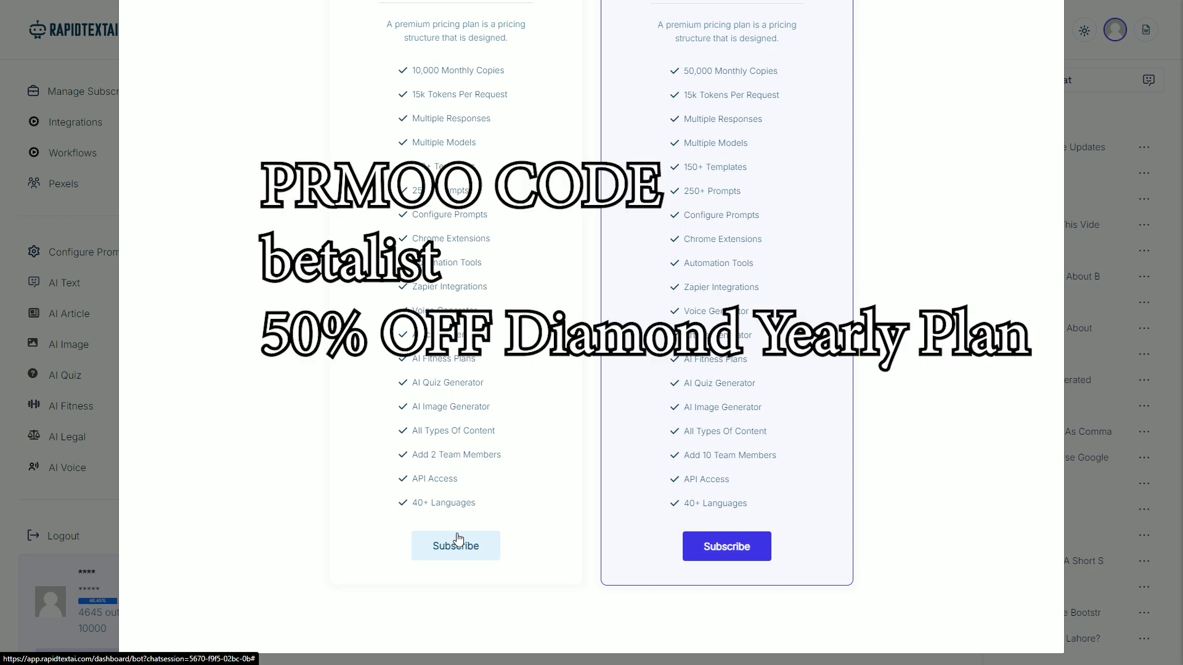
scroll(456, 539, "up", 3)
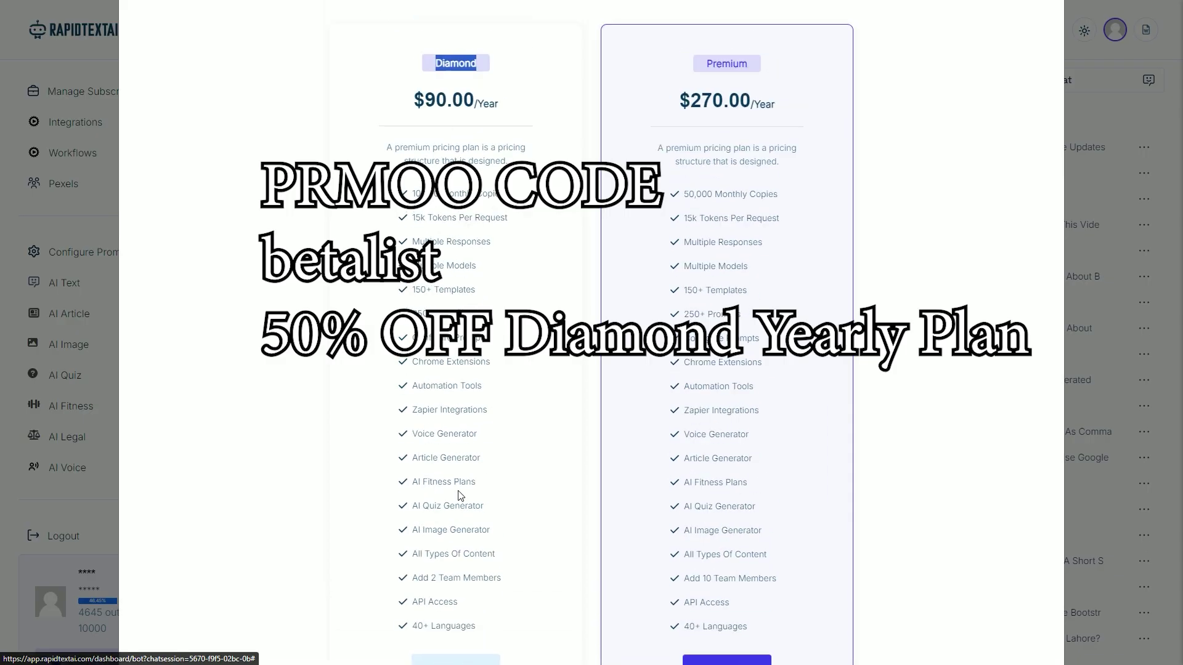